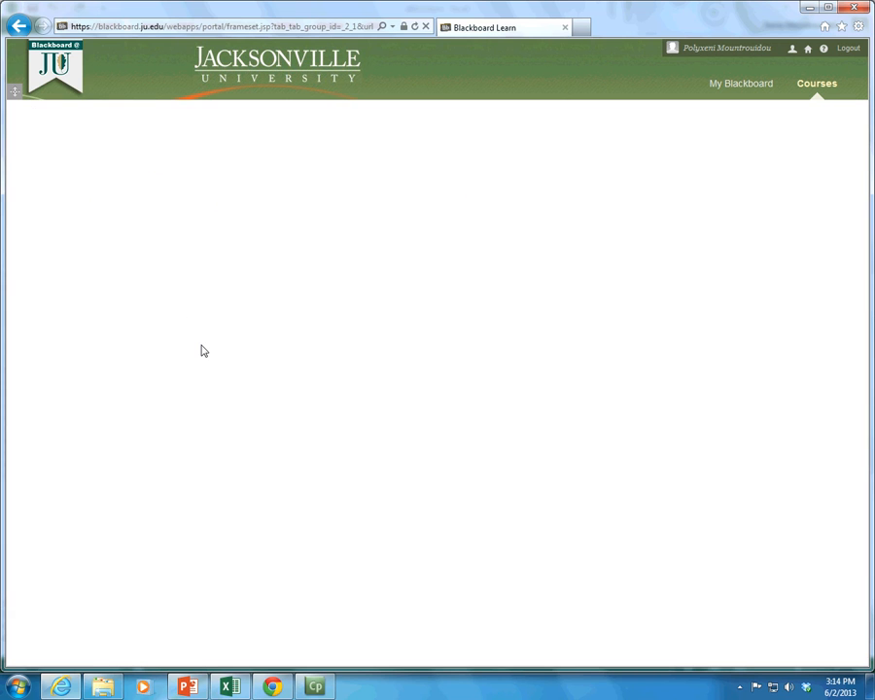
Step: Open the vlookup-example workbook from the cs150H Excel folder and maximize its window in Excel
{"action": "left_click", "coordinate": [243, 520]}
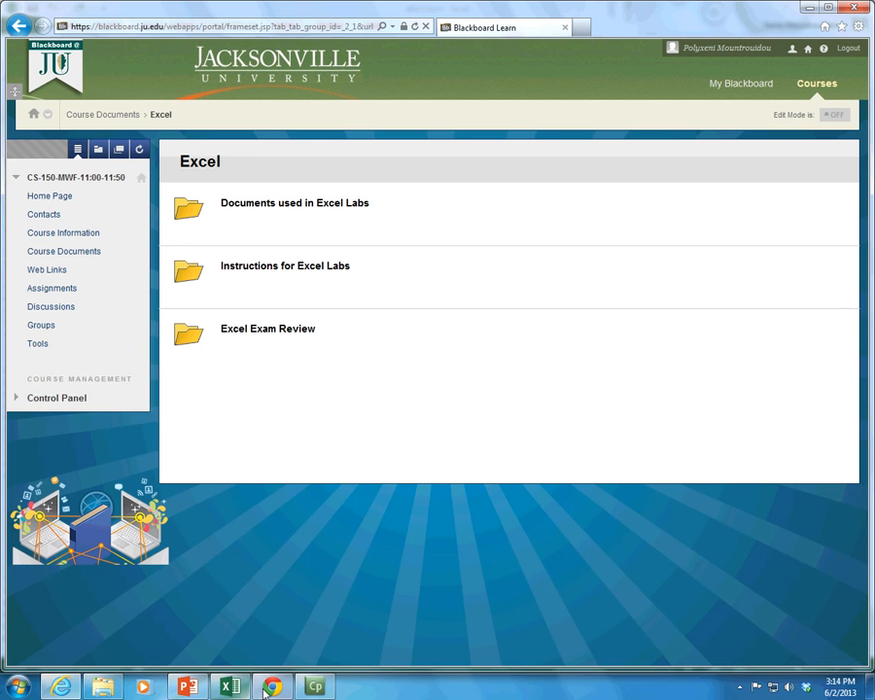
{"action": "left_click", "coordinate": [104, 687]}
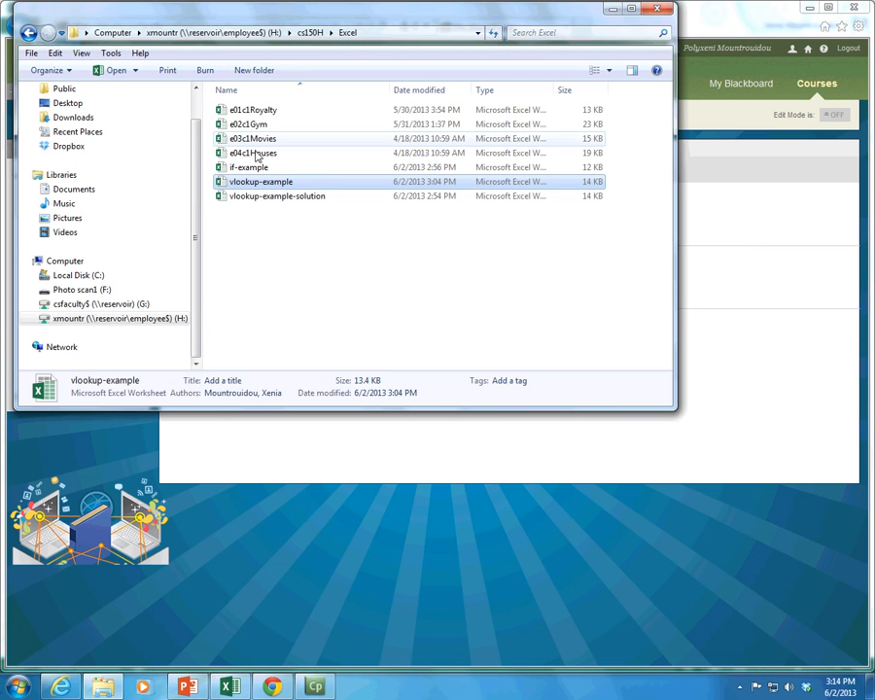
{"action": "double_click", "coordinate": [249, 183]}
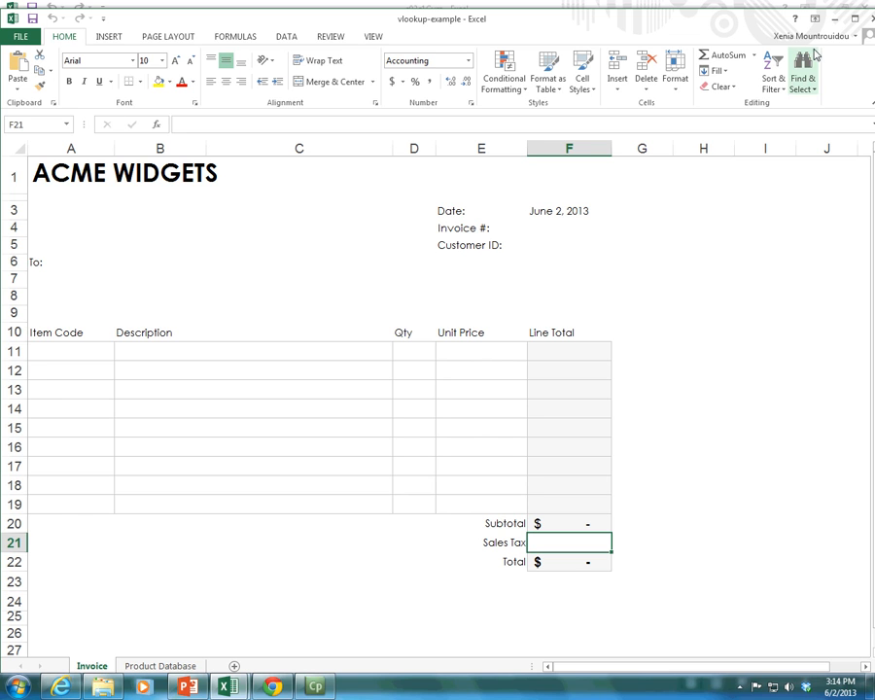
{"action": "double_click", "coordinate": [593, 15]}
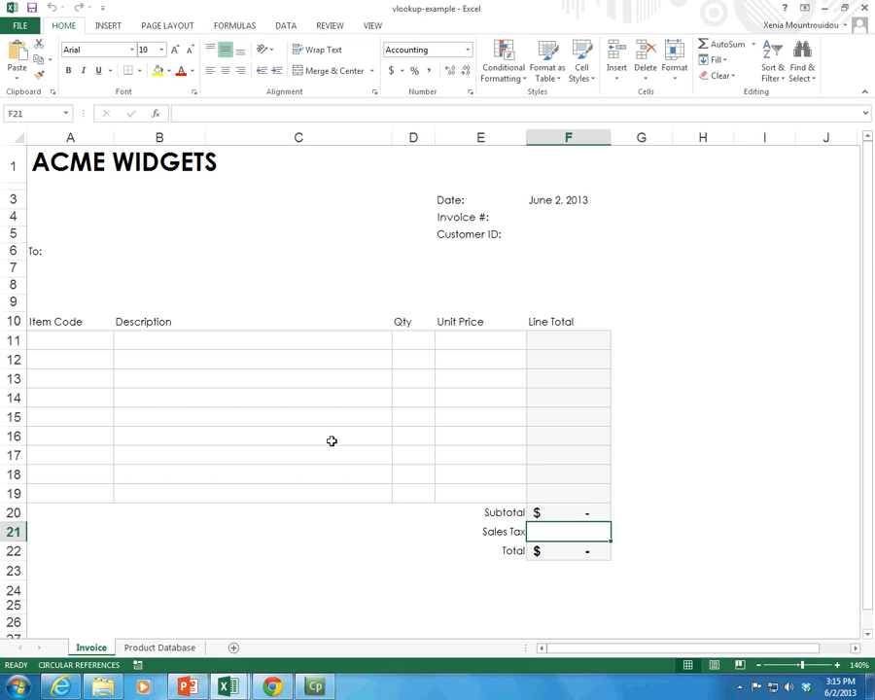
Step: View the Product Database sheet, and check the print preview of the Invoice sheet
{"action": "left_click", "coordinate": [185, 646]}
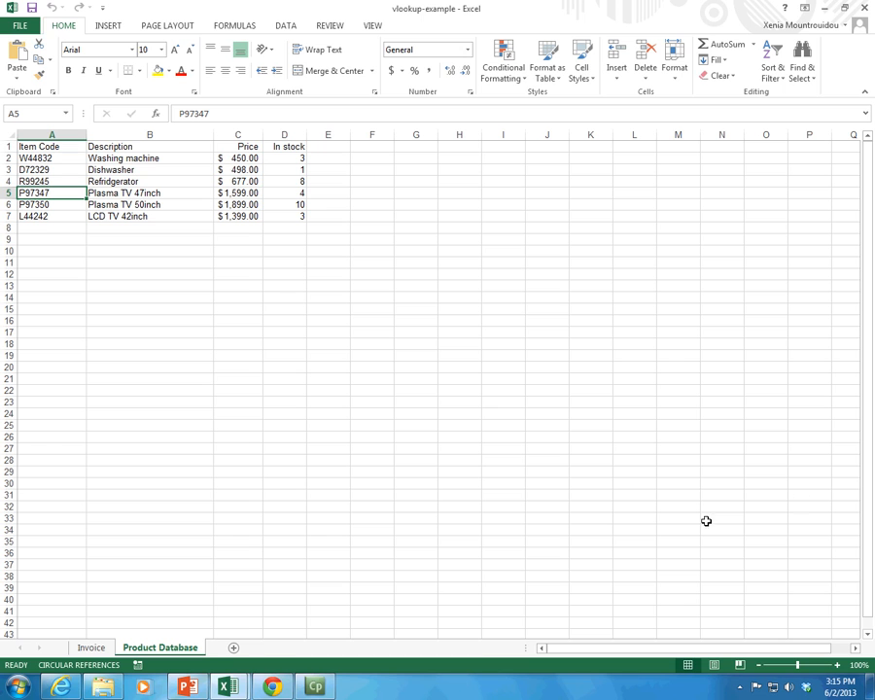
{"action": "left_click", "coordinate": [87, 648]}
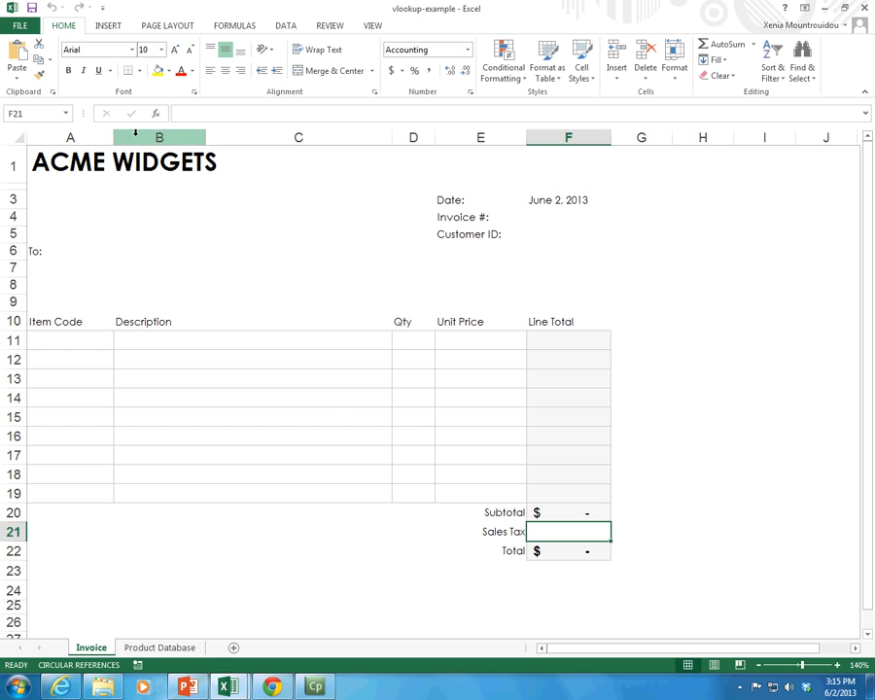
{"action": "left_click", "coordinate": [21, 26]}
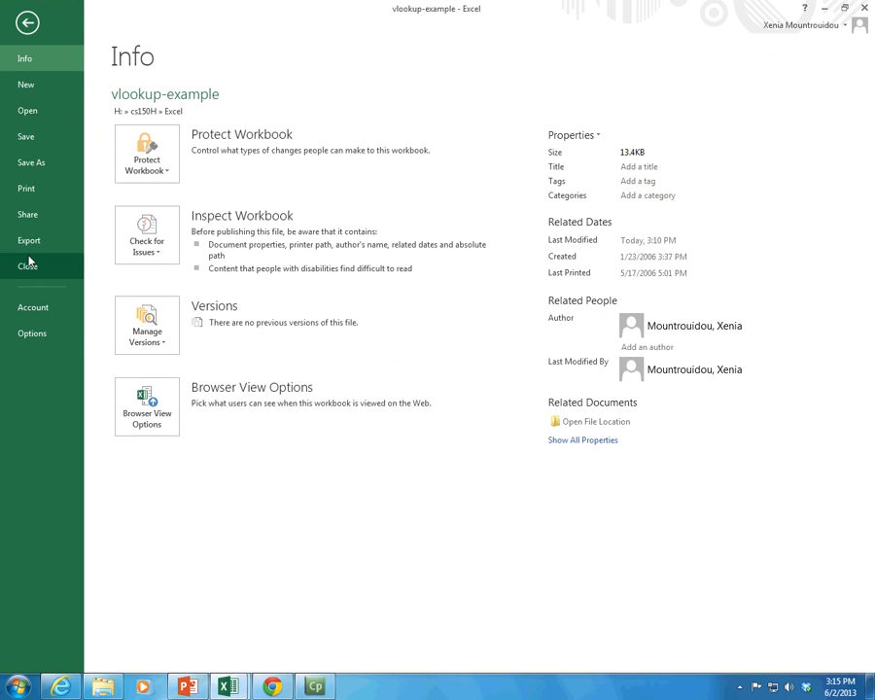
{"action": "left_click", "coordinate": [27, 194]}
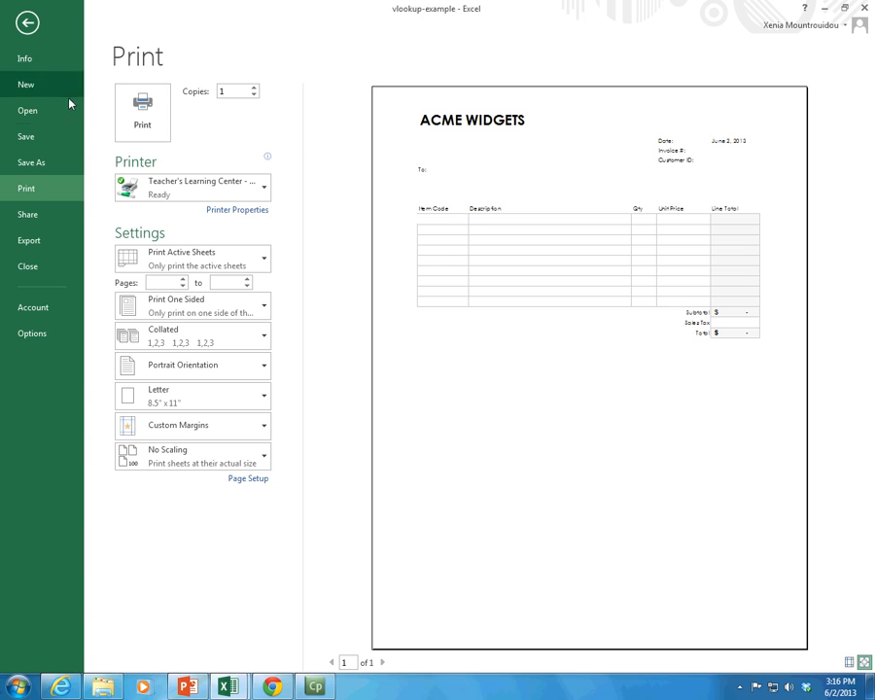
{"action": "left_click", "coordinate": [27, 20]}
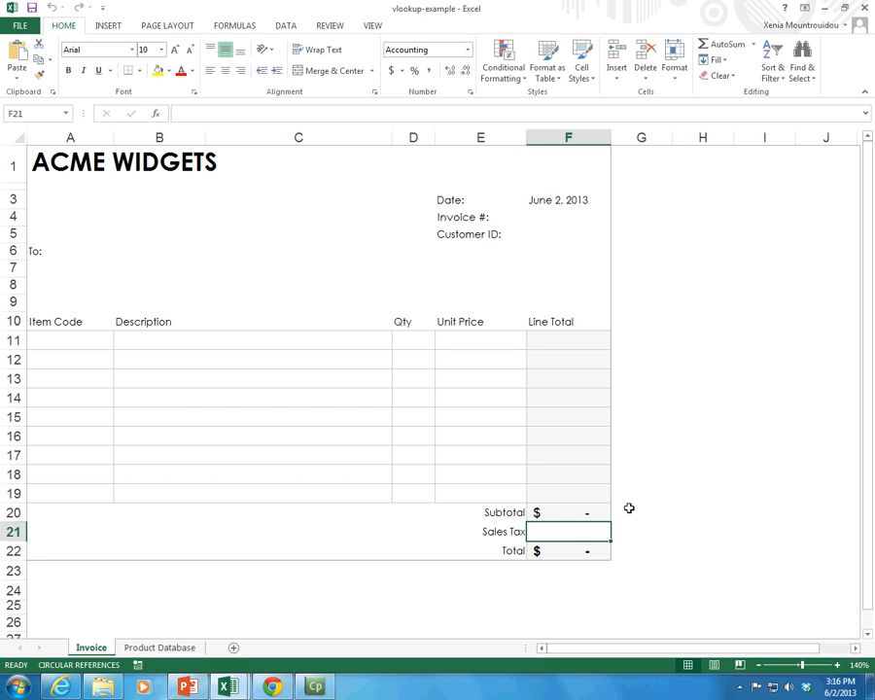
Step: Inspect the invoice's Description and Item Code cells and the Line Total formula in F11
{"action": "left_click", "coordinate": [267, 341]}
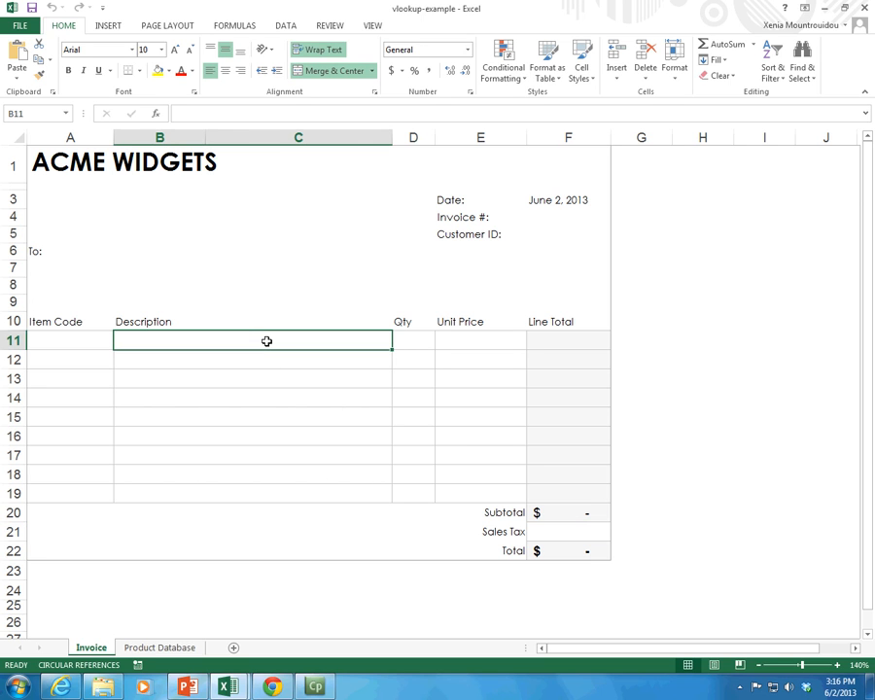
{"action": "left_click", "coordinate": [305, 361]}
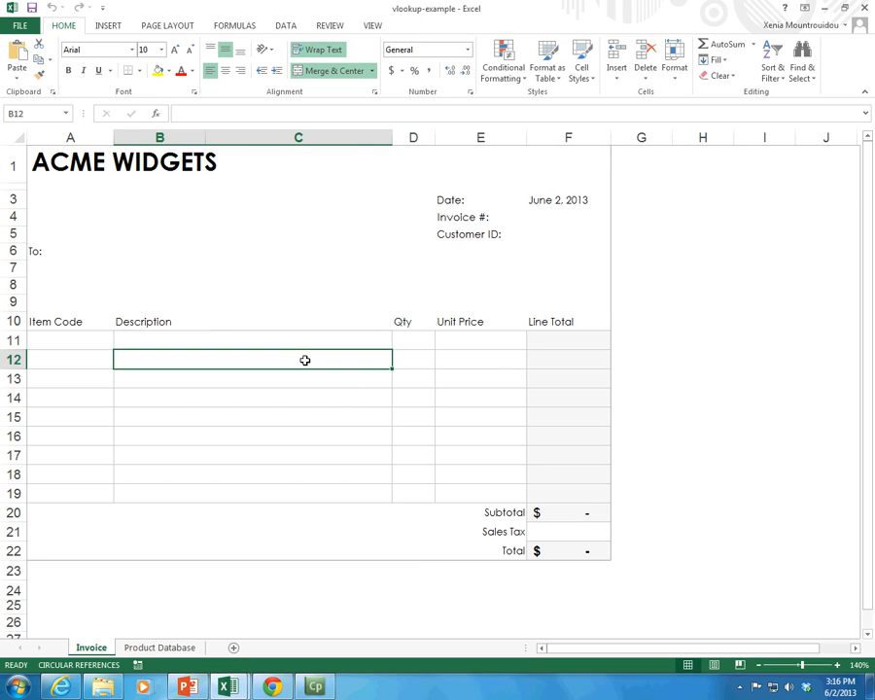
{"action": "left_click", "coordinate": [289, 396]}
{"action": "left_click", "coordinate": [97, 340]}
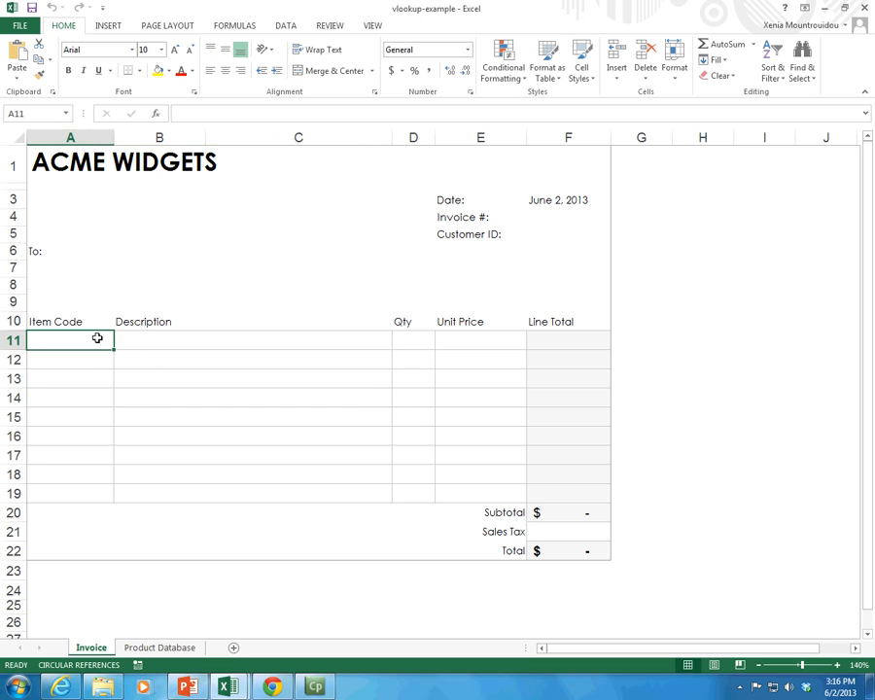
{"action": "left_click", "coordinate": [536, 345]}
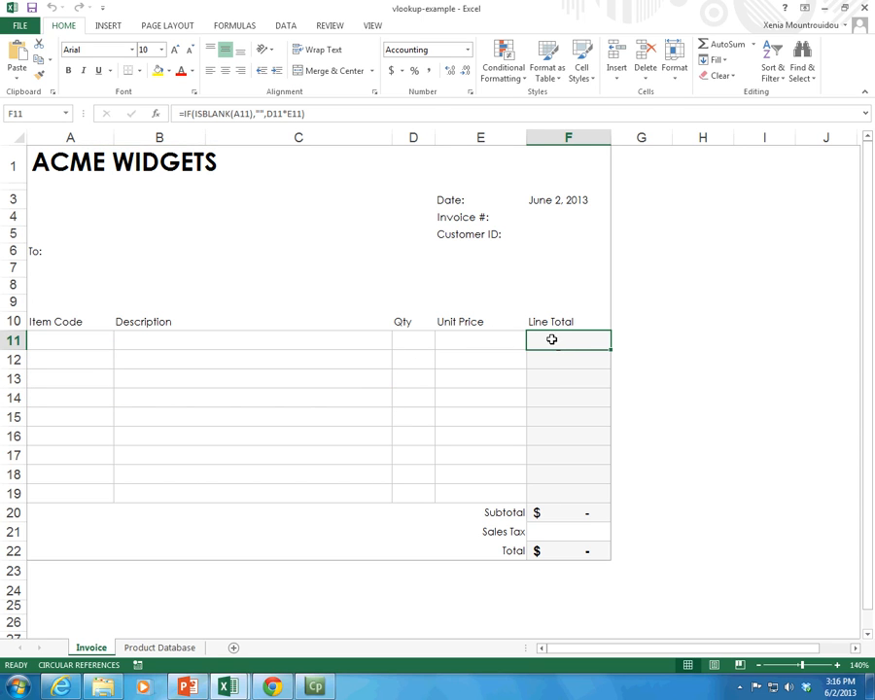
{"action": "left_click", "coordinate": [218, 113]}
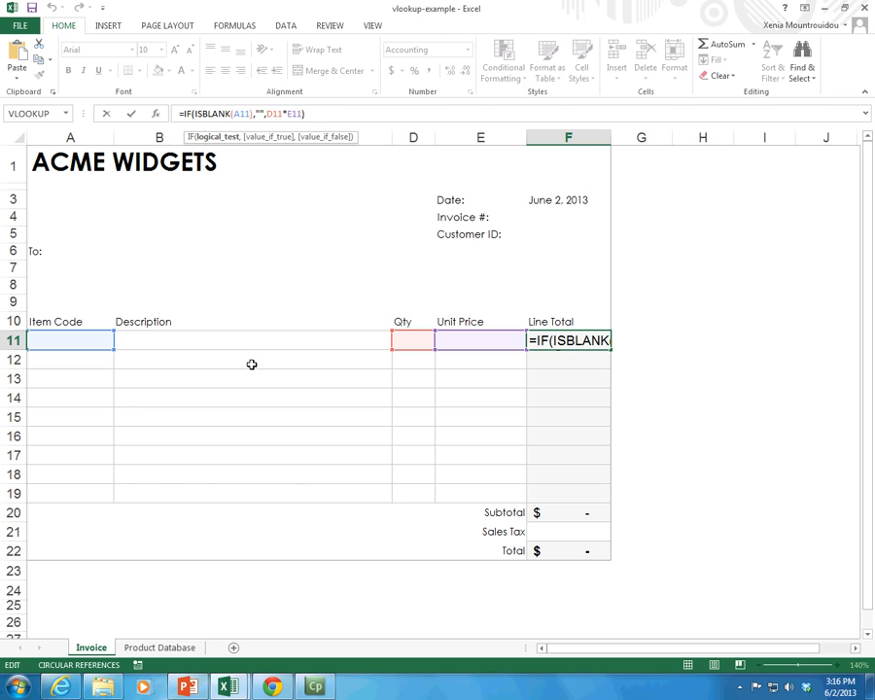
{"action": "key", "text": "Return"}
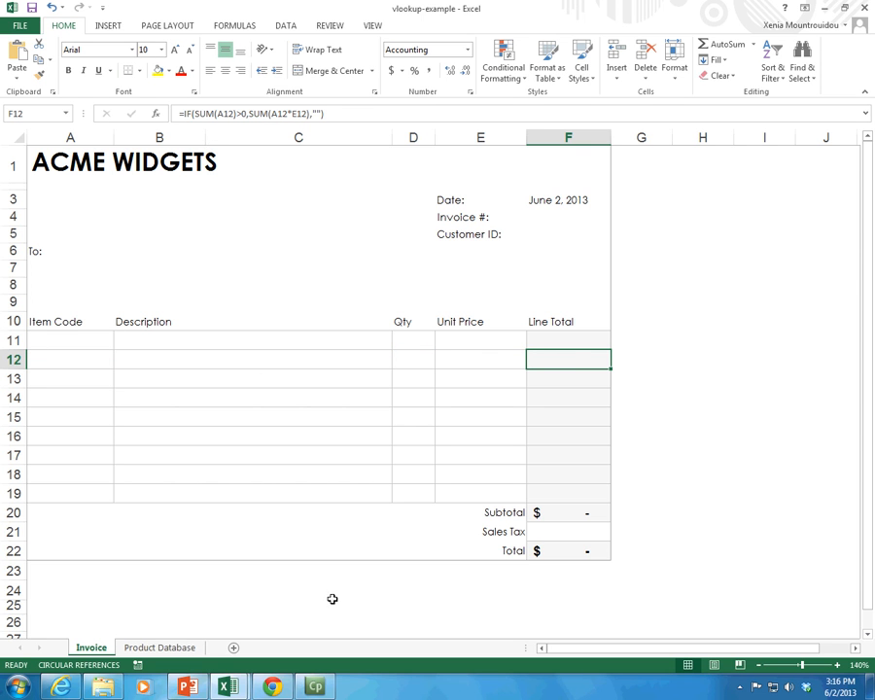
Step: Review the product table on the Product Database sheet, covering item codes, descriptions and prices in A1:C7
{"action": "left_click", "coordinate": [39, 340]}
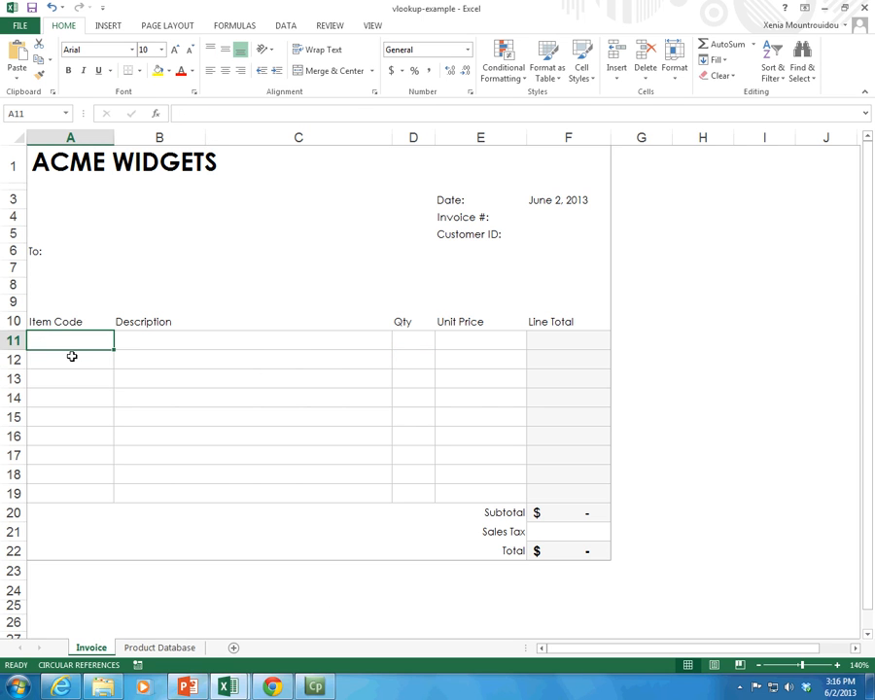
{"action": "key", "text": "ctrl+Page_Down"}
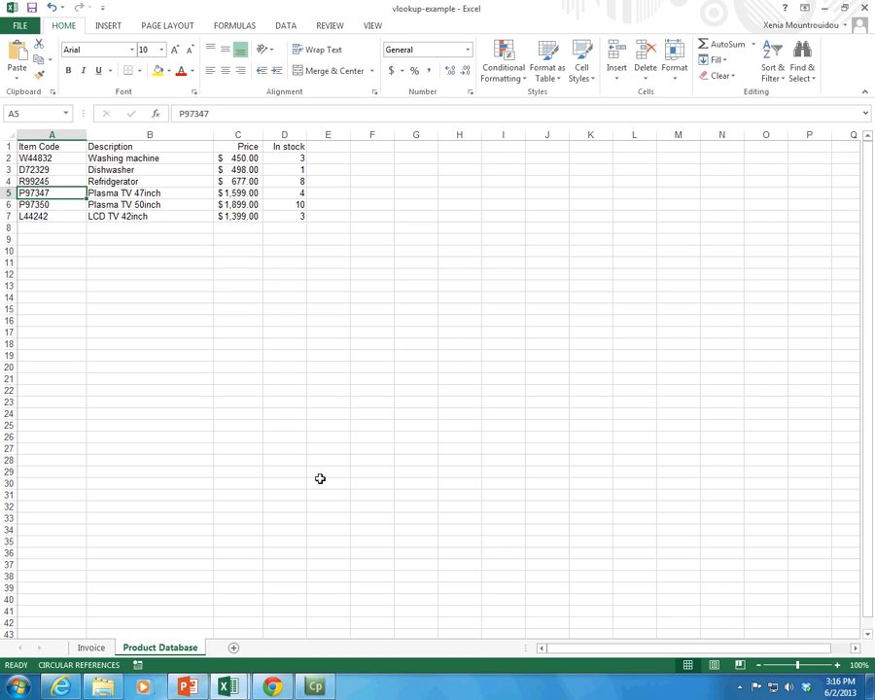
{"action": "key", "text": "ctrl+Page_Up"}
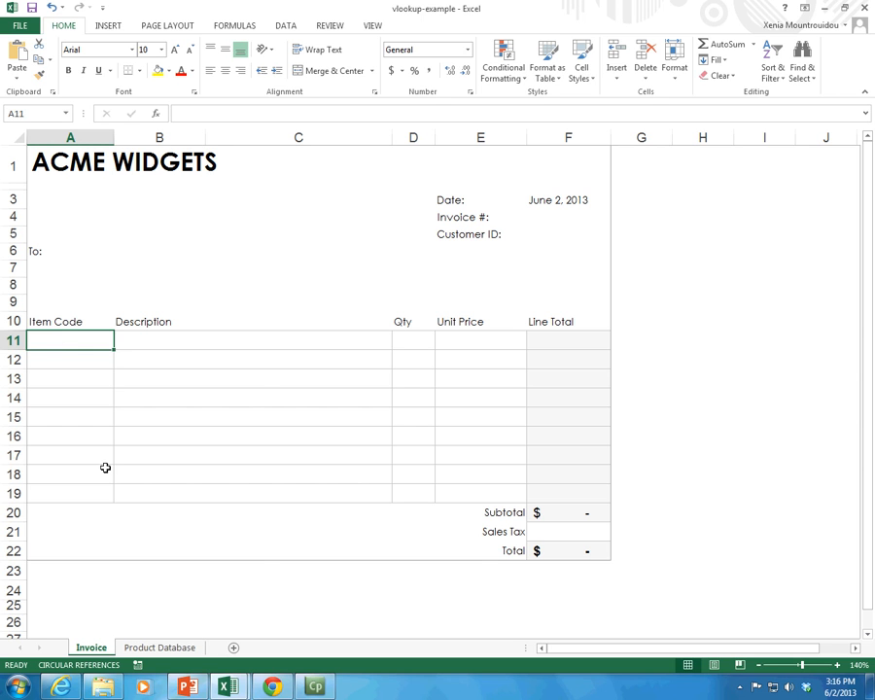
{"action": "left_click", "coordinate": [156, 648]}
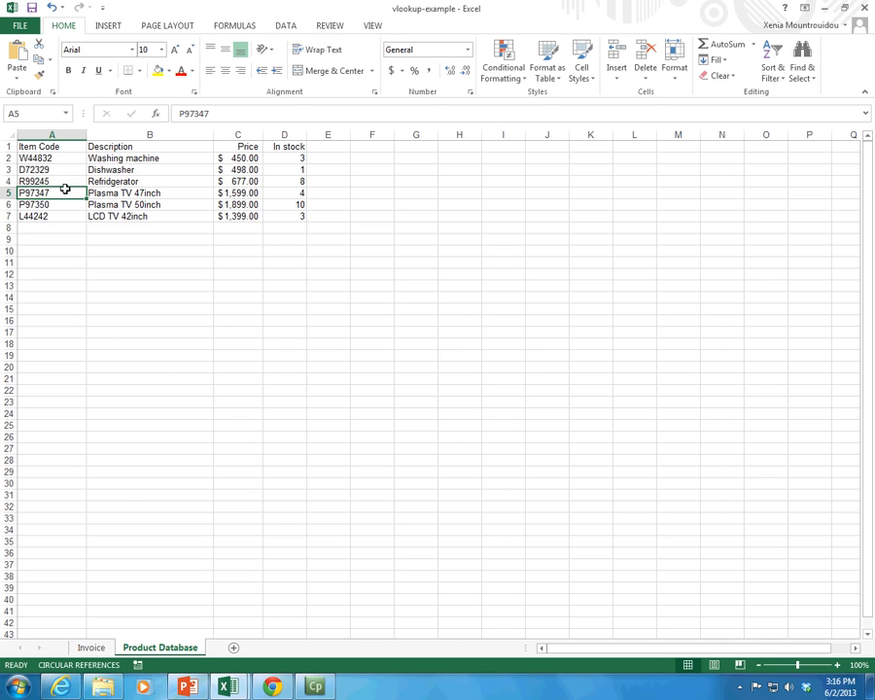
{"action": "left_click_drag", "start_coordinate": [43, 146], "coordinate": [250, 215]}
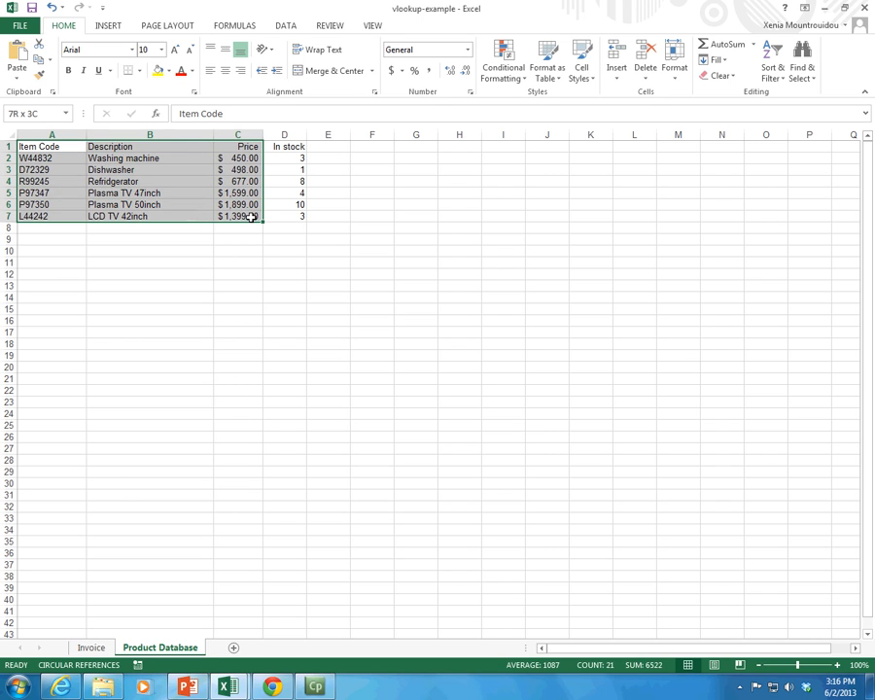
{"action": "left_click", "coordinate": [26, 158]}
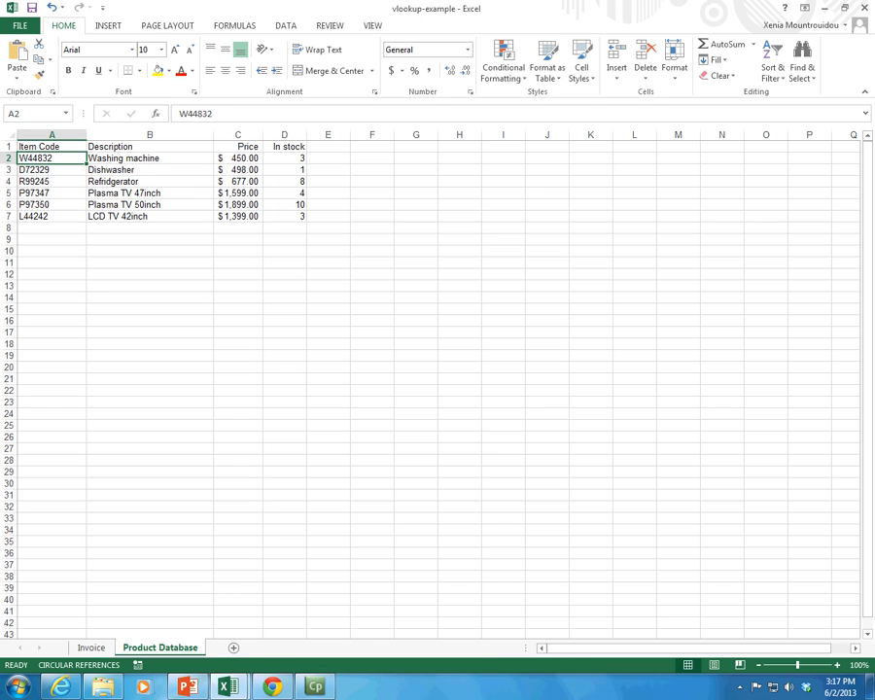
Step: Compare the Item Code and Description columns of the Invoice sheet with those on the Product Database sheet
{"action": "left_click", "coordinate": [90, 648]}
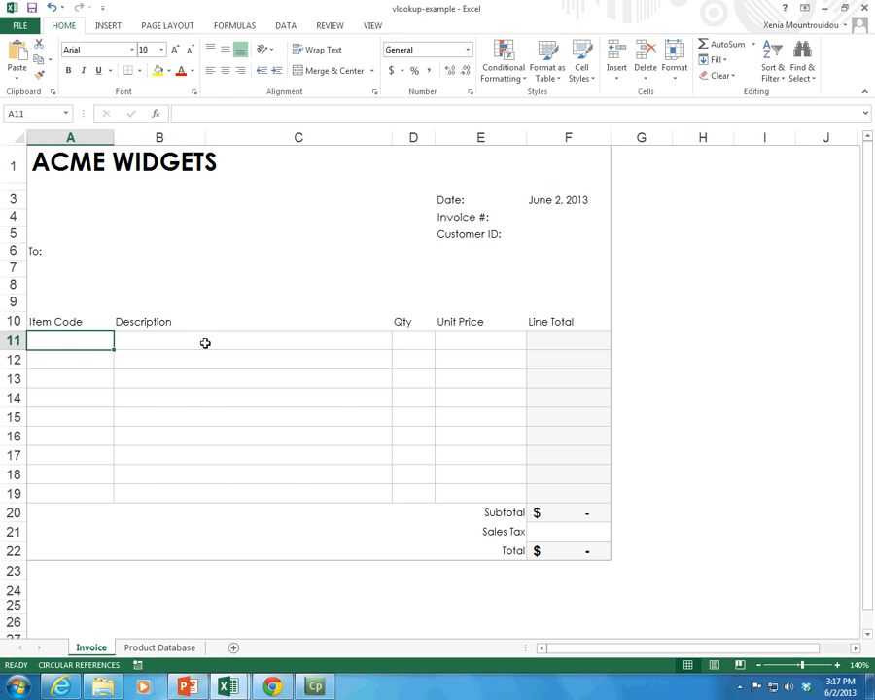
{"action": "left_click", "coordinate": [87, 361]}
{"action": "left_click", "coordinate": [146, 648]}
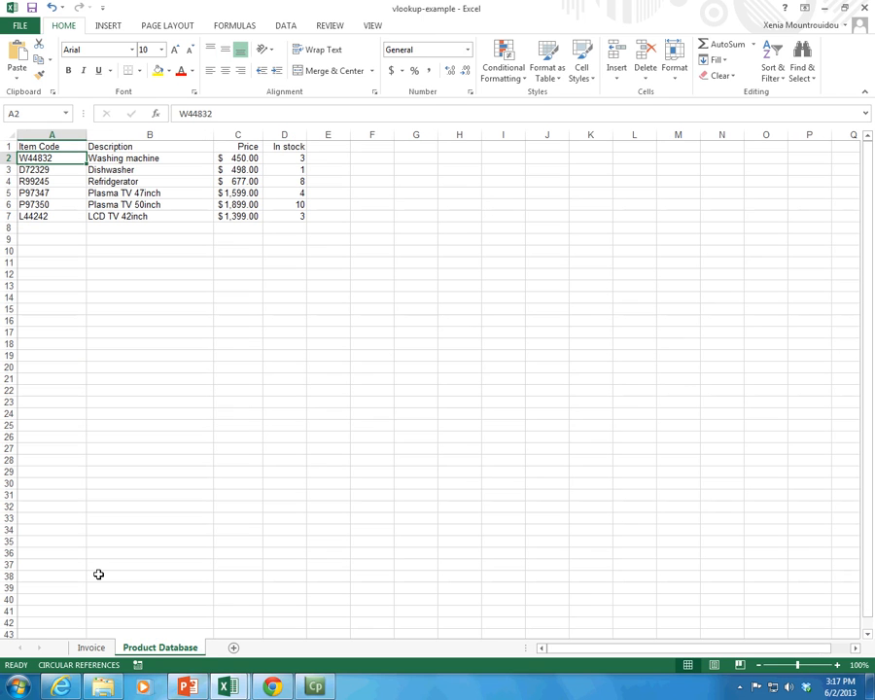
{"action": "left_click", "coordinate": [91, 647]}
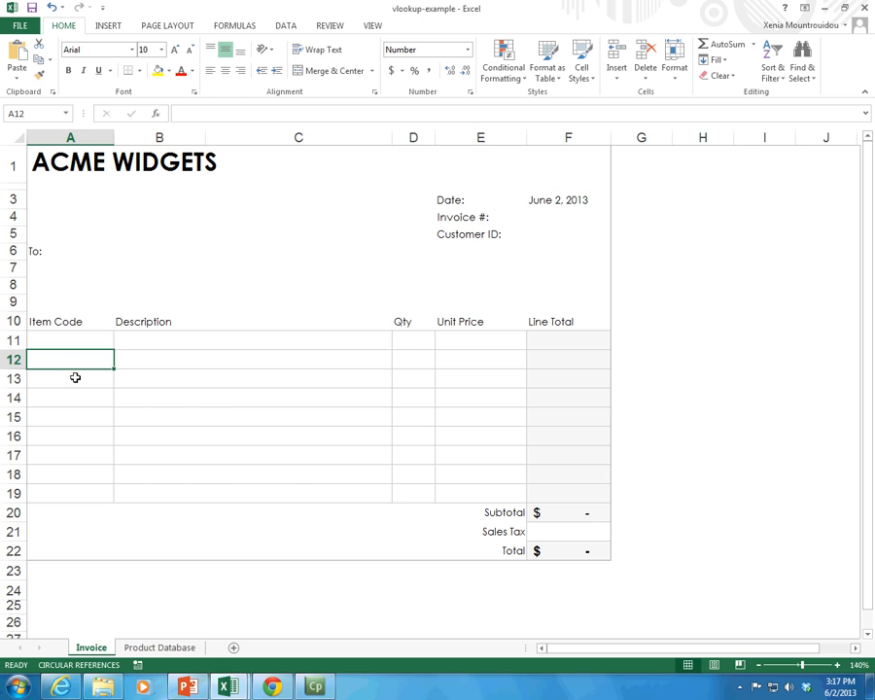
{"action": "left_click", "coordinate": [177, 369]}
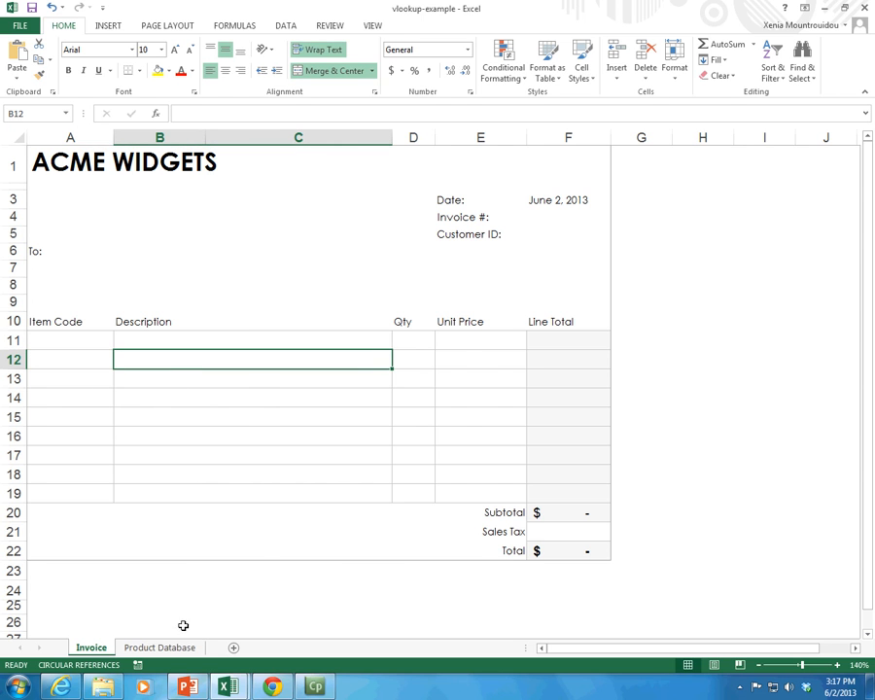
{"action": "left_click", "coordinate": [159, 648]}
{"action": "left_click", "coordinate": [108, 149]}
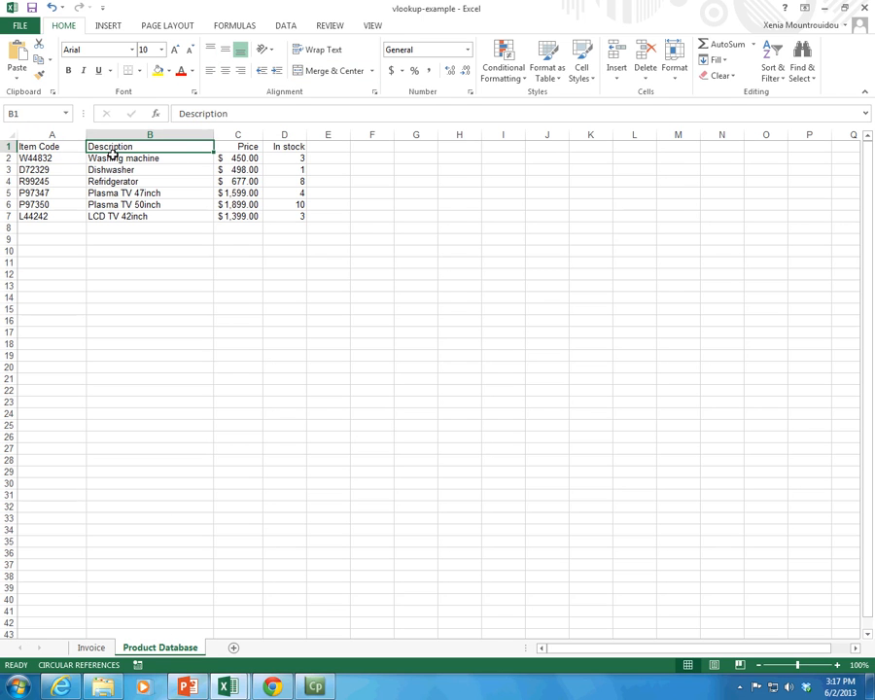
{"action": "left_click", "coordinate": [43, 160]}
Step: Copy item code R99245 from the Product Database sheet into A11 of the Invoice sheet, and clear that cell again
{"action": "left_click", "coordinate": [43, 182]}
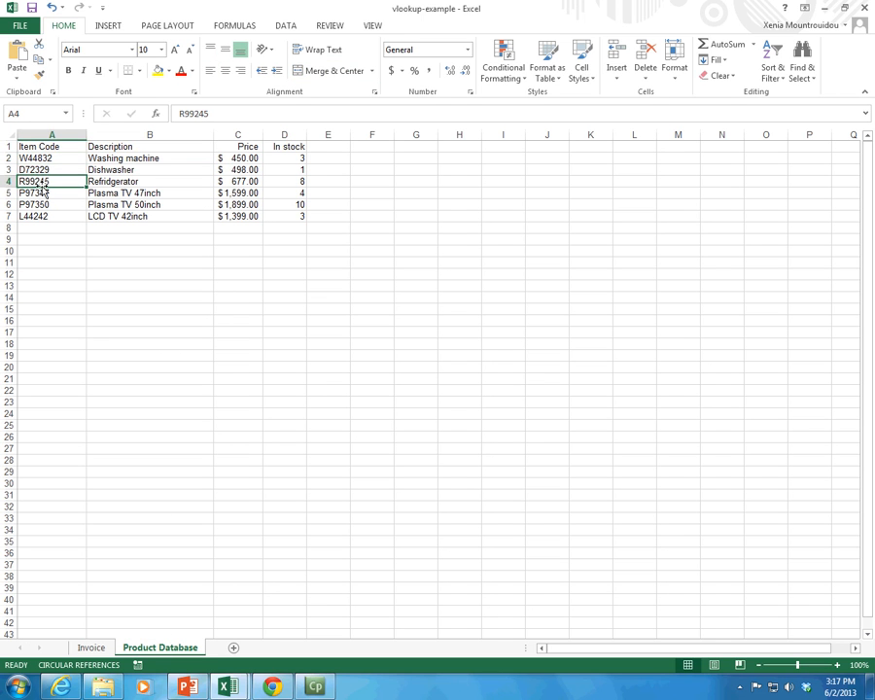
{"action": "key", "text": "ctrl+c"}
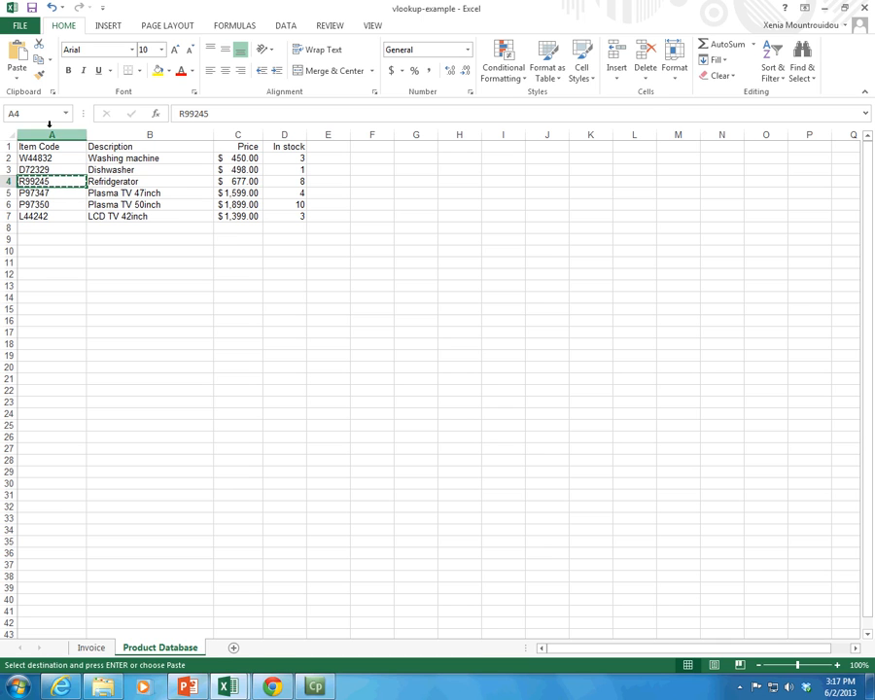
{"action": "left_click", "coordinate": [91, 648]}
{"action": "left_click", "coordinate": [54, 342]}
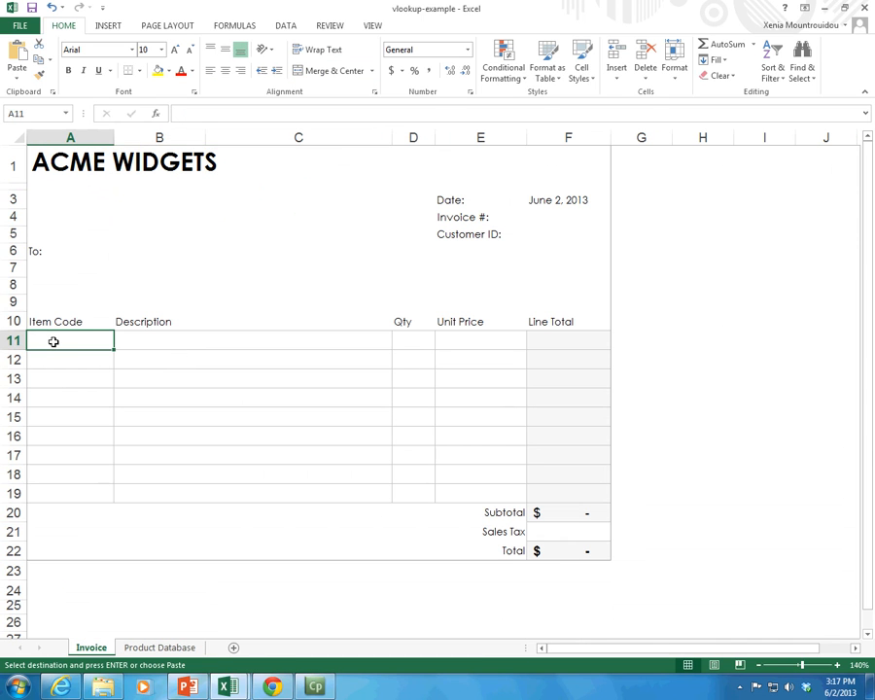
{"action": "key", "text": "ctrl+v"}
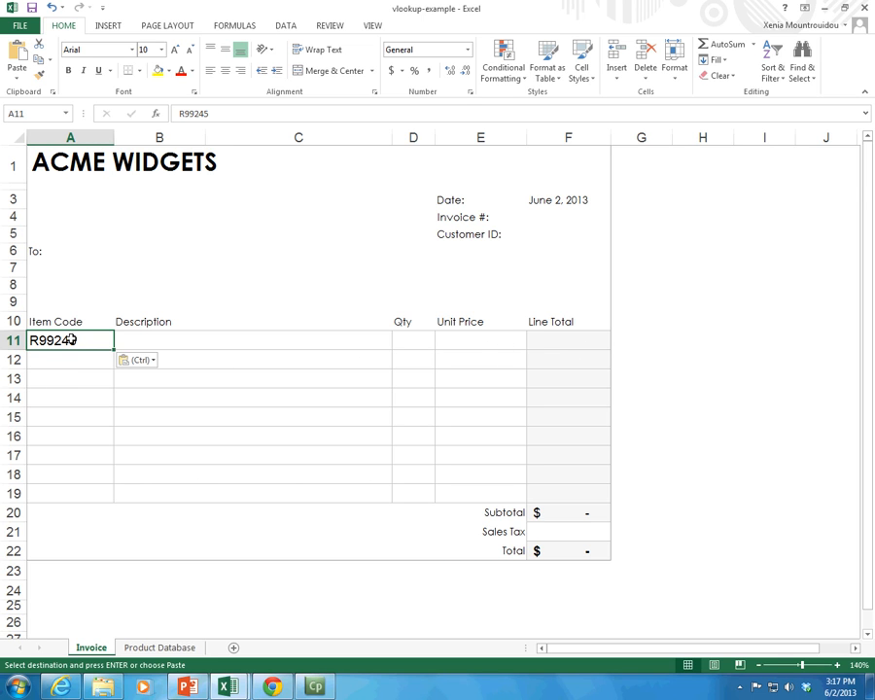
{"action": "key", "text": "Delete"}
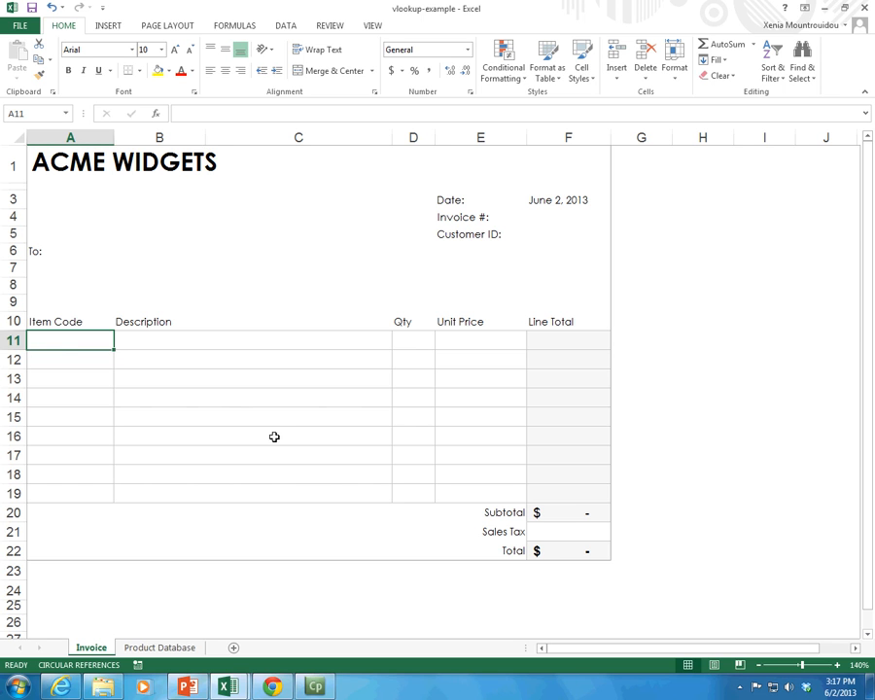
Step: Add a new worksheet after the Invoice sheet and rename it DRXsInvoice
{"action": "left_click", "coordinate": [233, 647]}
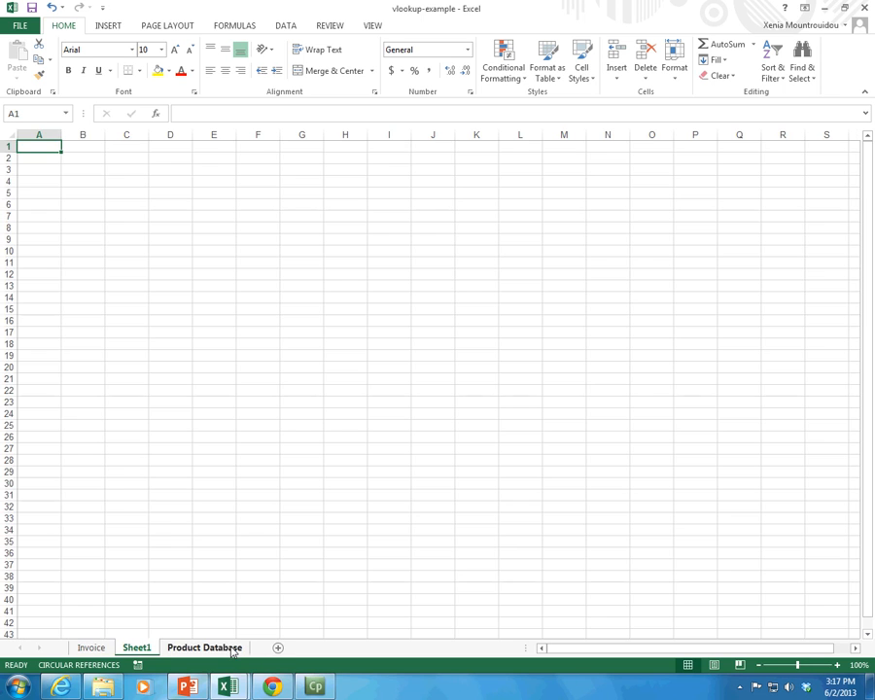
{"action": "double_click", "coordinate": [149, 648]}
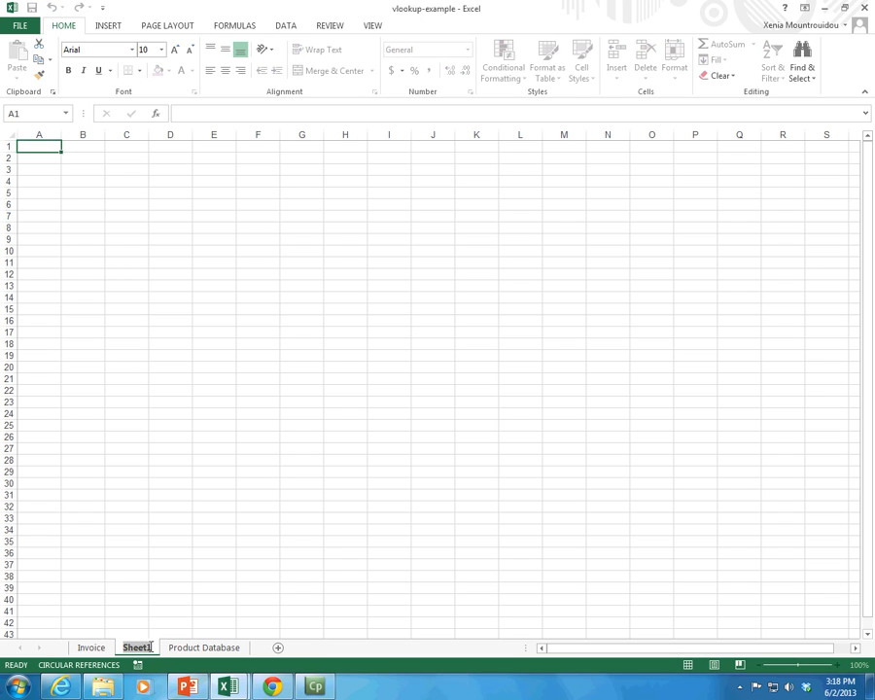
{"action": "type", "text": "DRXs"}
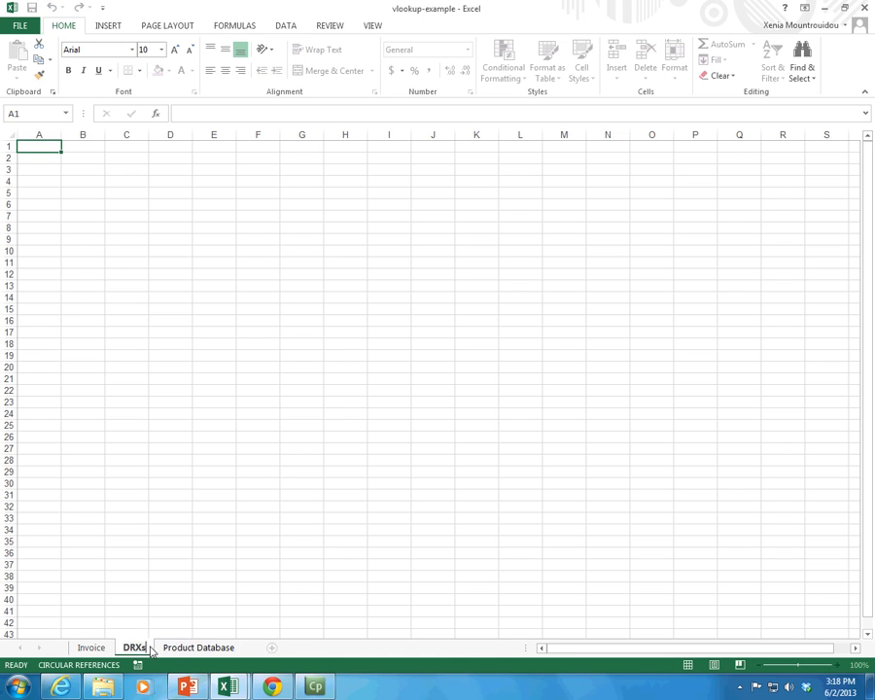
{"action": "type", "text": "Invoice"}
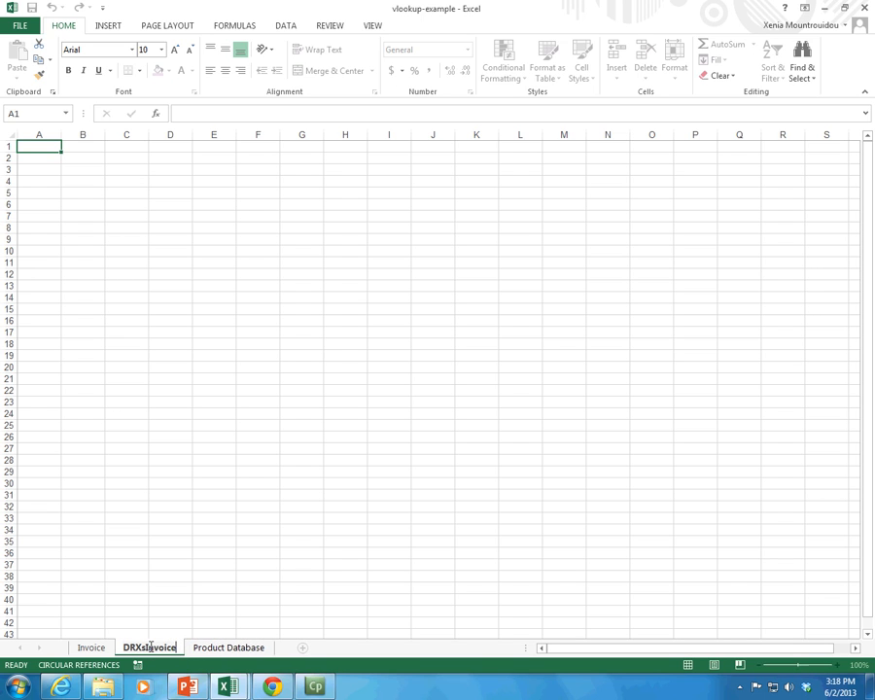
{"action": "key", "text": "Return"}
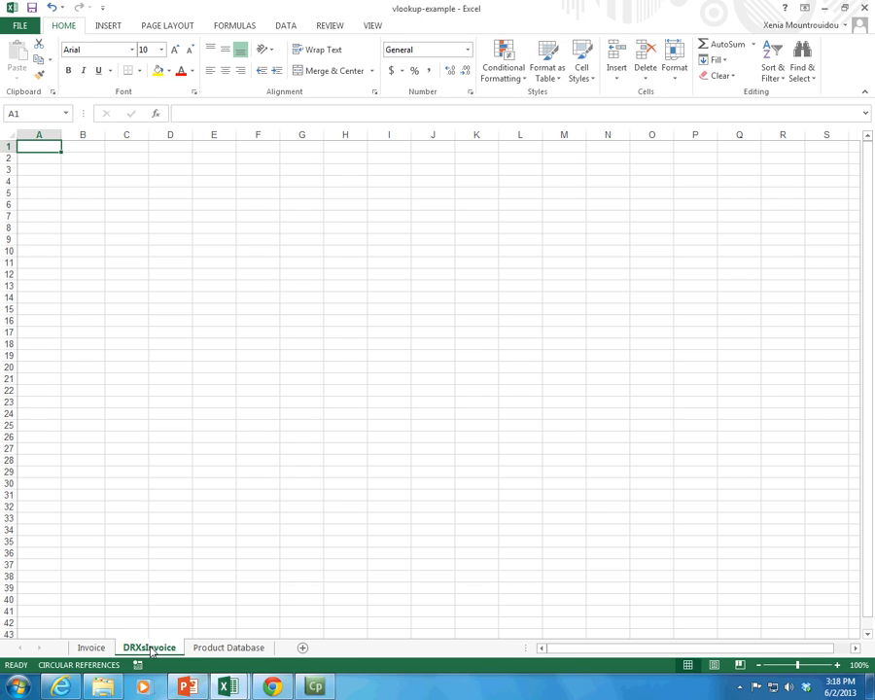
Step: Compare the layout of the Invoice sheet with the blank DRXsInvoice sheet
{"action": "left_click", "coordinate": [92, 648]}
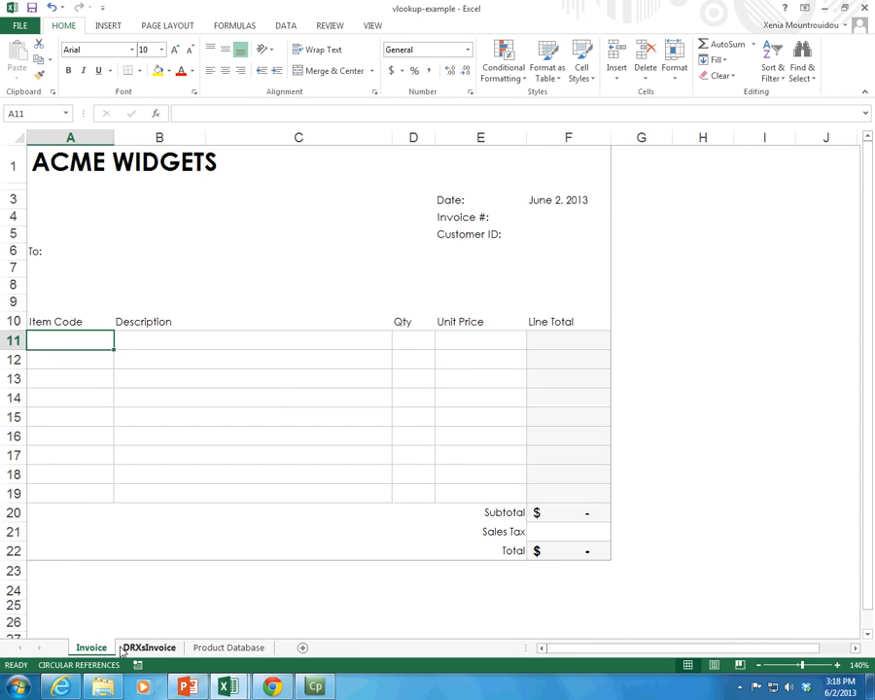
{"action": "left_click", "coordinate": [122, 649]}
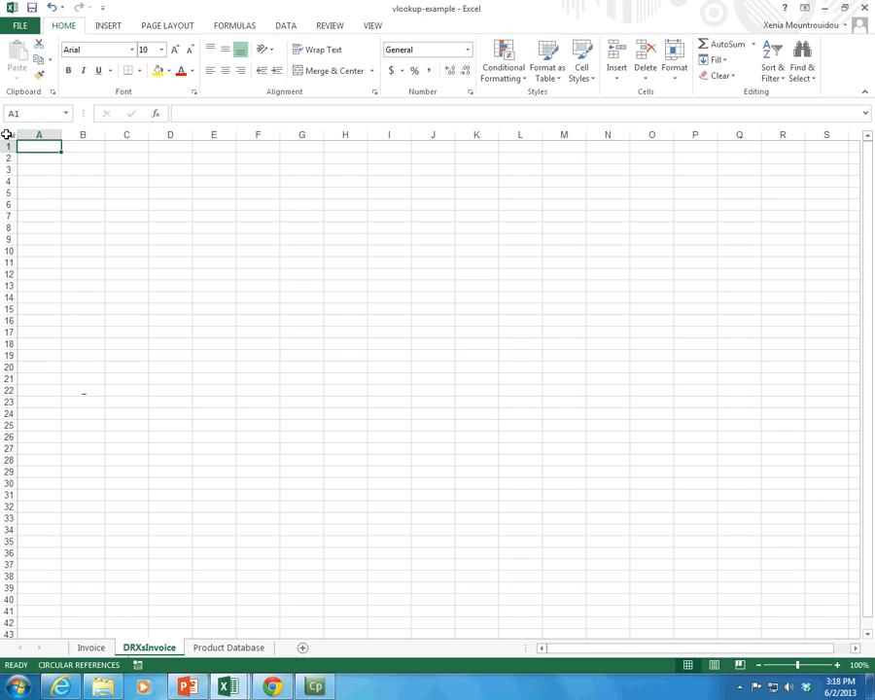
{"action": "key", "text": "ctrl+Page_Up"}
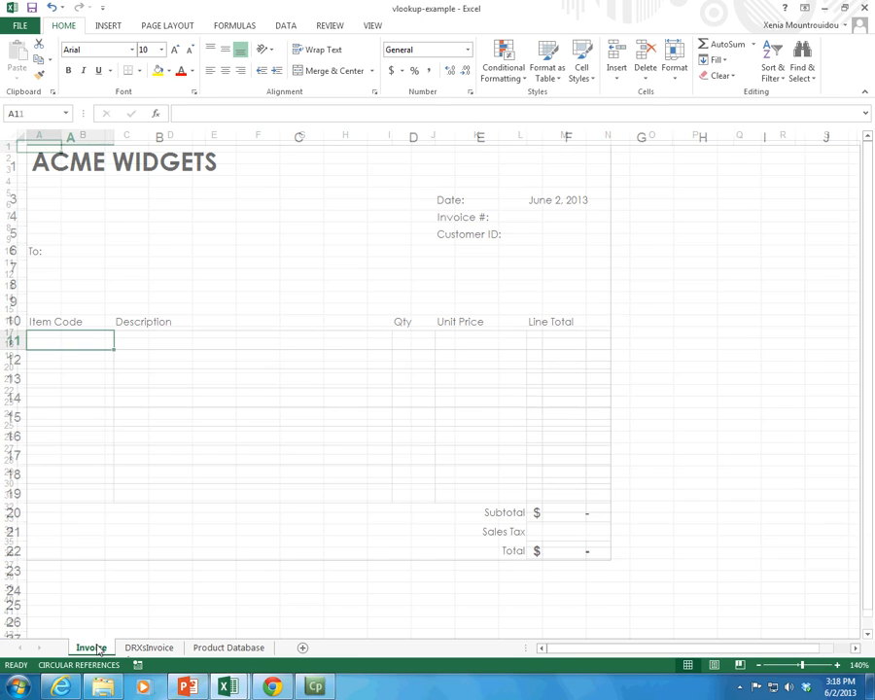
{"action": "left_click", "coordinate": [706, 252]}
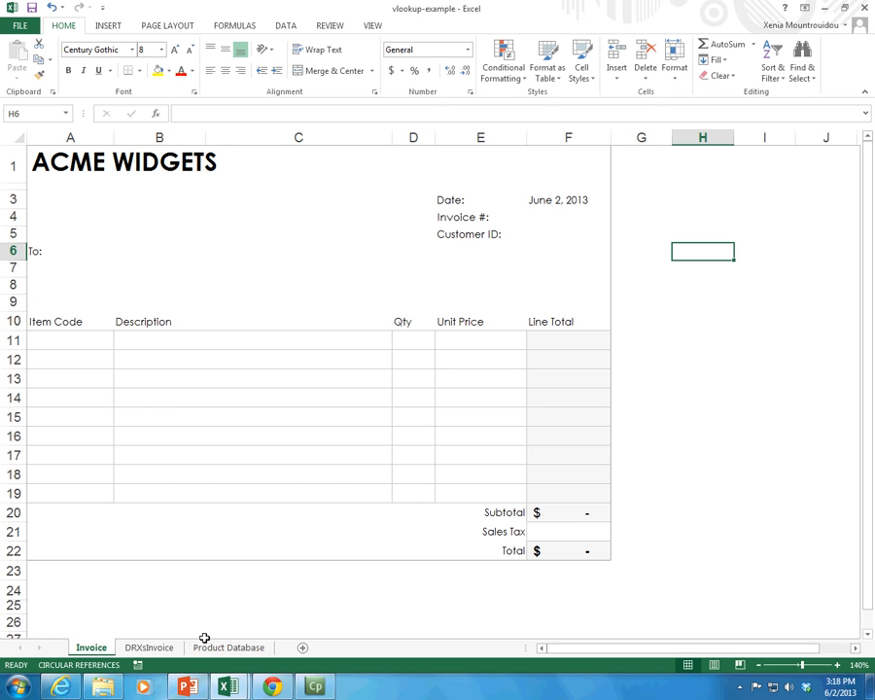
Step: Hide the gridlines on the DRXsInvoice sheet and show them again
{"action": "left_click", "coordinate": [141, 647]}
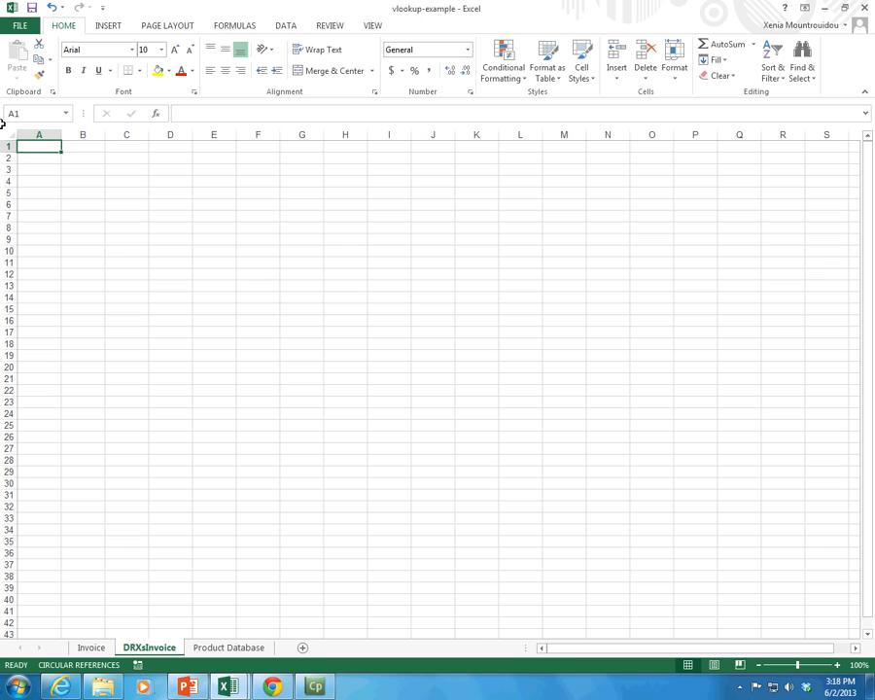
{"action": "left_click", "coordinate": [285, 25]}
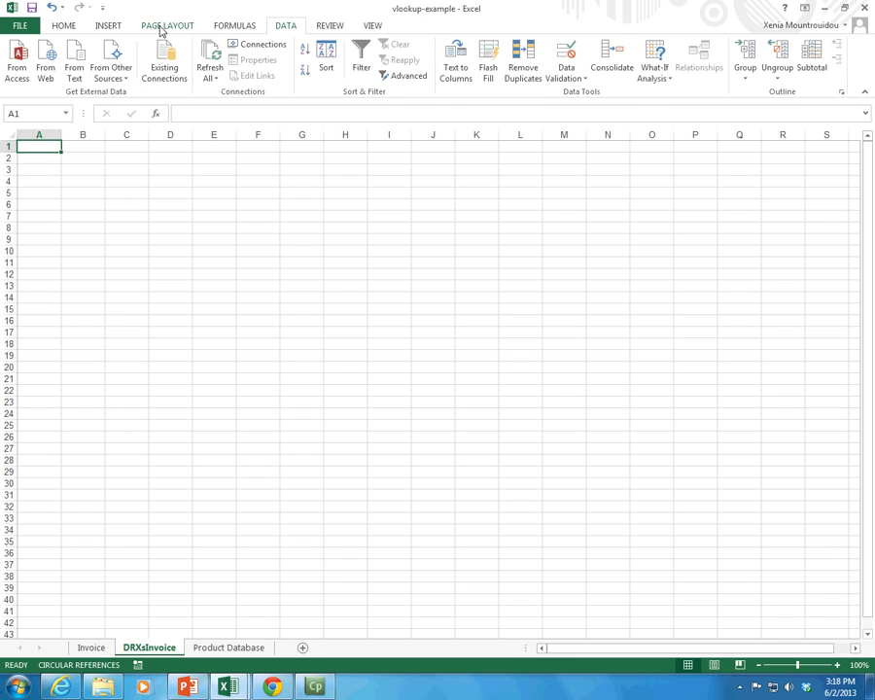
{"action": "left_click", "coordinate": [161, 28]}
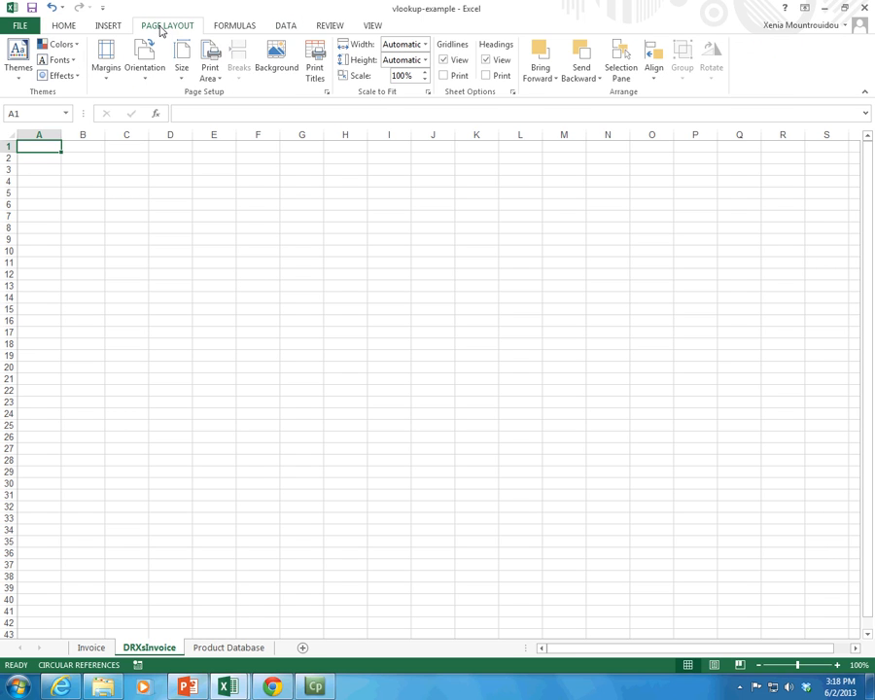
{"action": "left_click", "coordinate": [444, 60]}
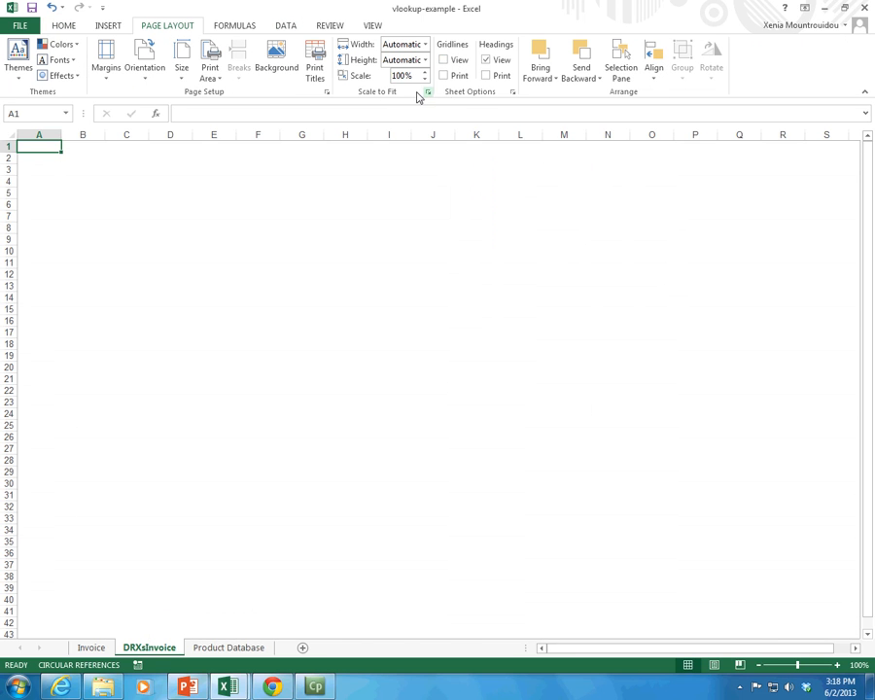
{"action": "left_click", "coordinate": [444, 61]}
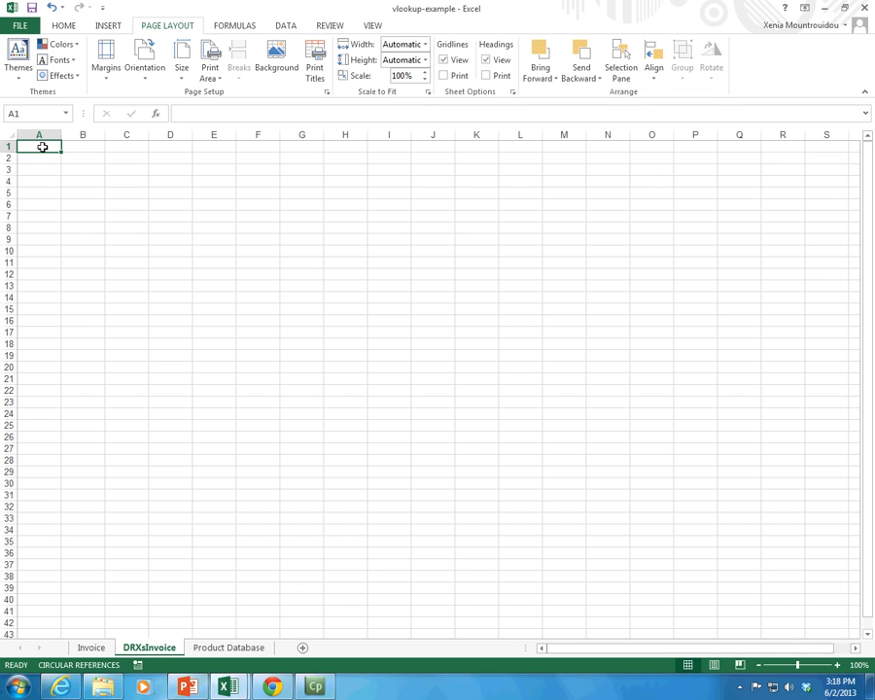
Step: Enter the title DRX WIDGETS in cell A1 of the DRXsInvoice sheet
{"action": "type", "text": "DRX"}
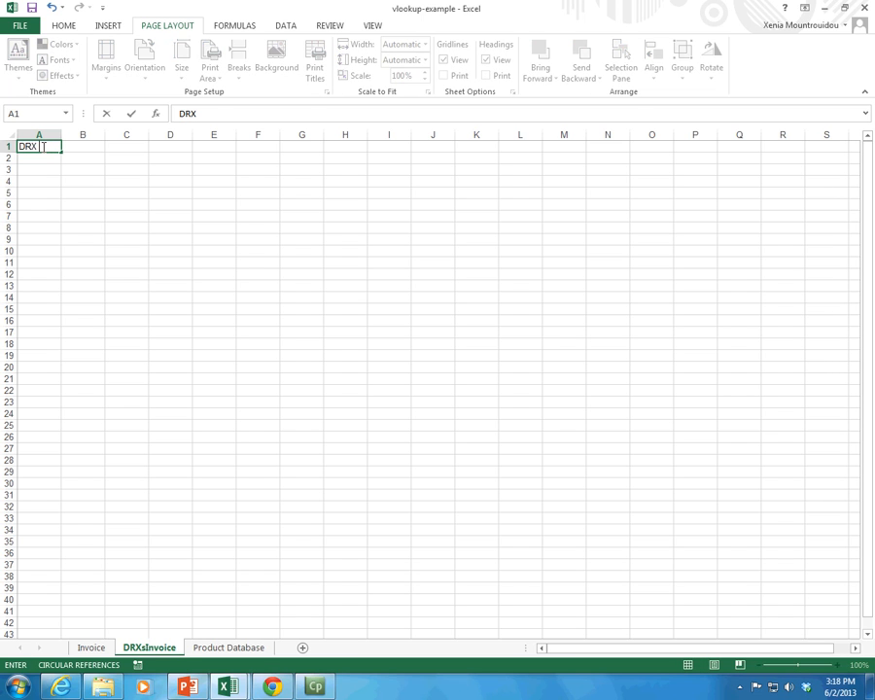
{"action": "type", "text": " WIDGETS"}
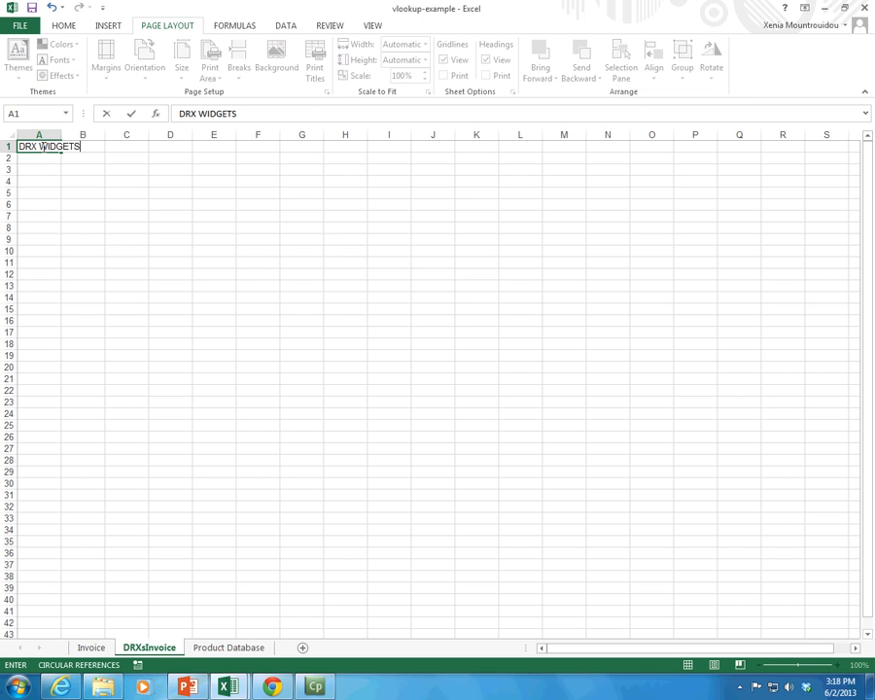
{"action": "key", "text": "Return"}
Step: Merge cells A1:B1 around the title without centering the text
{"action": "left_click", "coordinate": [42, 146]}
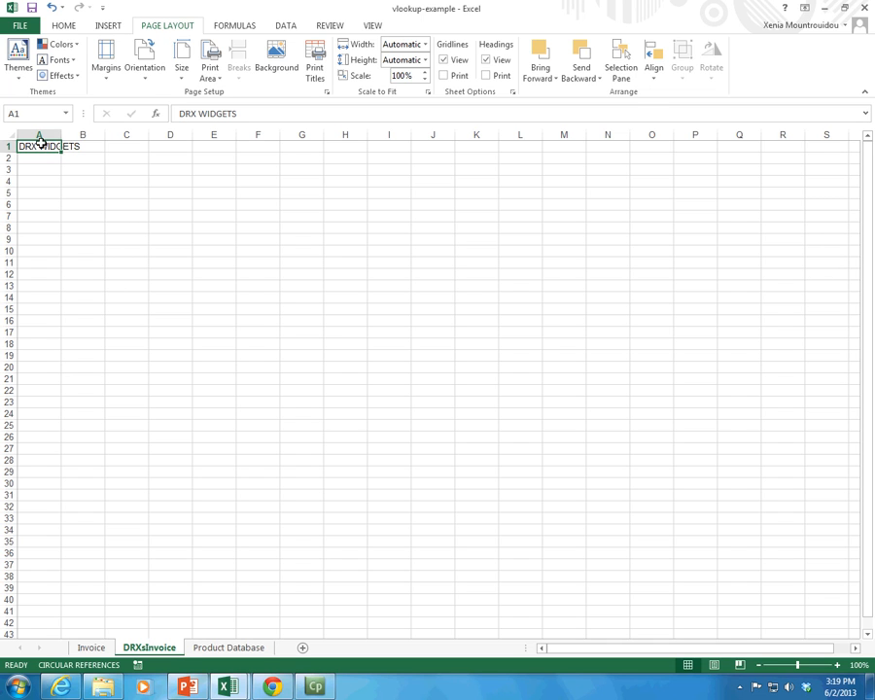
{"action": "left_click_drag", "start_coordinate": [43, 146], "coordinate": [96, 148]}
{"action": "left_click", "coordinate": [63, 25]}
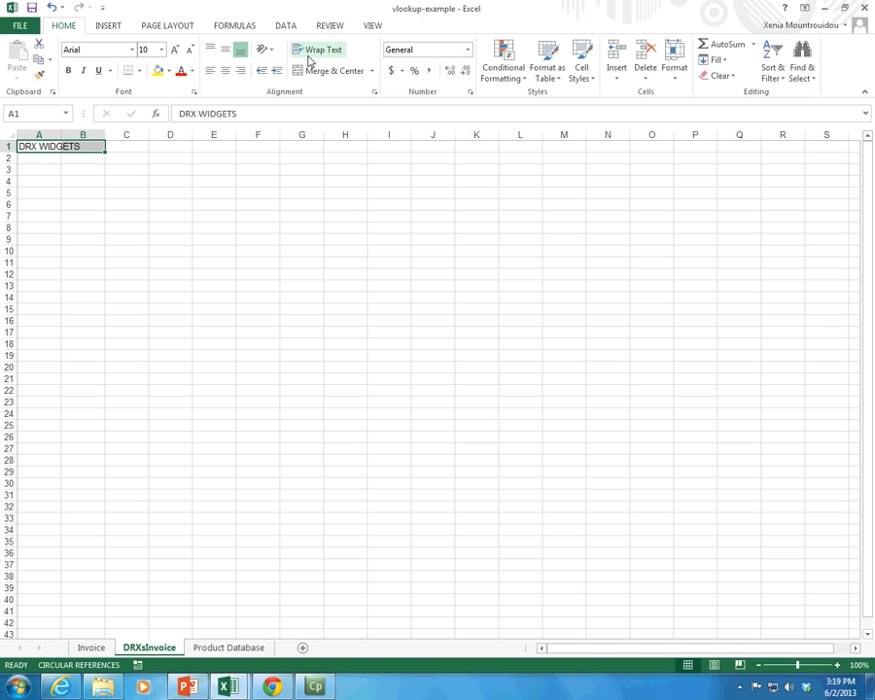
{"action": "left_click", "coordinate": [371, 71]}
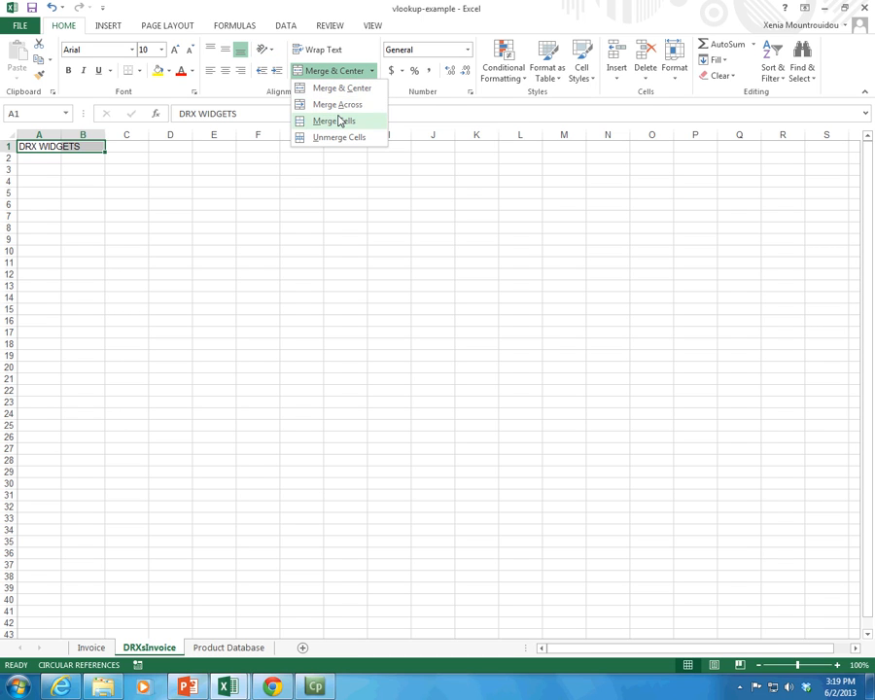
{"action": "left_click", "coordinate": [338, 121]}
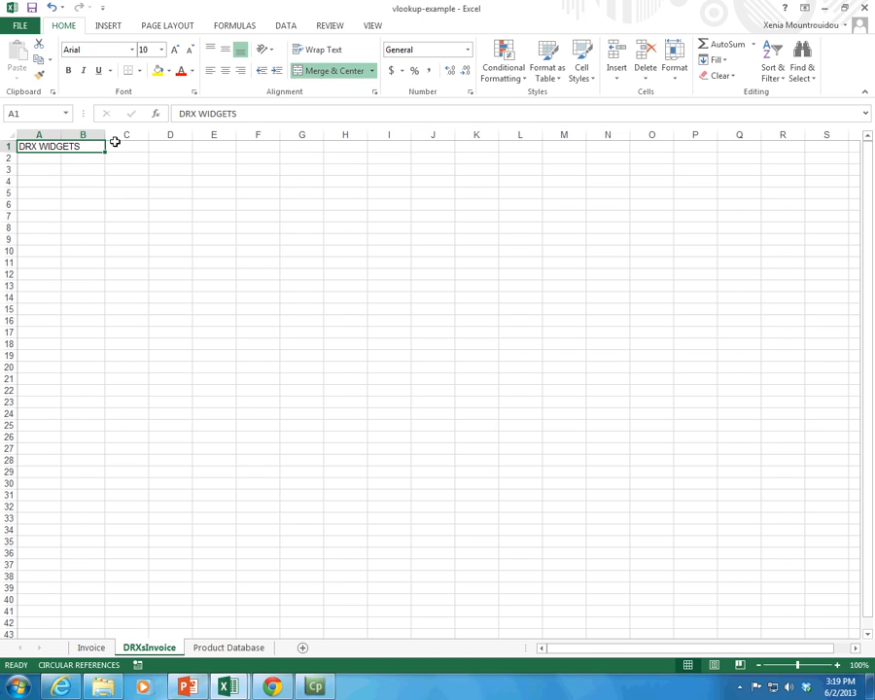
Step: Format the DRX WIDGETS title with middle vertical alignment, bold and font size 14
{"action": "left_click", "coordinate": [223, 53]}
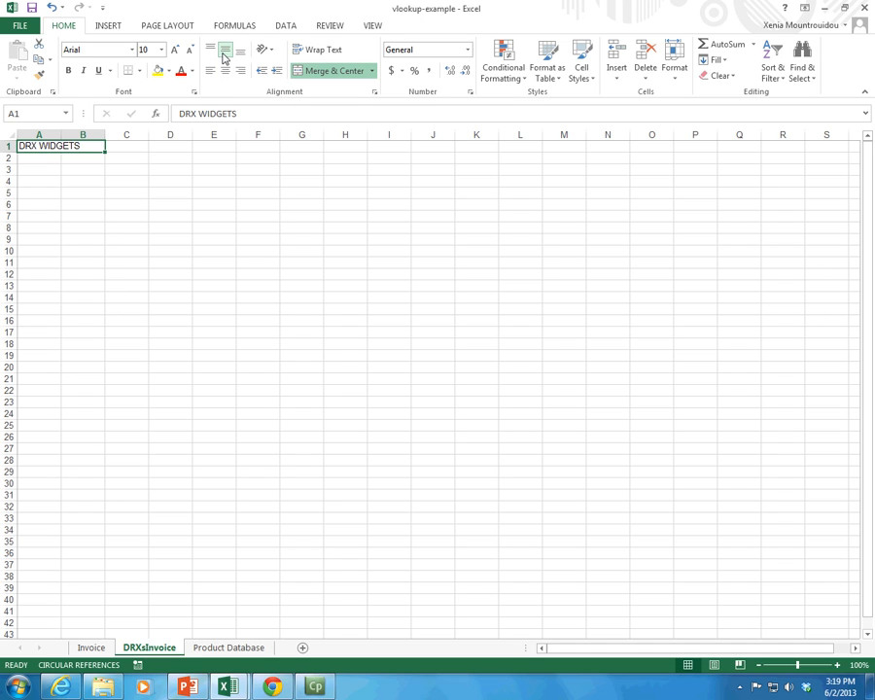
{"action": "left_click", "coordinate": [69, 74]}
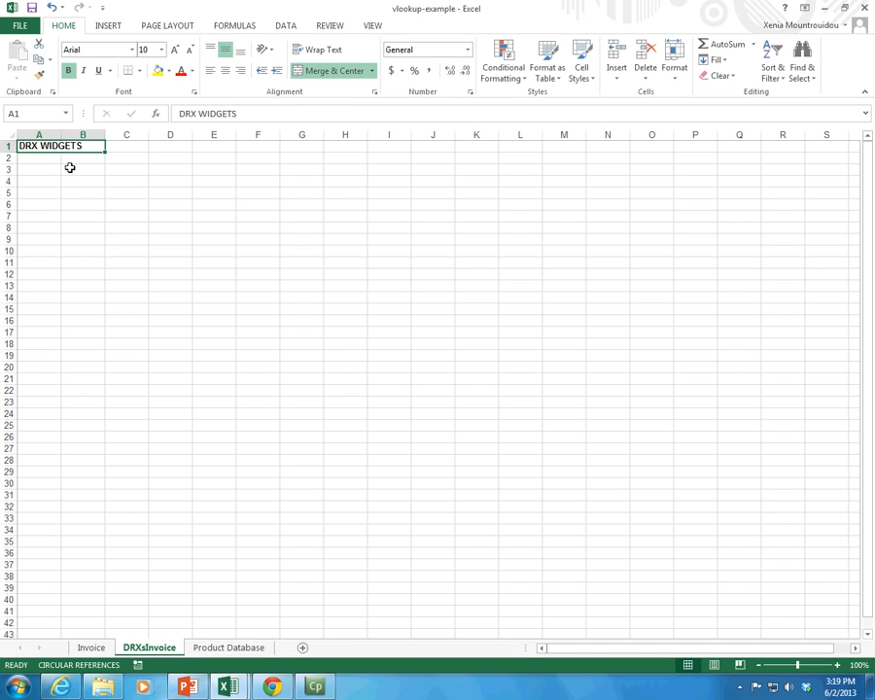
{"action": "left_click", "coordinate": [175, 51]}
{"action": "left_click", "coordinate": [175, 52]}
{"action": "left_click", "coordinate": [175, 52]}
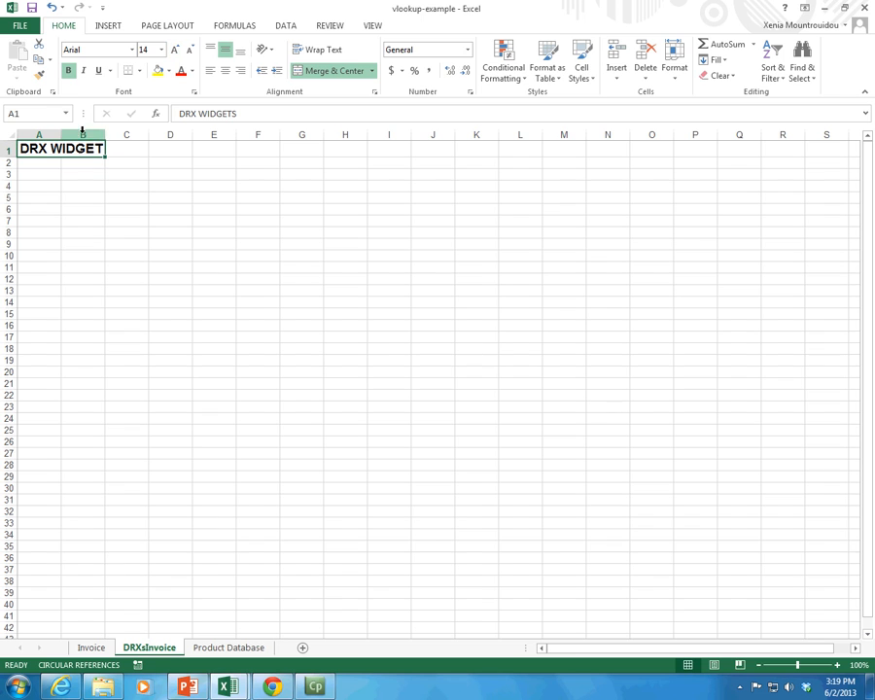
Step: Widen column B to fit the whole title, and merge and center the title across A1:B1
{"action": "left_click_drag", "start_coordinate": [101, 132], "coordinate": [211, 134]}
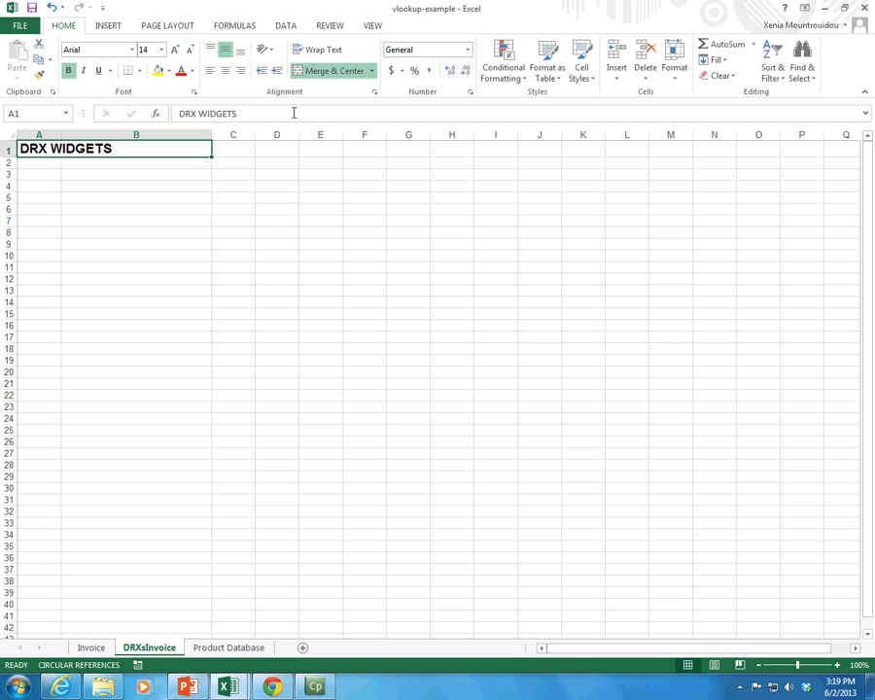
{"action": "left_click", "coordinate": [372, 73]}
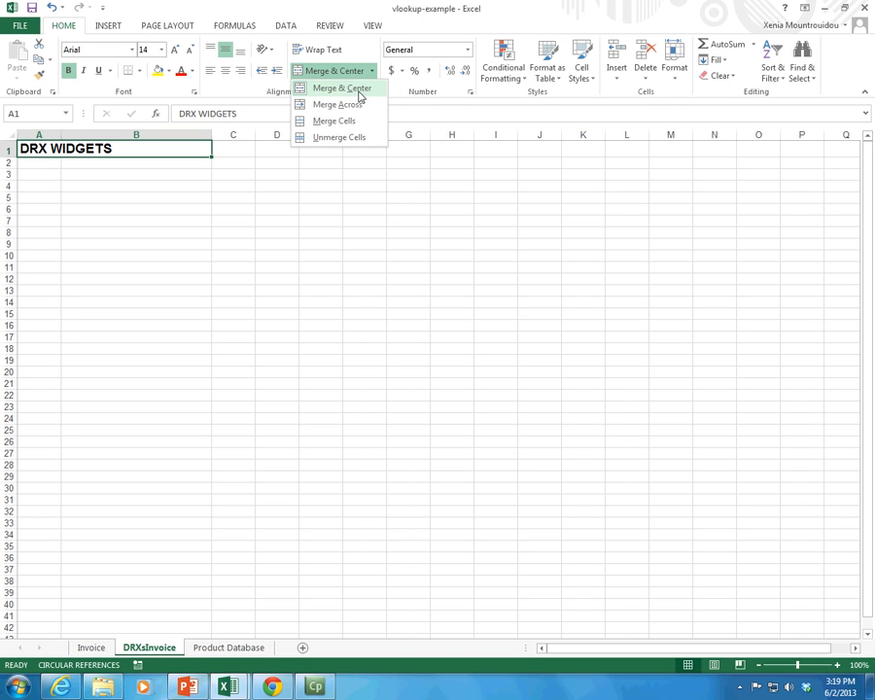
{"action": "left_click", "coordinate": [342, 89]}
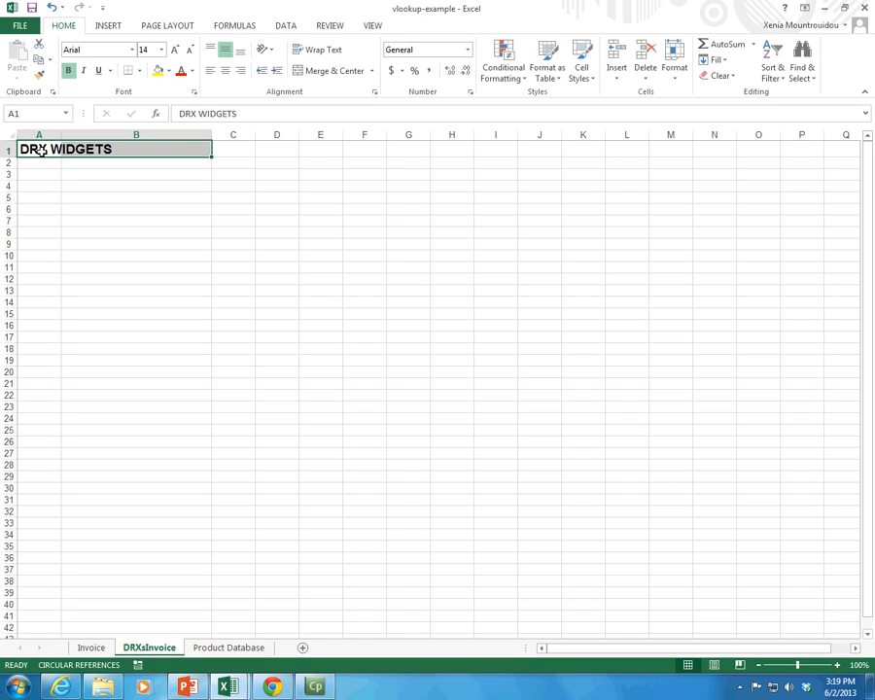
{"action": "left_click_drag", "start_coordinate": [31, 148], "coordinate": [146, 150]}
{"action": "left_click", "coordinate": [319, 71]}
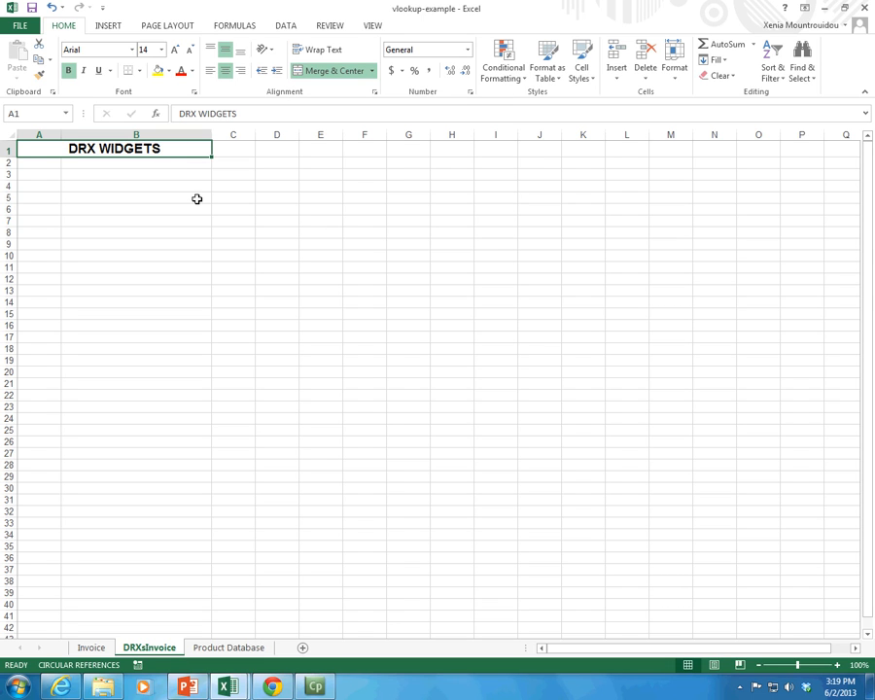
Step: Copy the Date, Invoice # and Customer ID labels from Invoice E3:E5 to DRXsInvoice G3:G5, keeping the source column width
{"action": "left_click", "coordinate": [97, 646]}
{"action": "left_click_drag", "start_coordinate": [455, 199], "coordinate": [465, 228]}
{"action": "key", "text": "ctrl+c"}
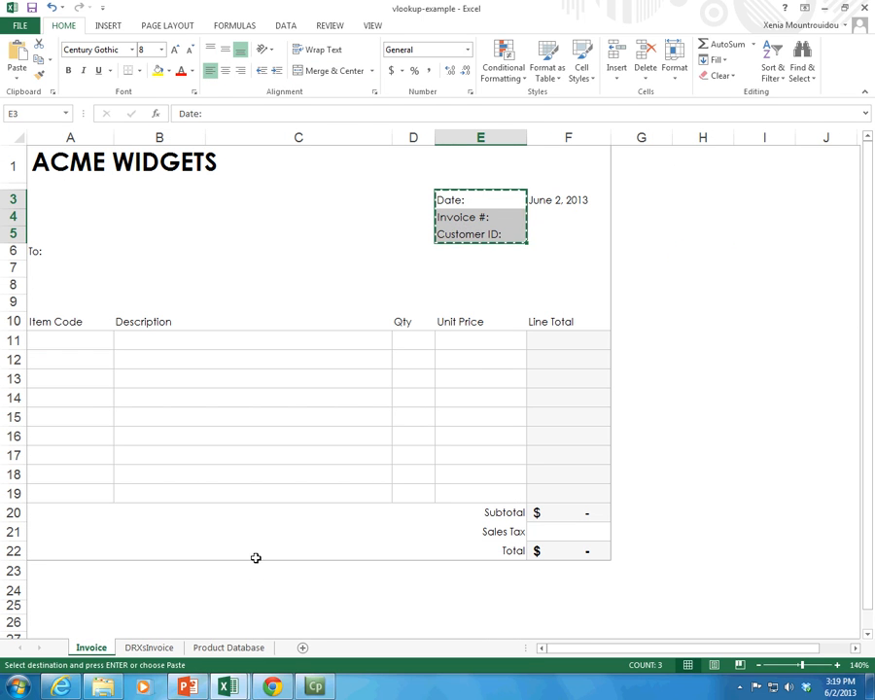
{"action": "left_click", "coordinate": [164, 638]}
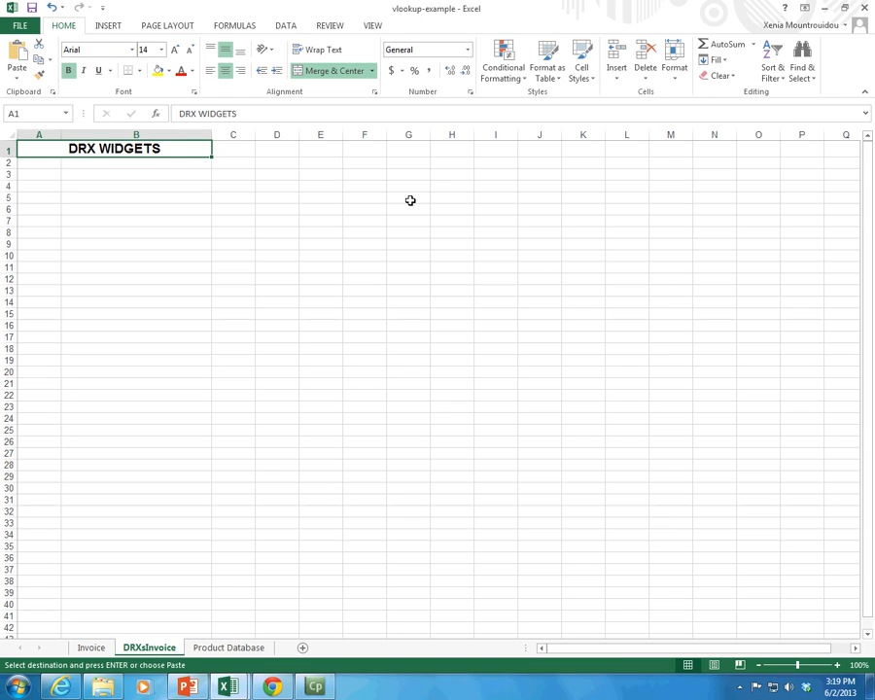
{"action": "left_click", "coordinate": [404, 176]}
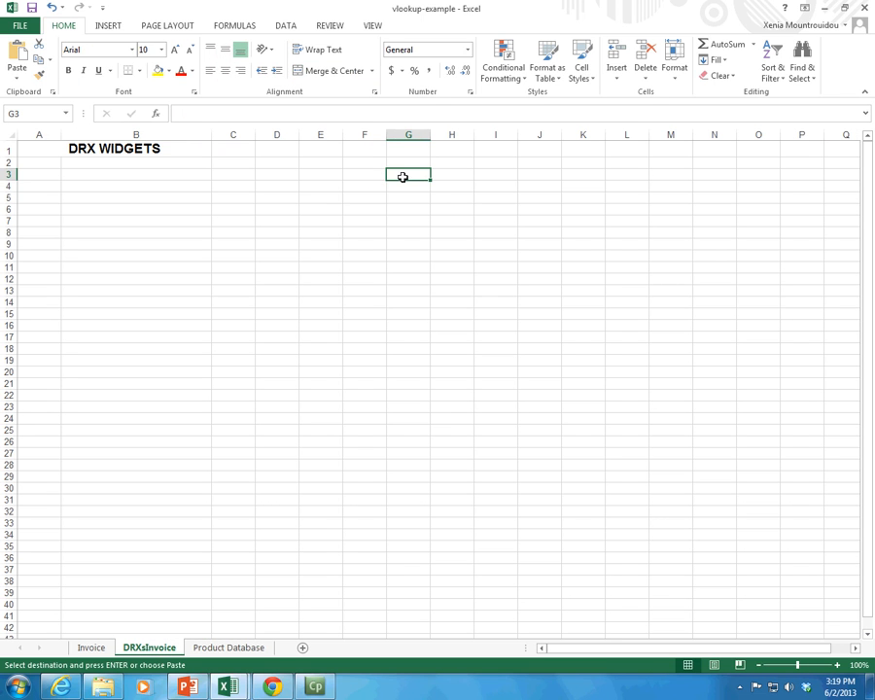
{"action": "key", "text": "ctrl+v"}
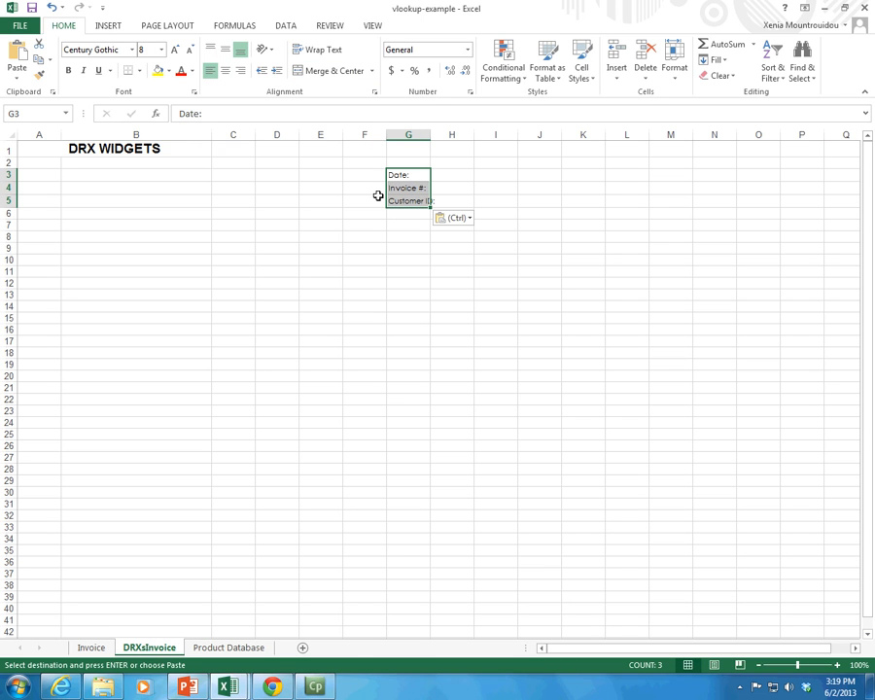
{"action": "key", "text": "ctrl+z"}
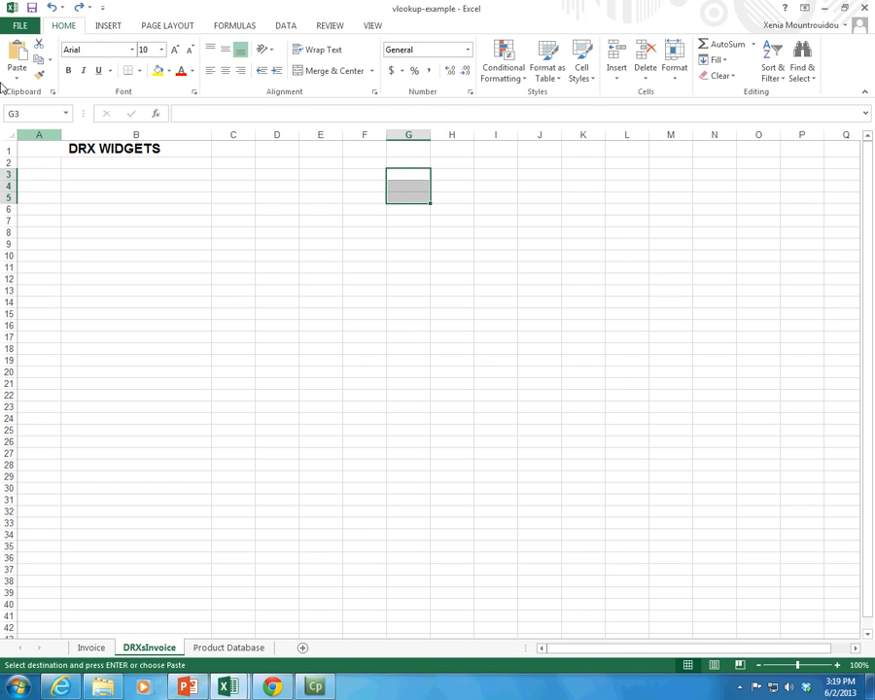
{"action": "left_click", "coordinate": [20, 78]}
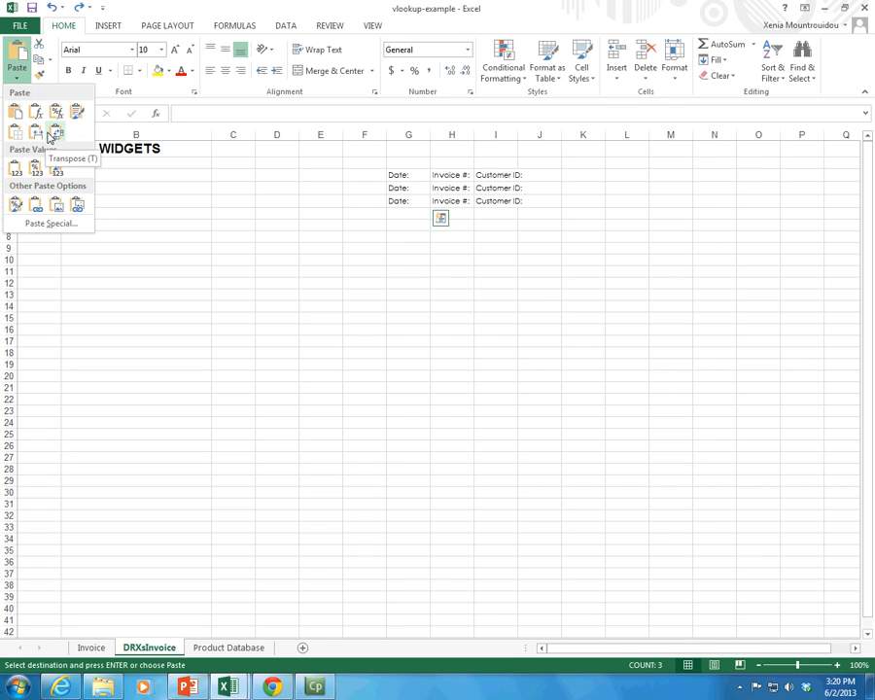
{"action": "left_click", "coordinate": [42, 138]}
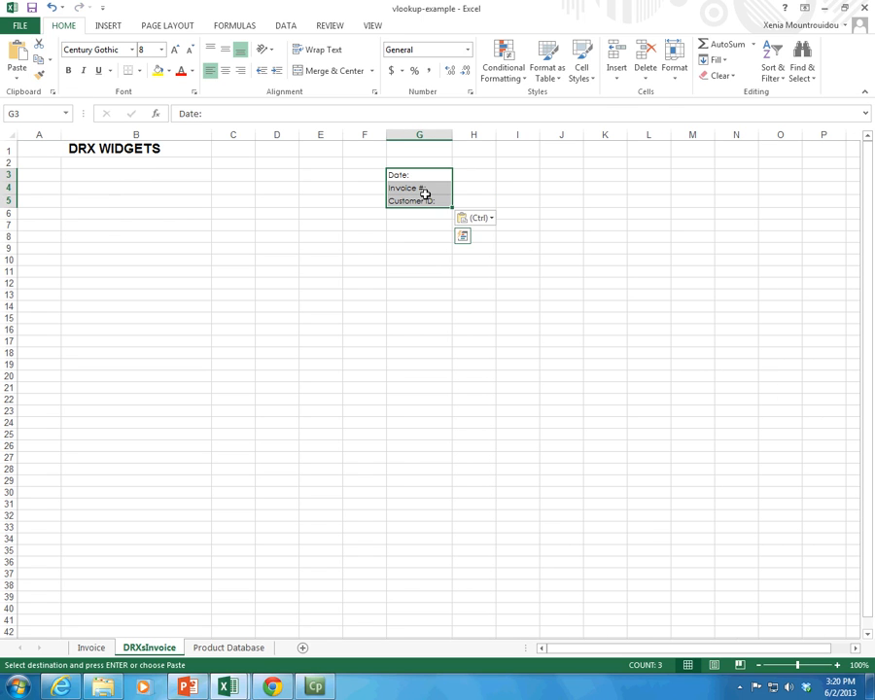
Step: Increase the font size of the labels in G3:G5 to 12
{"action": "left_click", "coordinate": [175, 51]}
{"action": "left_click", "coordinate": [175, 50]}
{"action": "left_click", "coordinate": [175, 50]}
{"action": "left_click", "coordinate": [175, 50]}
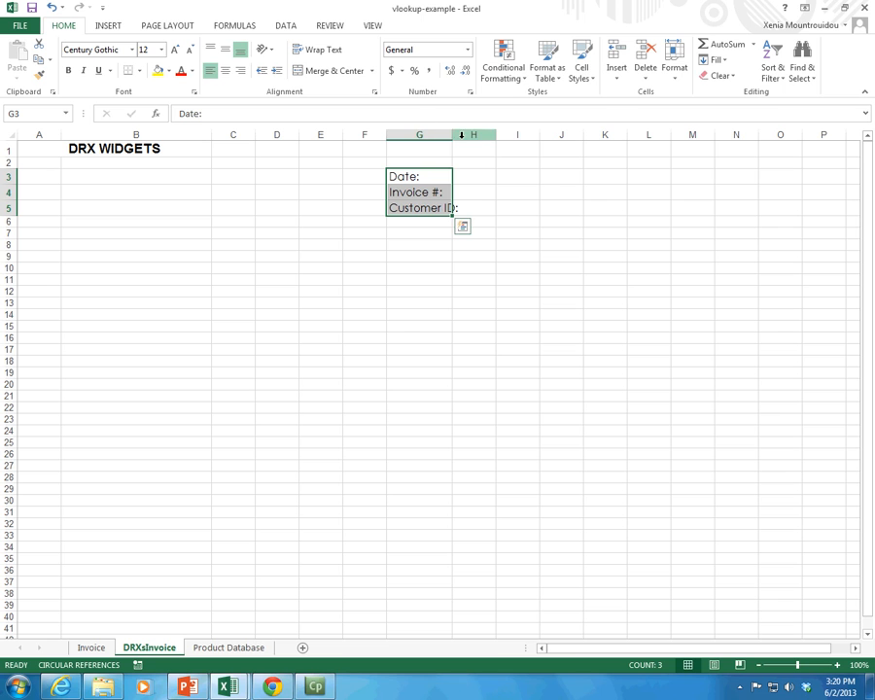
Step: Widen column G so the Customer ID label fits completely inside the column
{"action": "left_click_drag", "start_coordinate": [453, 134], "coordinate": [505, 134]}
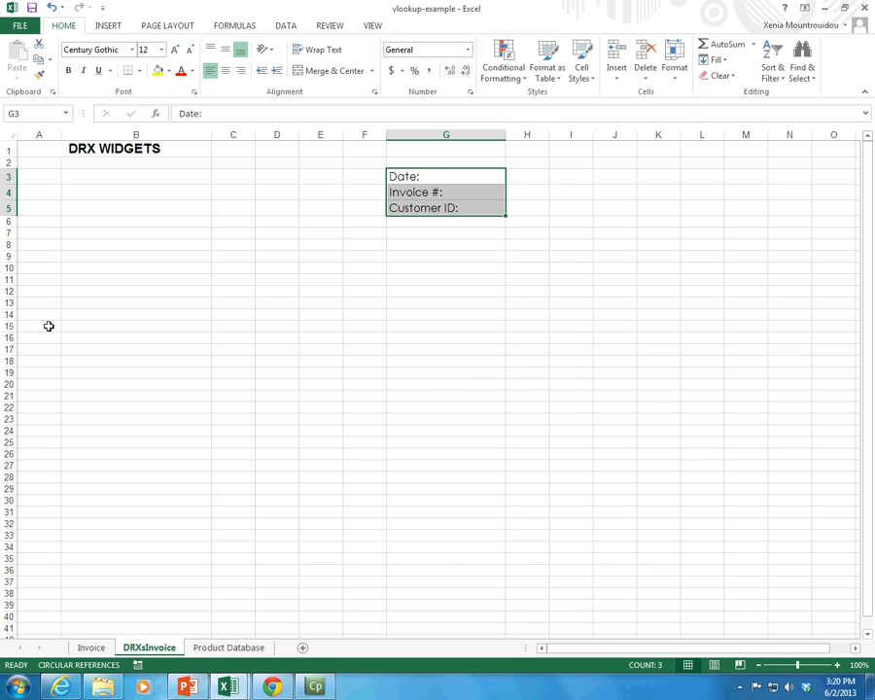
Step: Copy the To: label from Invoice A6 to DRXsInvoice A7 and increase its font size to 11
{"action": "left_click", "coordinate": [87, 648]}
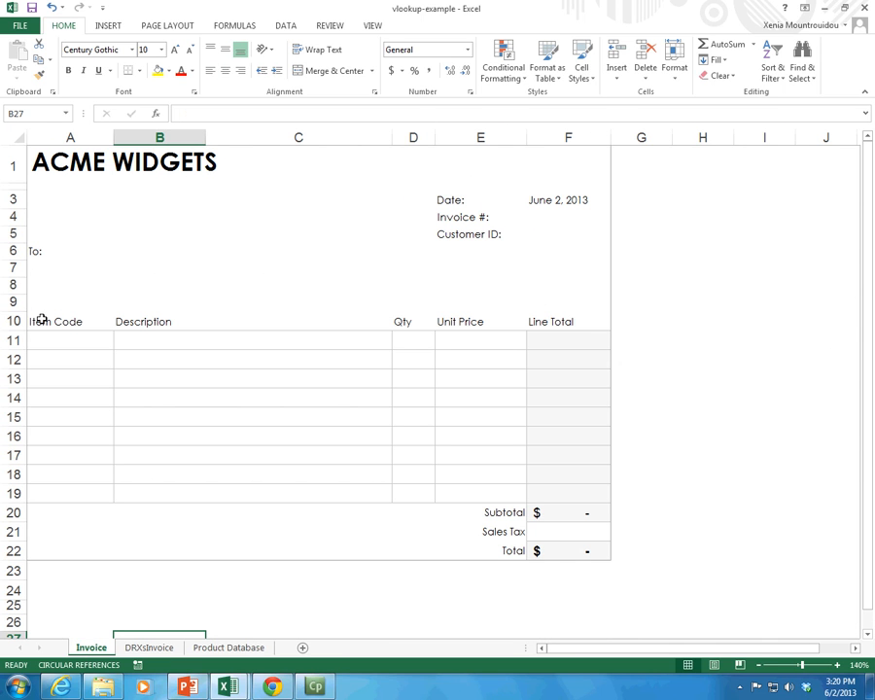
{"action": "left_click", "coordinate": [43, 255]}
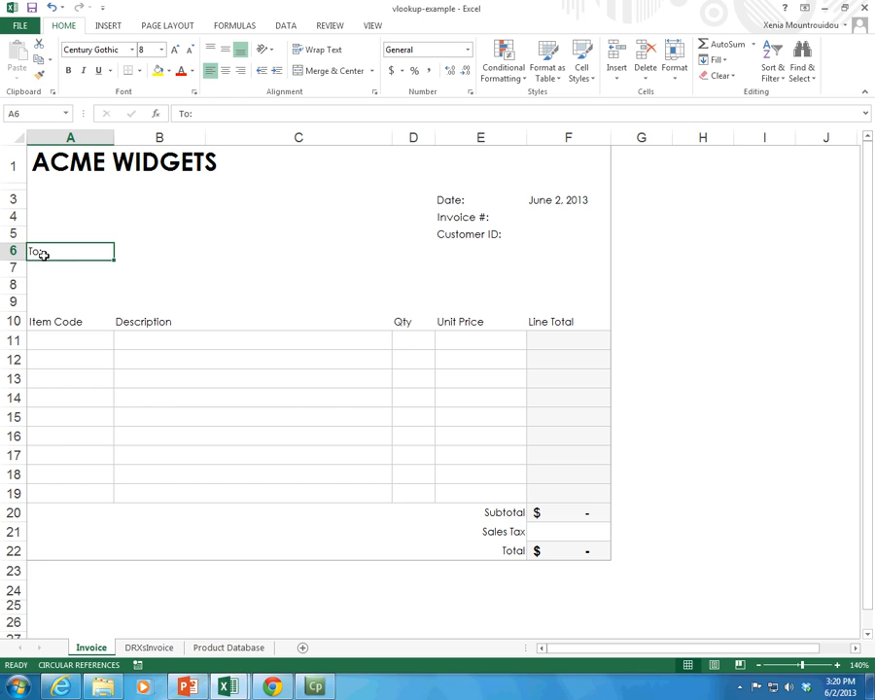
{"action": "key", "text": "ctrl+c"}
{"action": "left_click", "coordinate": [155, 647]}
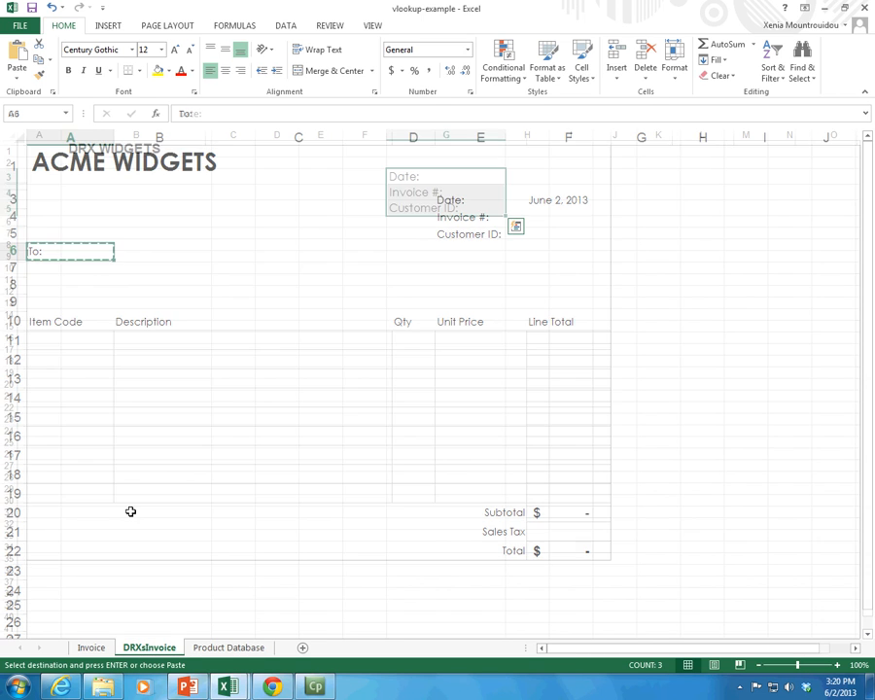
{"action": "left_click", "coordinate": [38, 237]}
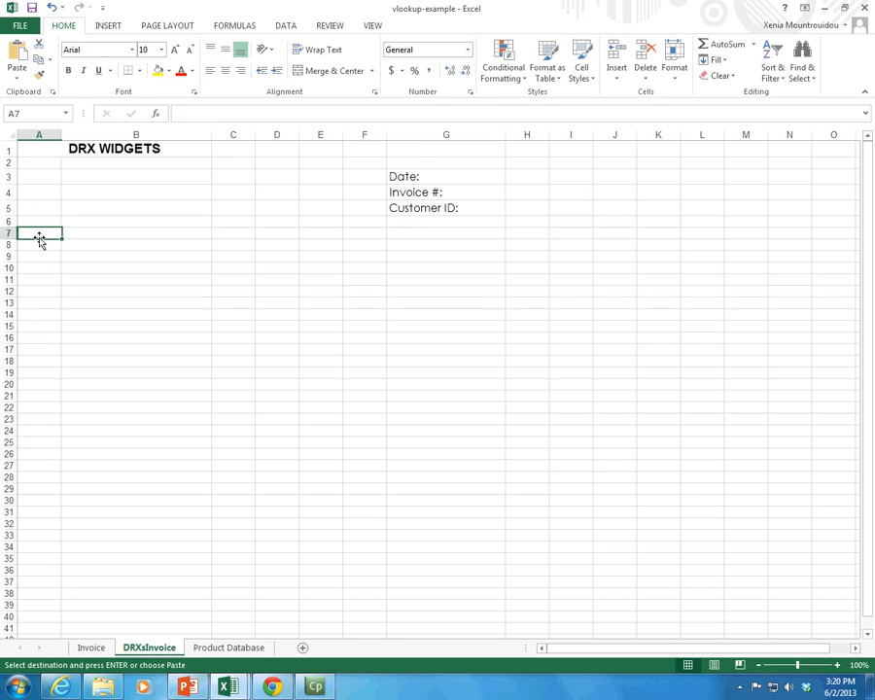
{"action": "key", "text": "ctrl+v"}
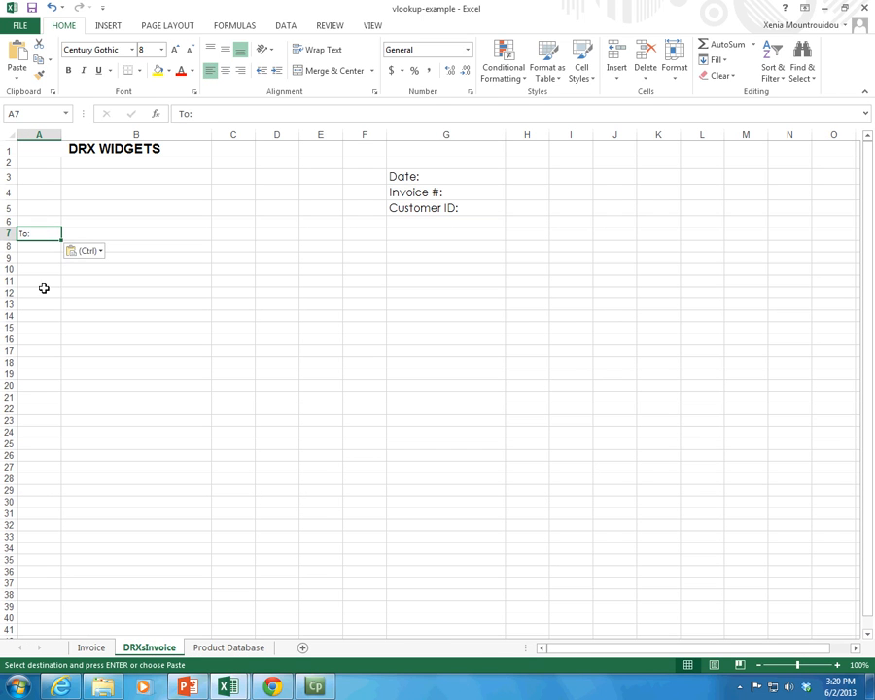
{"action": "left_click", "coordinate": [177, 50]}
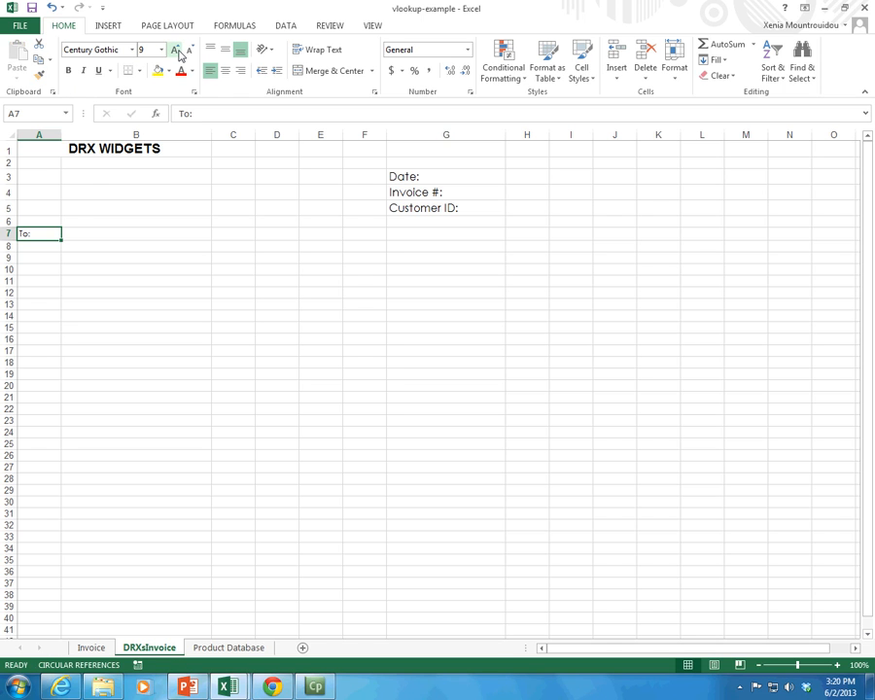
Step: Copy the item table headings from Invoice A10:F10 to DRXsInvoice row 10, starting at A10, and increase their font size to 11
{"action": "key", "text": "ctrl+Page_Up"}
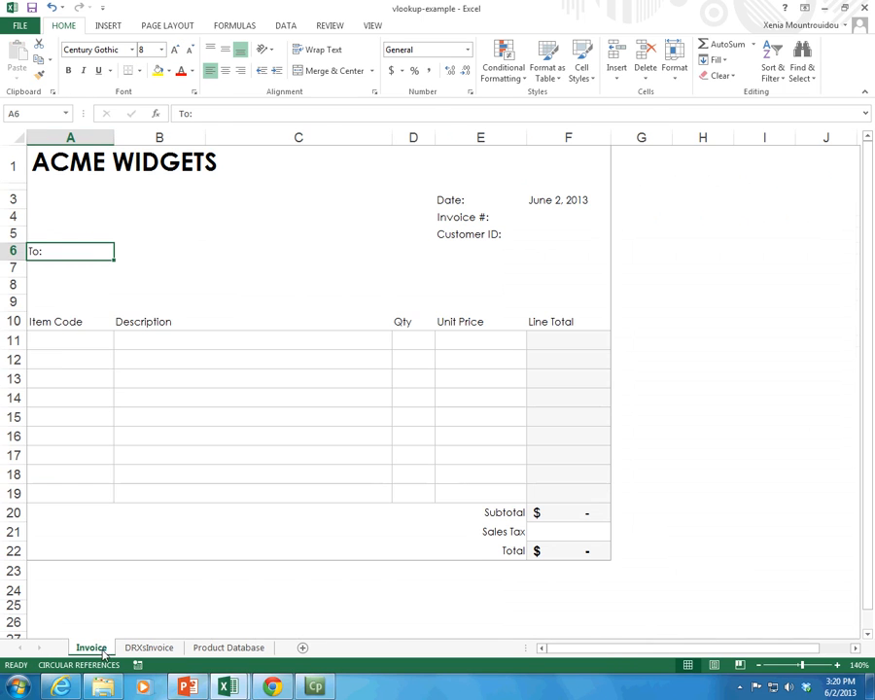
{"action": "left_click", "coordinate": [66, 322]}
{"action": "left_click_drag", "start_coordinate": [65, 322], "coordinate": [553, 316]}
{"action": "key", "text": "ctrl+c"}
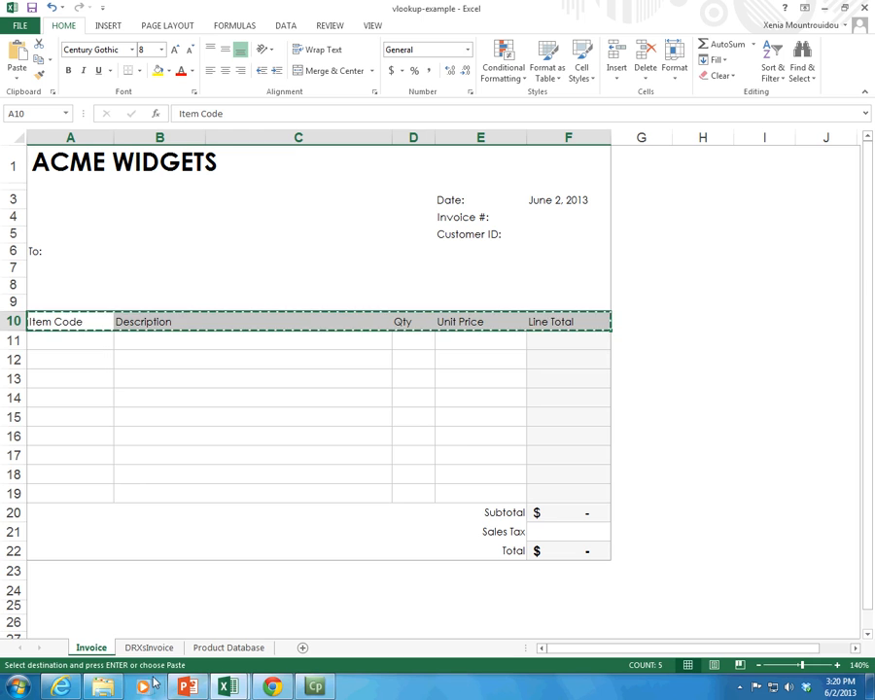
{"action": "key", "text": "ctrl+Page_Down"}
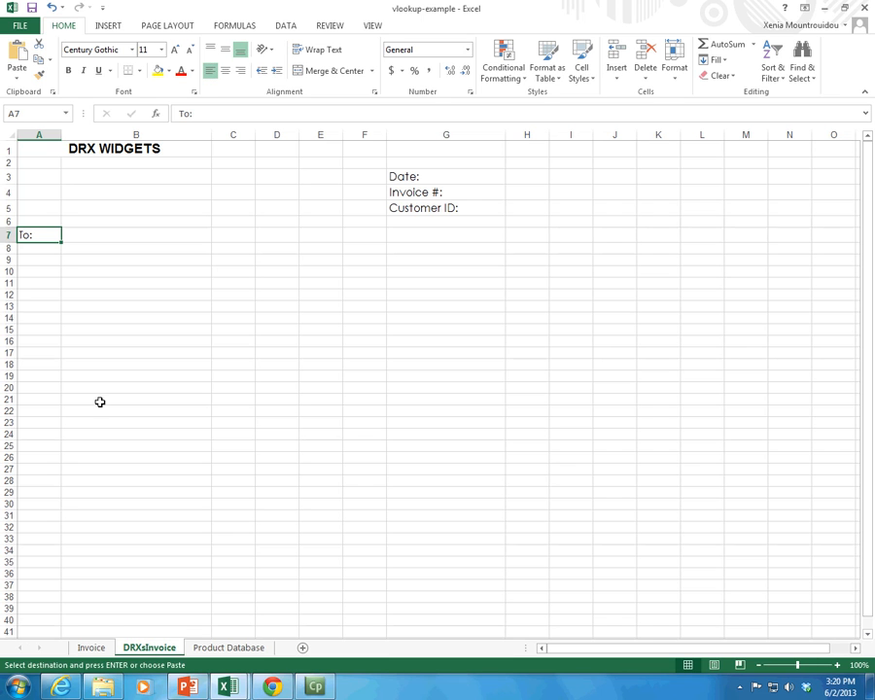
{"action": "left_click", "coordinate": [29, 272]}
{"action": "key", "text": "ctrl+v"}
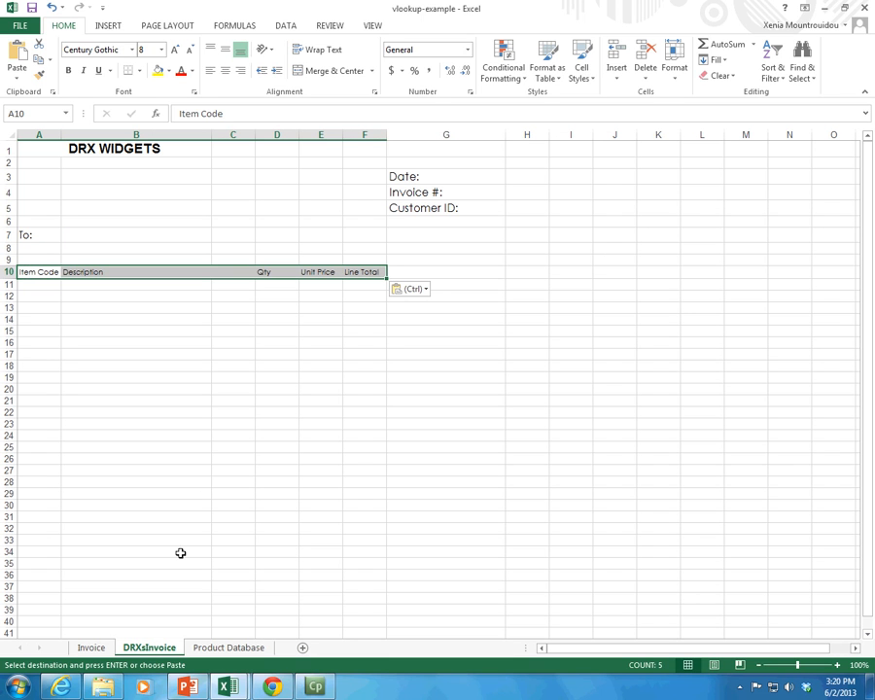
{"action": "left_click", "coordinate": [175, 50]}
{"action": "left_click", "coordinate": [174, 50]}
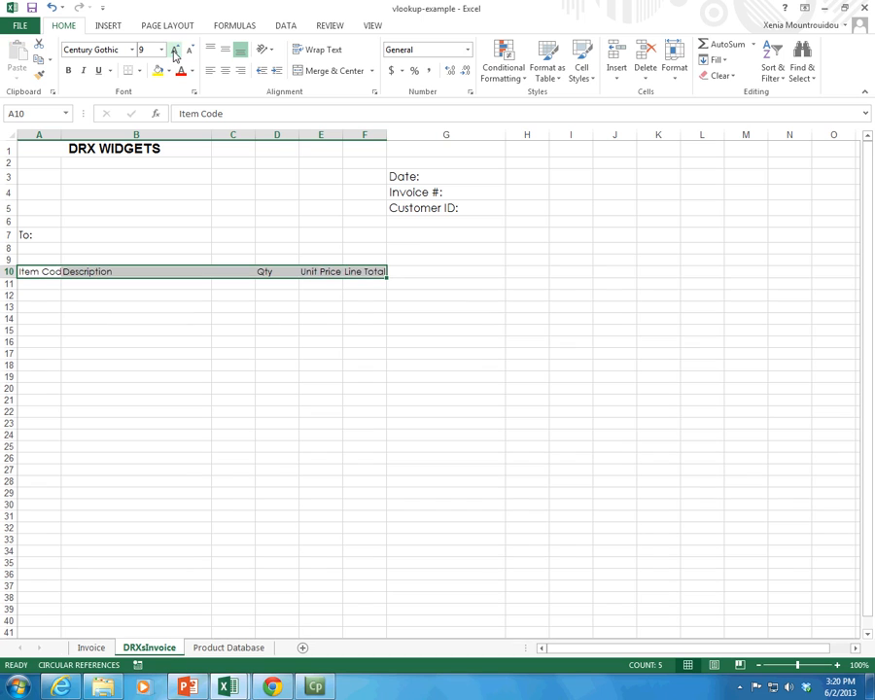
{"action": "left_click", "coordinate": [174, 50]}
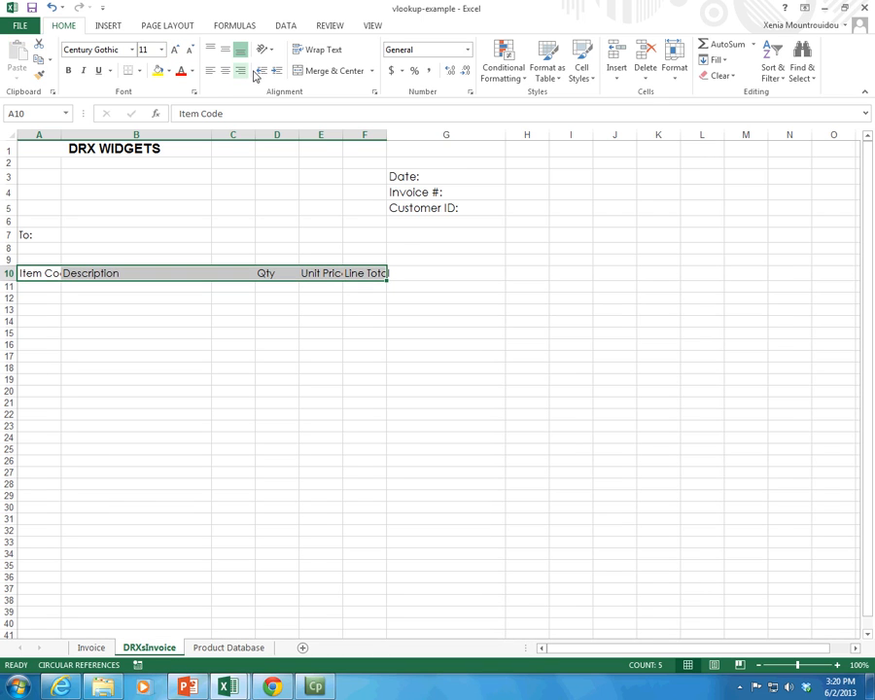
Step: Autofit columns E, F, A and B to their contents and widen column C slightly
{"action": "double_click", "coordinate": [344, 135]}
{"action": "double_click", "coordinate": [397, 134]}
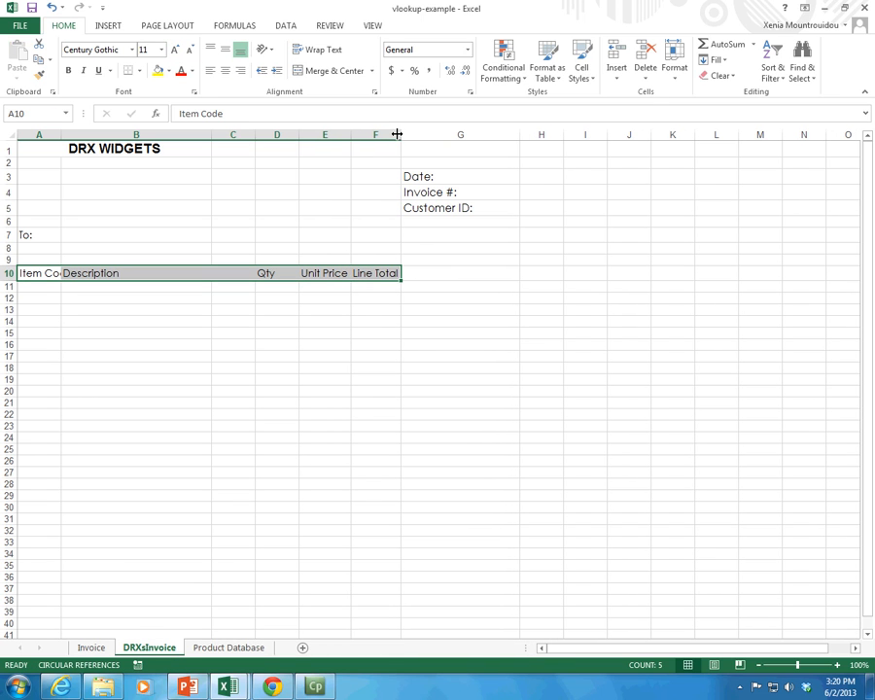
{"action": "double_click", "coordinate": [62, 135]}
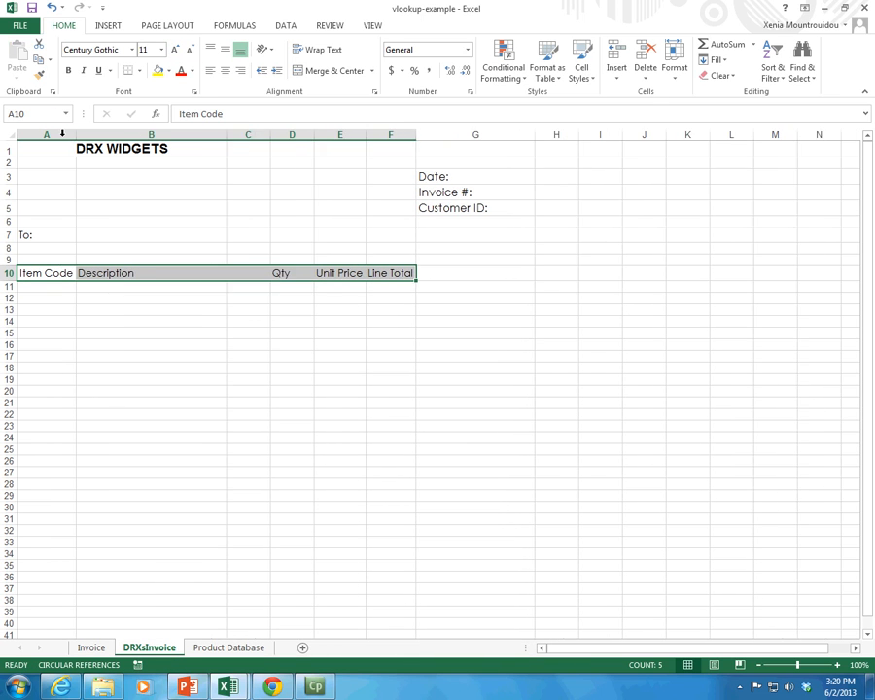
{"action": "double_click", "coordinate": [224, 135]}
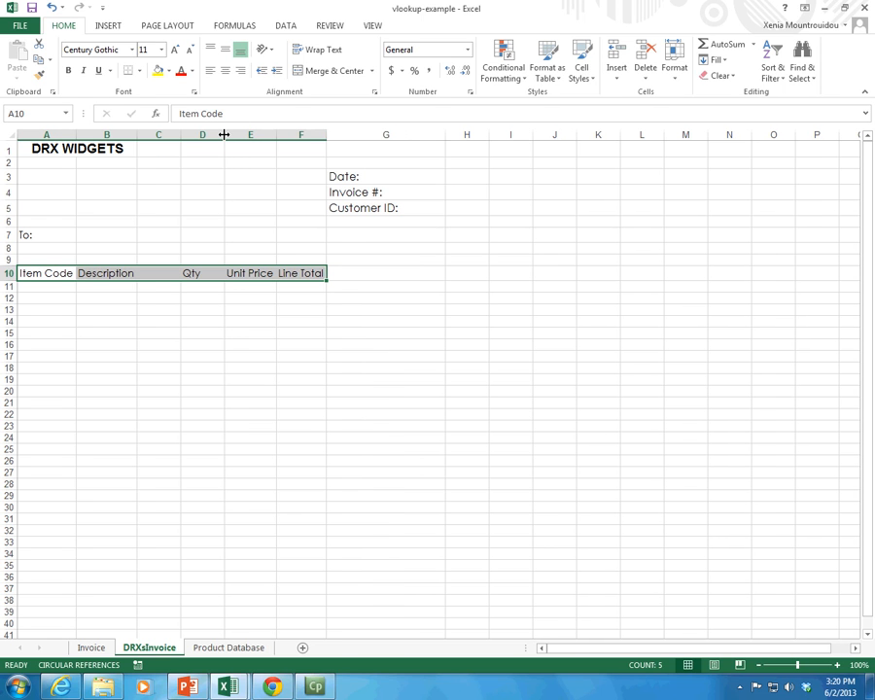
{"action": "left_click_drag", "start_coordinate": [180, 134], "coordinate": [182, 135]}
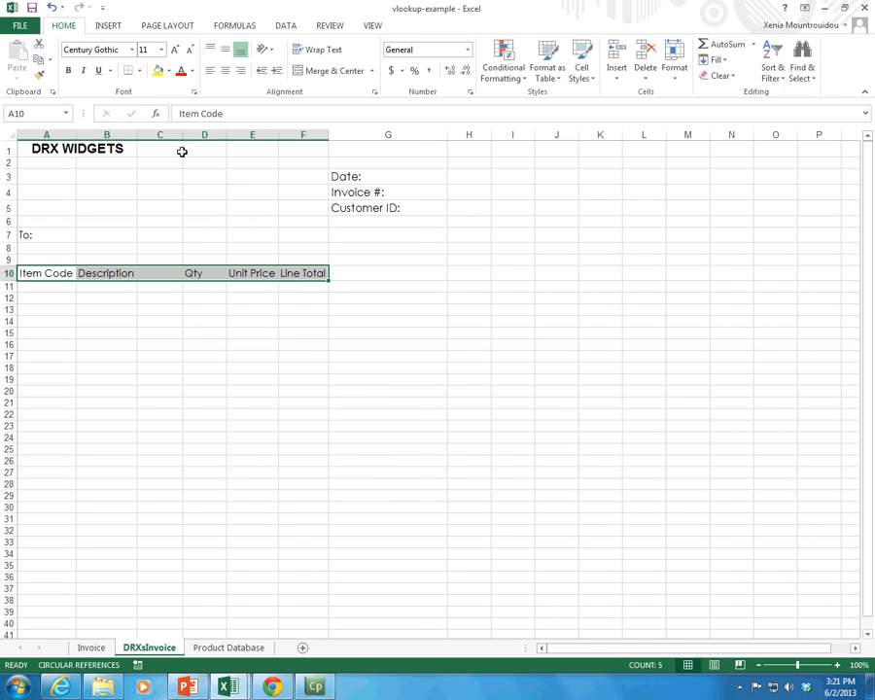
Step: Turn off the gridline display on the DRXsInvoice sheet
{"action": "left_click", "coordinate": [95, 319]}
{"action": "left_click", "coordinate": [301, 273]}
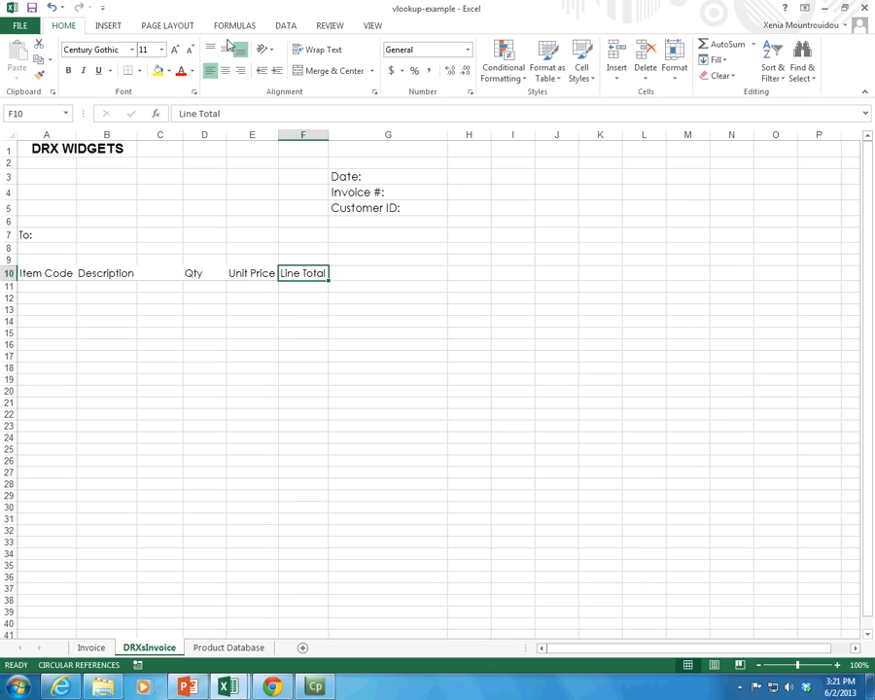
{"action": "left_click", "coordinate": [284, 26]}
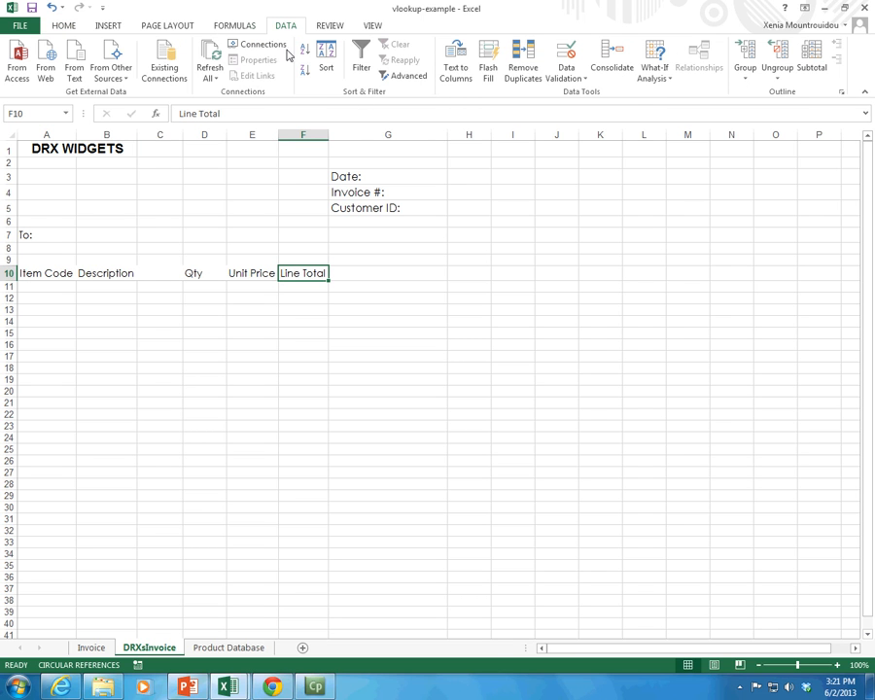
{"action": "left_click", "coordinate": [167, 26]}
{"action": "left_click", "coordinate": [445, 60]}
{"action": "left_click", "coordinate": [171, 285]}
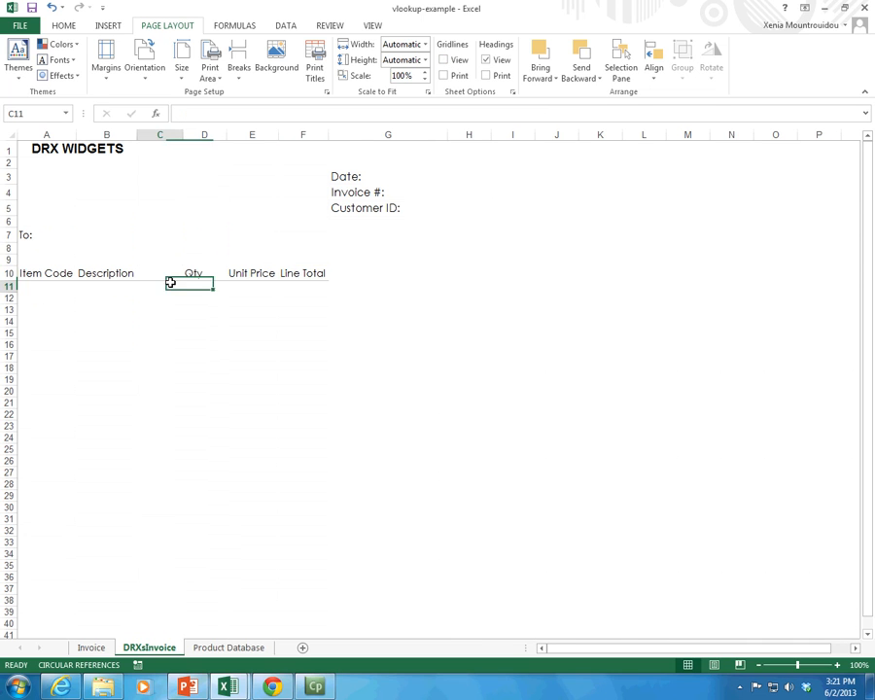
{"action": "left_click", "coordinate": [26, 273]}
{"action": "left_click_drag", "start_coordinate": [27, 272], "coordinate": [296, 508]}
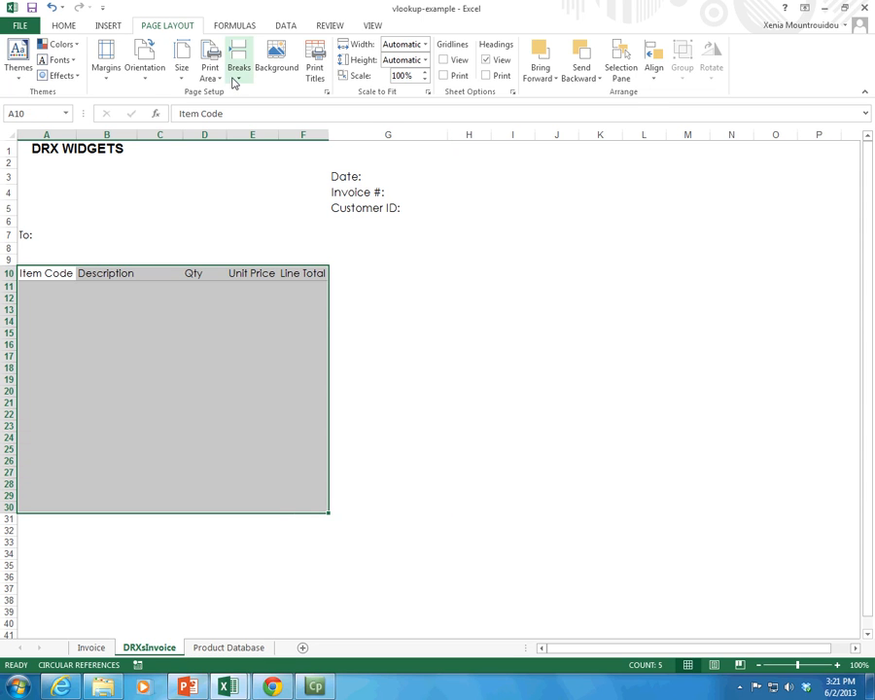
{"action": "left_click", "coordinate": [63, 26]}
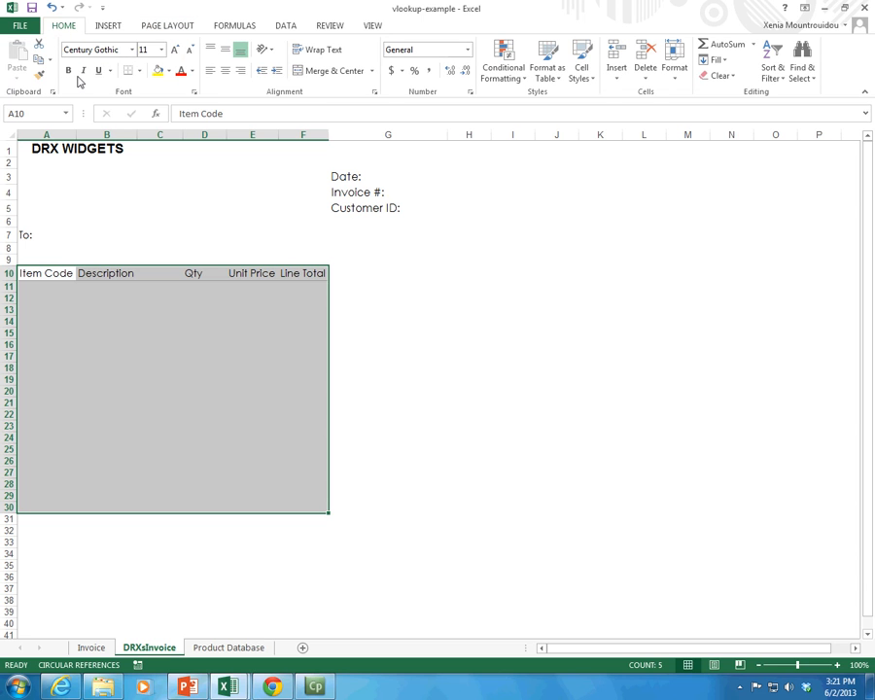
{"action": "left_click", "coordinate": [139, 70]}
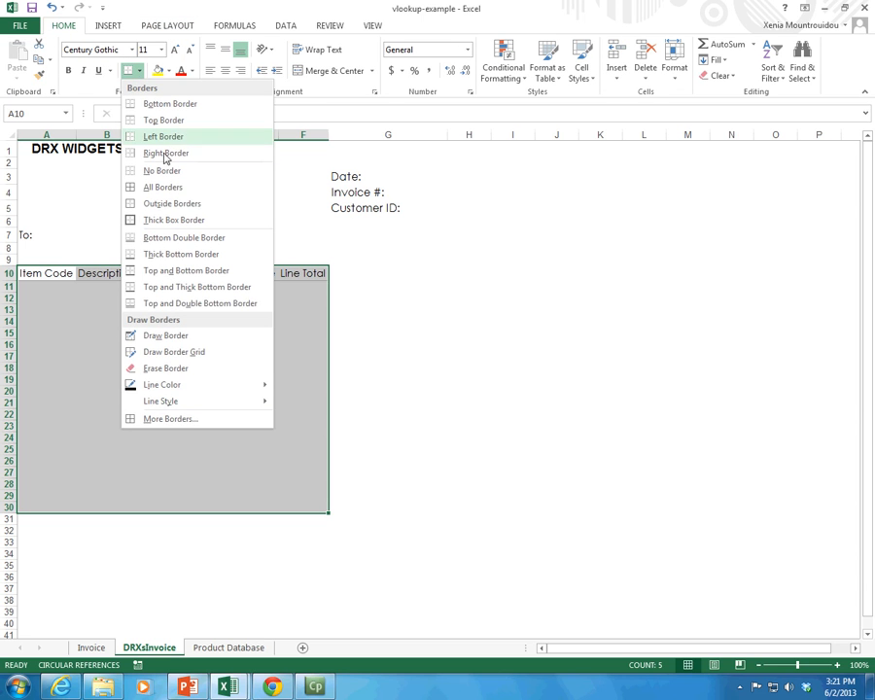
{"action": "left_click", "coordinate": [168, 419]}
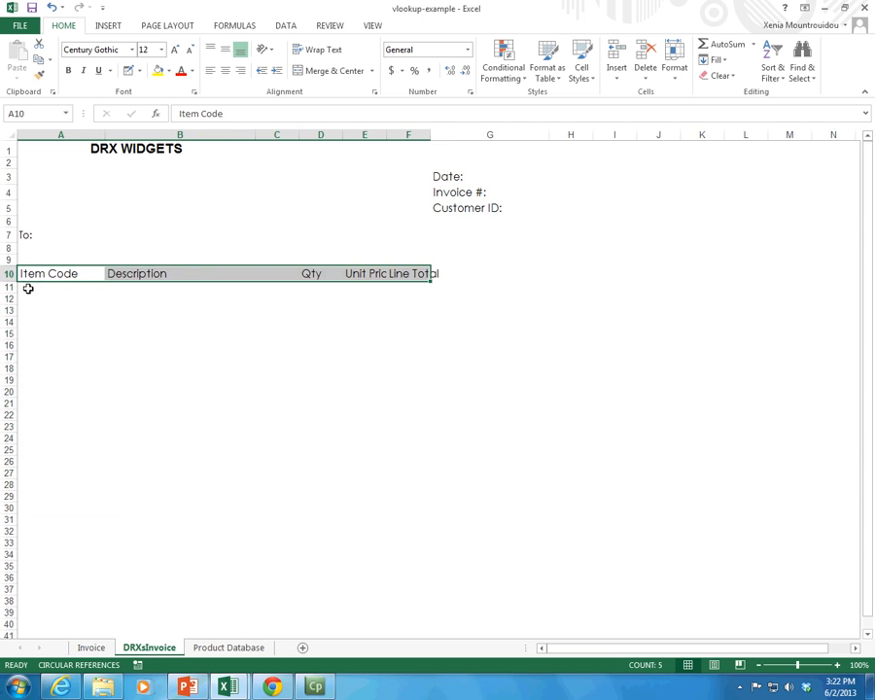
Step: Apply thicker solid gray borders to all outer and inner edges of the item table A10:F30
{"action": "left_click_drag", "start_coordinate": [27, 282], "coordinate": [405, 505]}
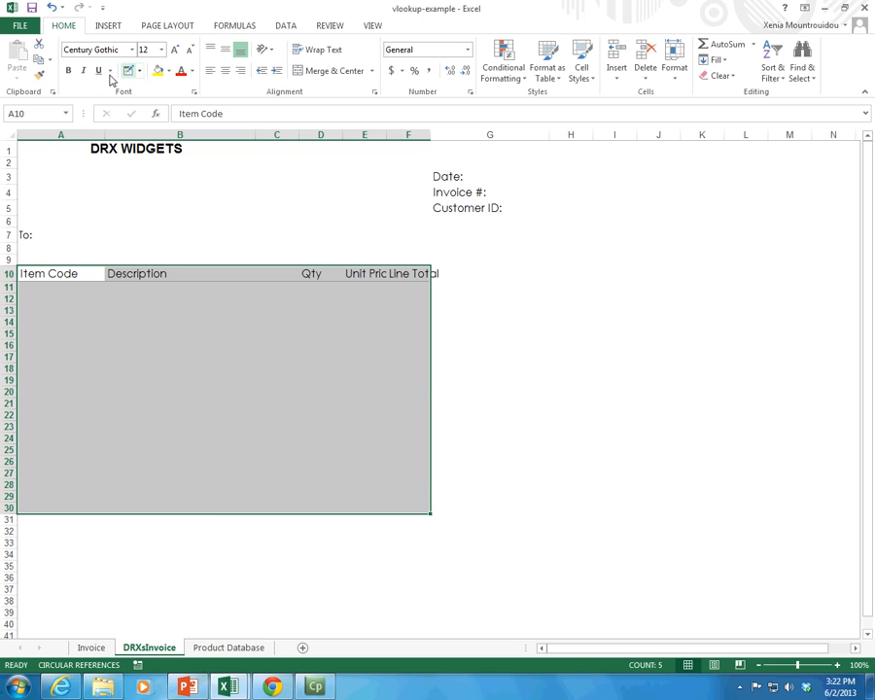
{"action": "left_click", "coordinate": [138, 72]}
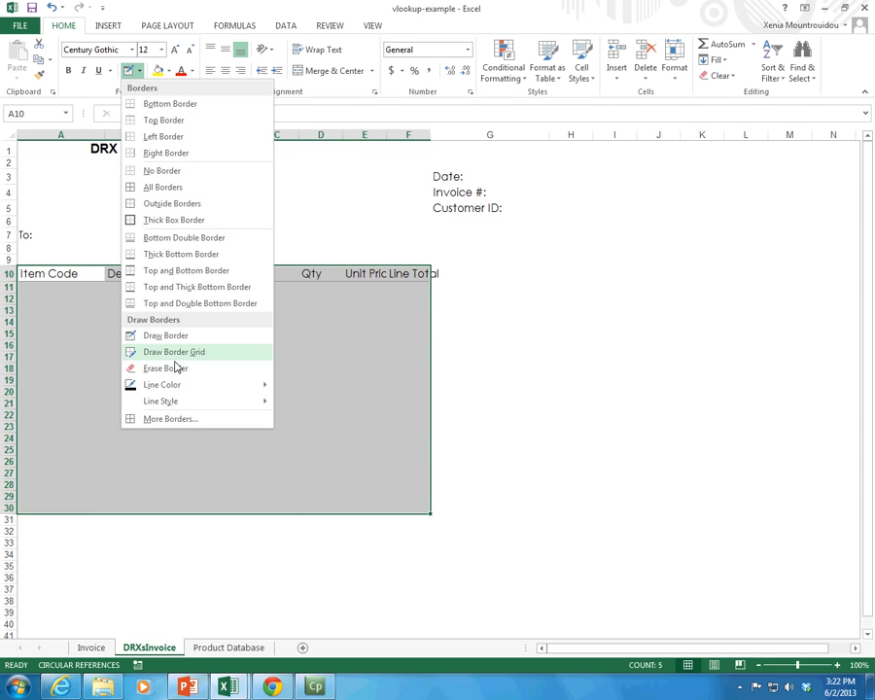
{"action": "left_click", "coordinate": [167, 420]}
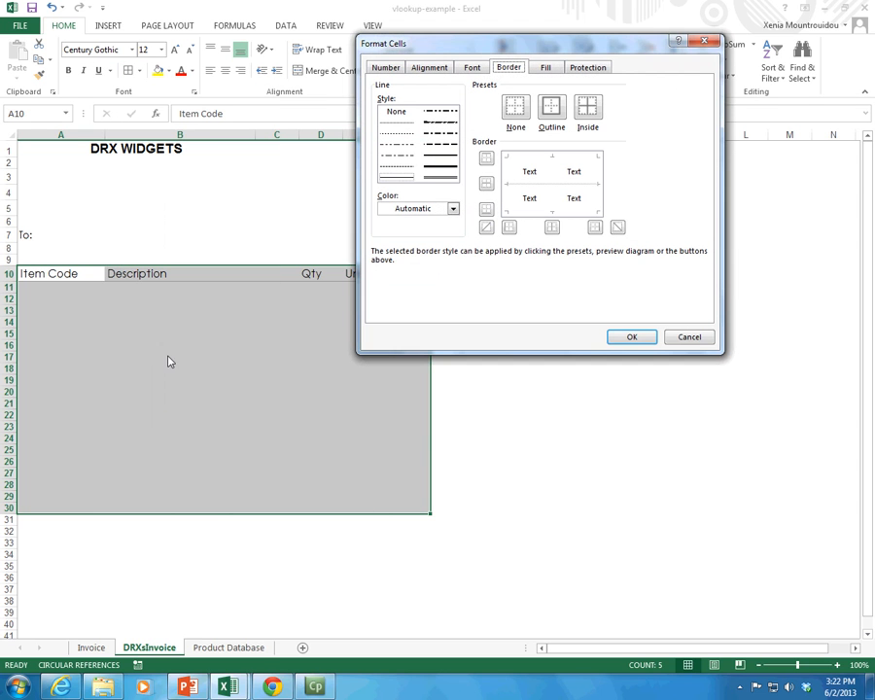
{"action": "left_click", "coordinate": [453, 210]}
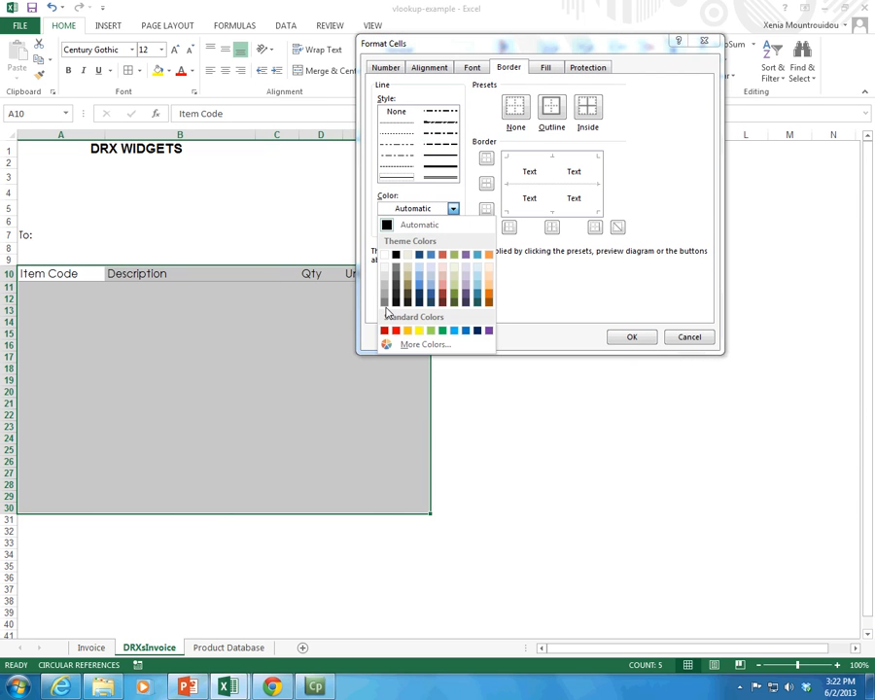
{"action": "left_click", "coordinate": [385, 302]}
{"action": "left_click", "coordinate": [433, 168]}
{"action": "left_click", "coordinate": [486, 158]}
{"action": "left_click", "coordinate": [486, 183]}
{"action": "left_click", "coordinate": [486, 209]}
{"action": "left_click", "coordinate": [508, 226]}
{"action": "left_click", "coordinate": [551, 228]}
{"action": "left_click", "coordinate": [593, 226]}
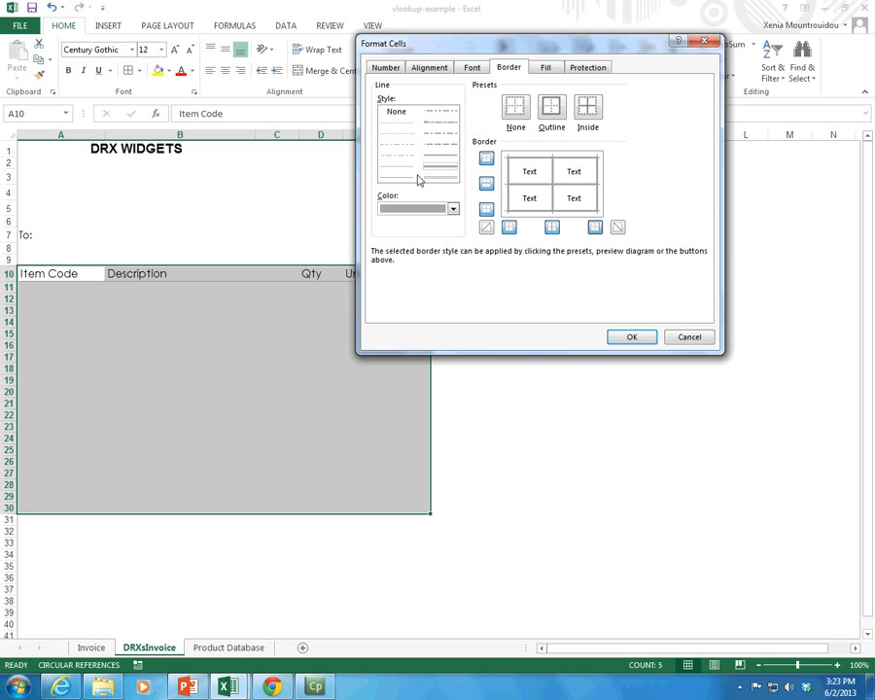
{"action": "left_click", "coordinate": [637, 337]}
Step: Autofit columns F and E to show the full Line Total and Unit Price headings
{"action": "left_click", "coordinate": [408, 341]}
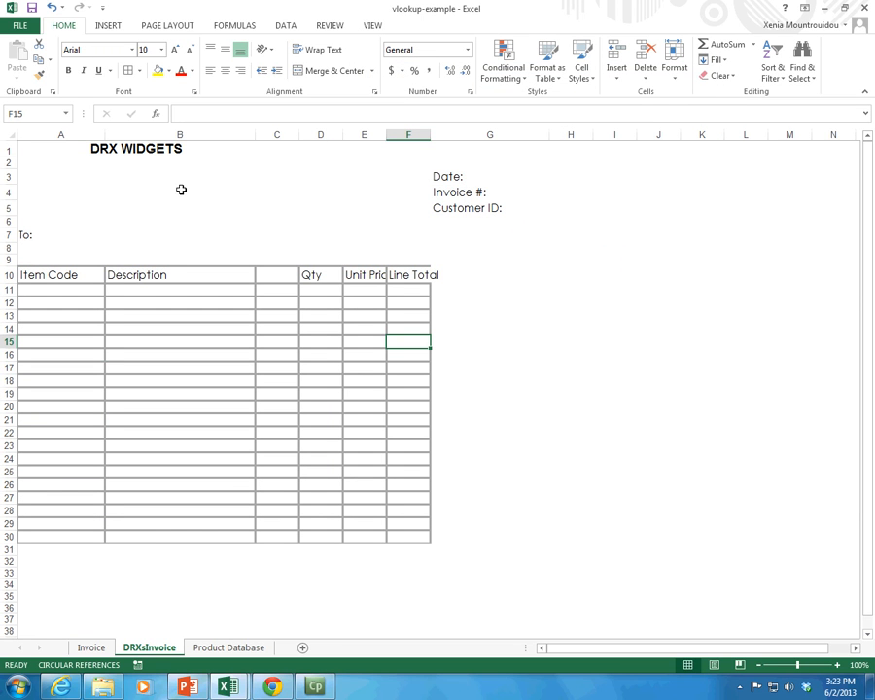
{"action": "double_click", "coordinate": [429, 134]}
{"action": "double_click", "coordinate": [387, 134]}
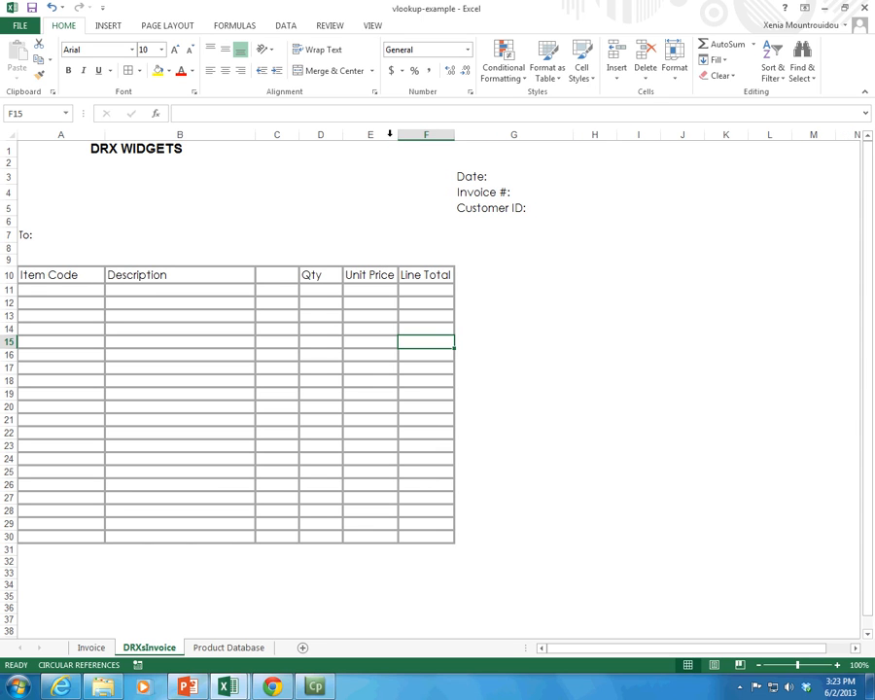
Step: Delete the empty cells C10:C30, shifting the remaining cells left, and autofit column D to the Unit Price heading
{"action": "left_click", "coordinate": [280, 275]}
{"action": "left_click_drag", "start_coordinate": [277, 314], "coordinate": [280, 536]}
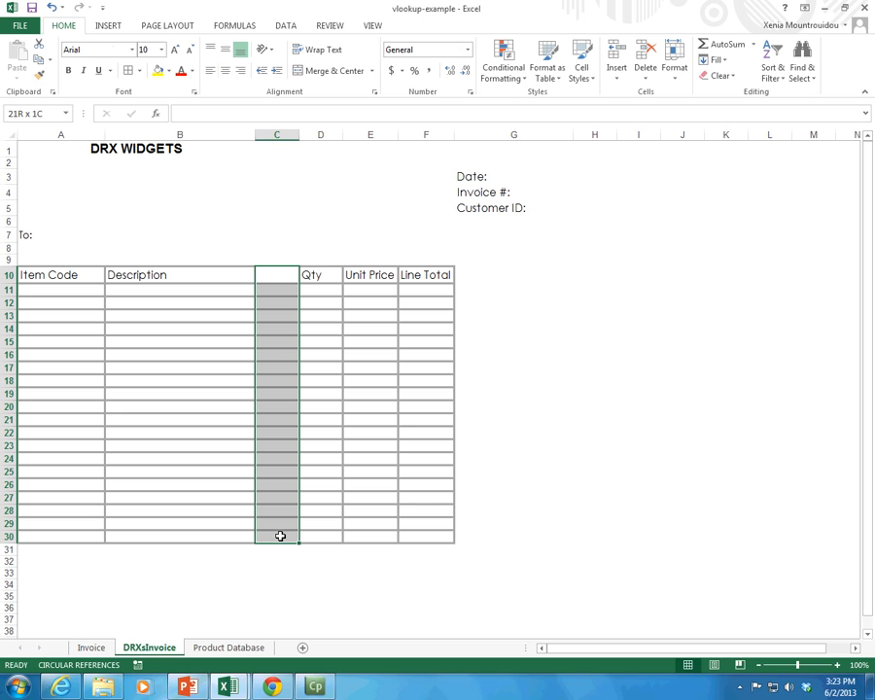
{"action": "right_click", "coordinate": [278, 349]}
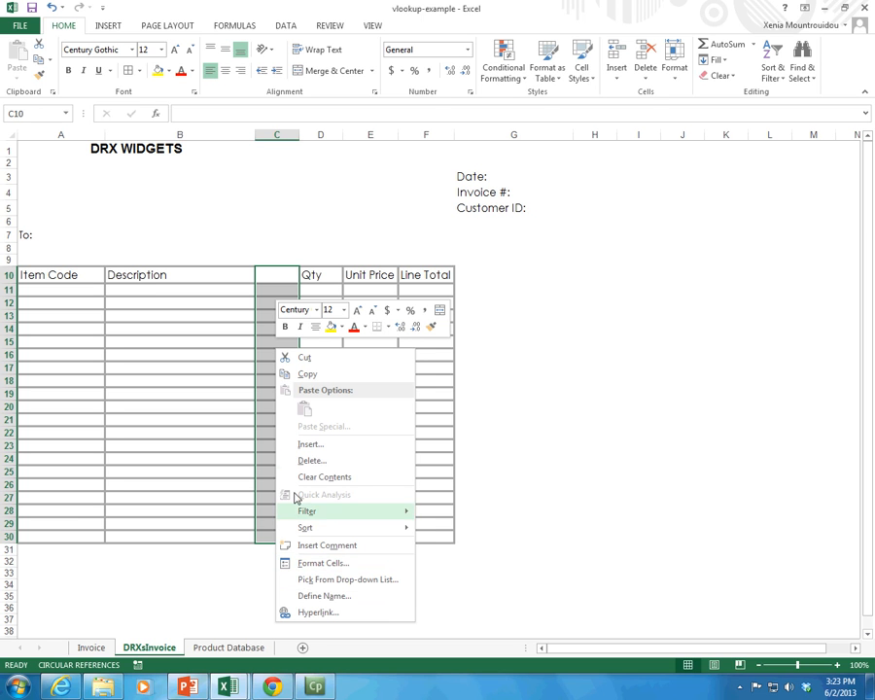
{"action": "left_click", "coordinate": [311, 461]}
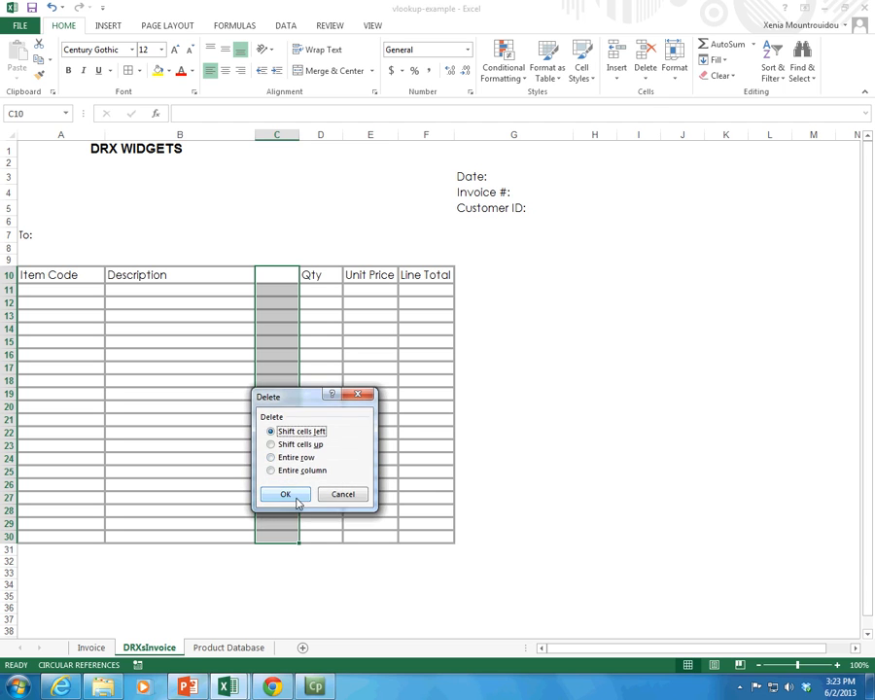
{"action": "left_click", "coordinate": [286, 495]}
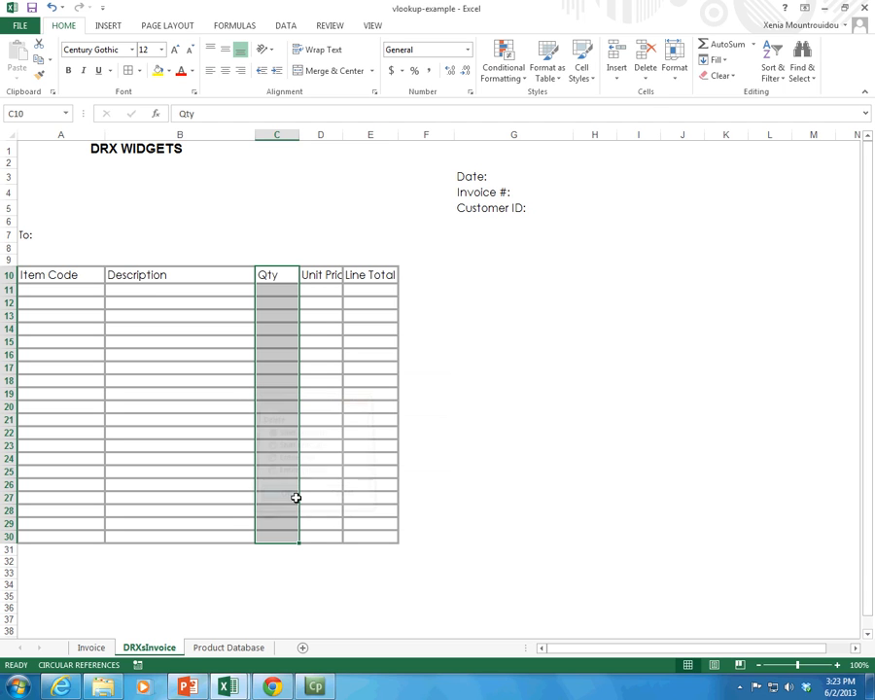
{"action": "double_click", "coordinate": [343, 135]}
{"action": "left_click", "coordinate": [412, 394]}
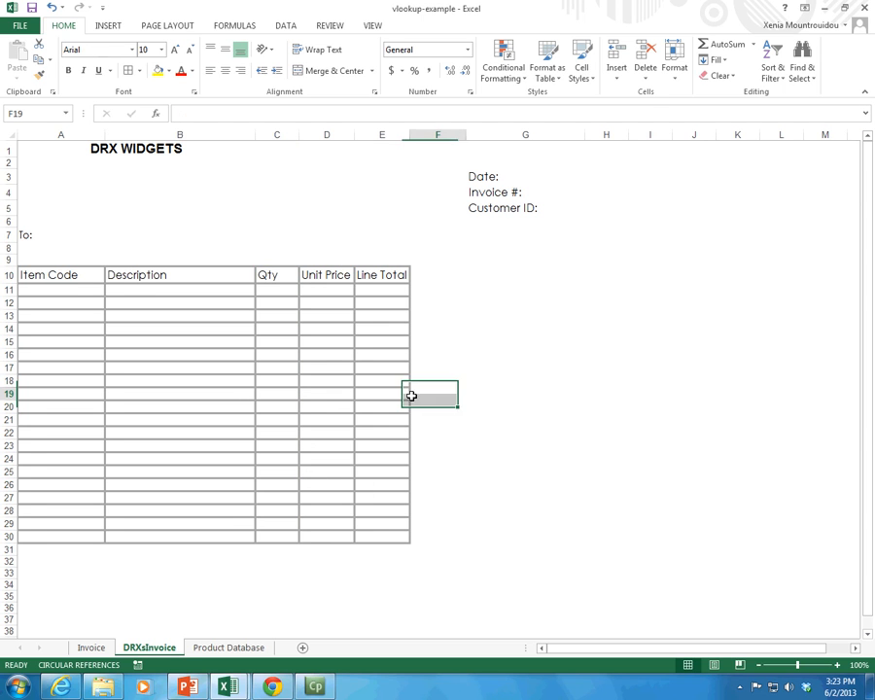
Step: Enter the labels Sutotal, Taxes and Total in cells D31, D32 and D33 below the item table
{"action": "left_click", "coordinate": [321, 547]}
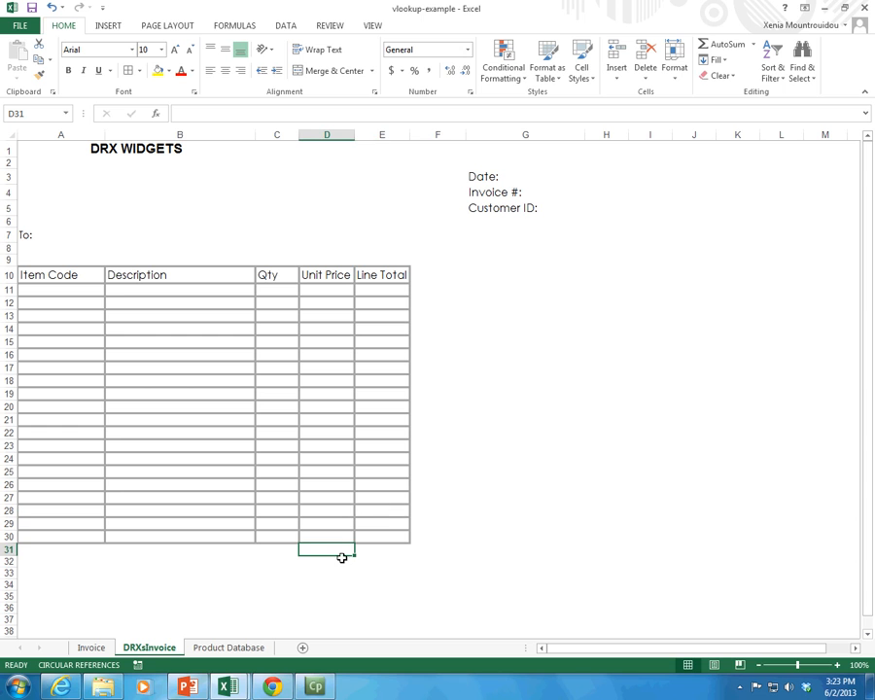
{"action": "type", "text": "Sutotal"}
{"action": "key", "text": "Return"}
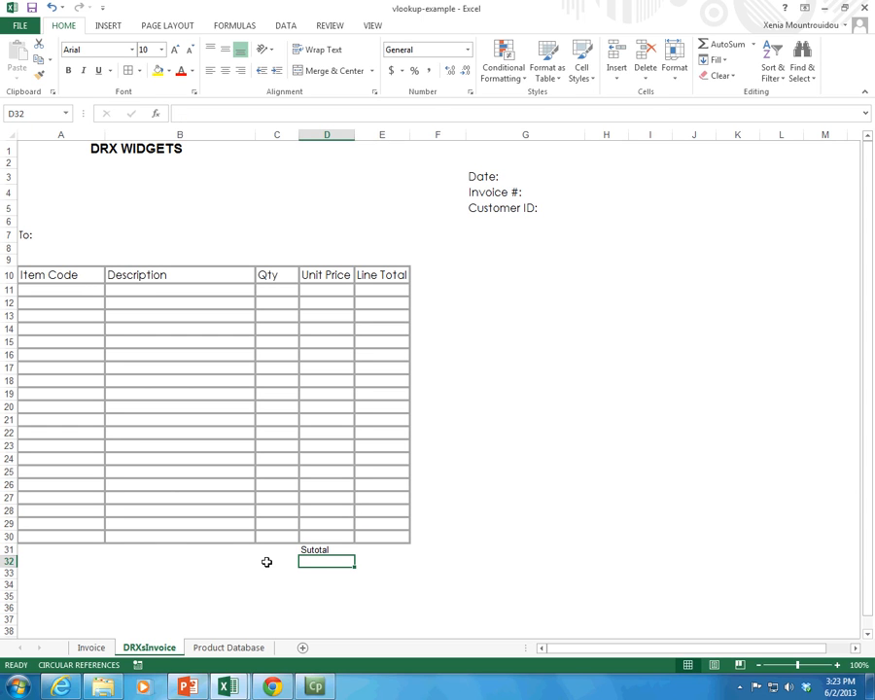
{"action": "type", "text": "Taxe"}
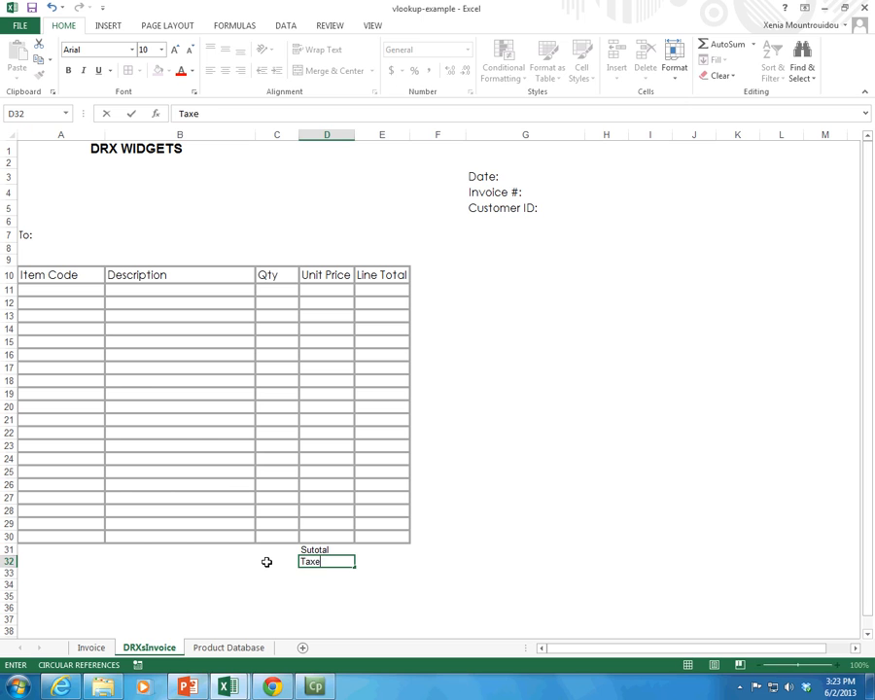
{"action": "type", "text": "s"}
{"action": "key", "text": "Return"}
{"action": "type", "text": "Total"}
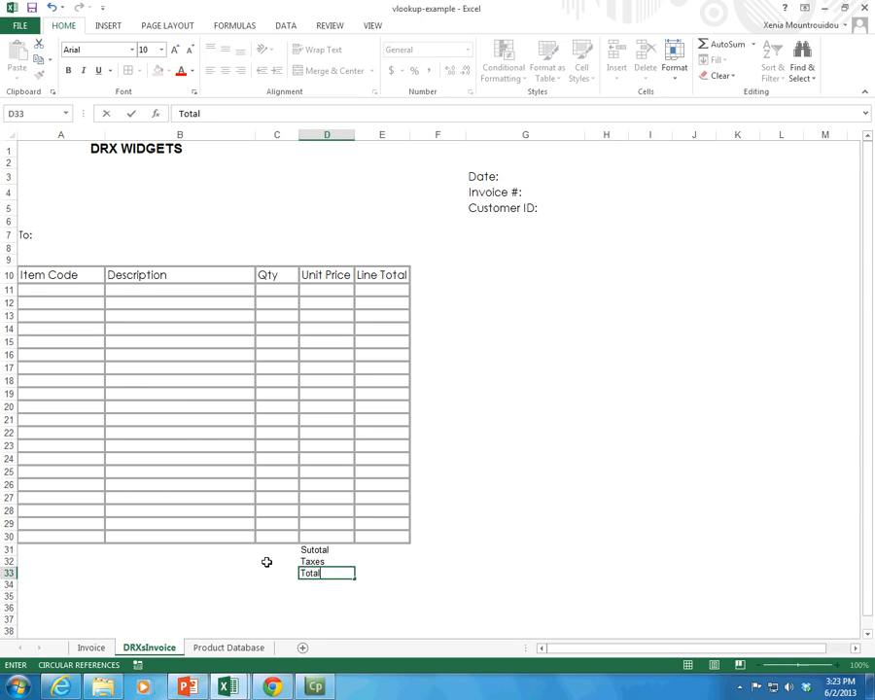
{"action": "key", "text": "Return"}
Step: Fill the Line Total column E10:E30 and the subtotal and total cells E31 and E33 with light purple
{"action": "left_click_drag", "start_coordinate": [381, 276], "coordinate": [397, 530]}
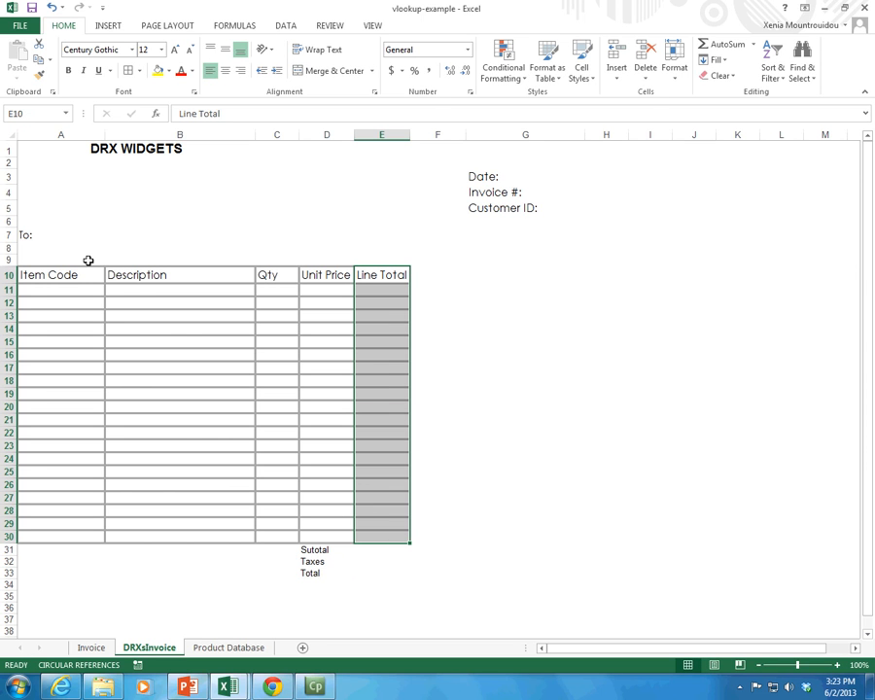
{"action": "left_click", "coordinate": [139, 70]}
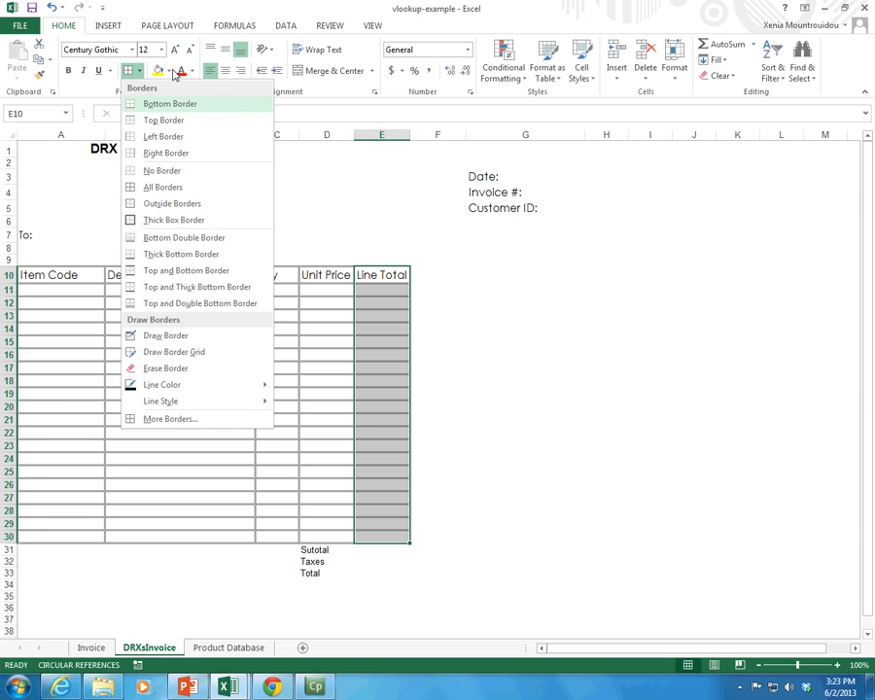
{"action": "left_click", "coordinate": [171, 71]}
{"action": "left_click", "coordinate": [240, 115]}
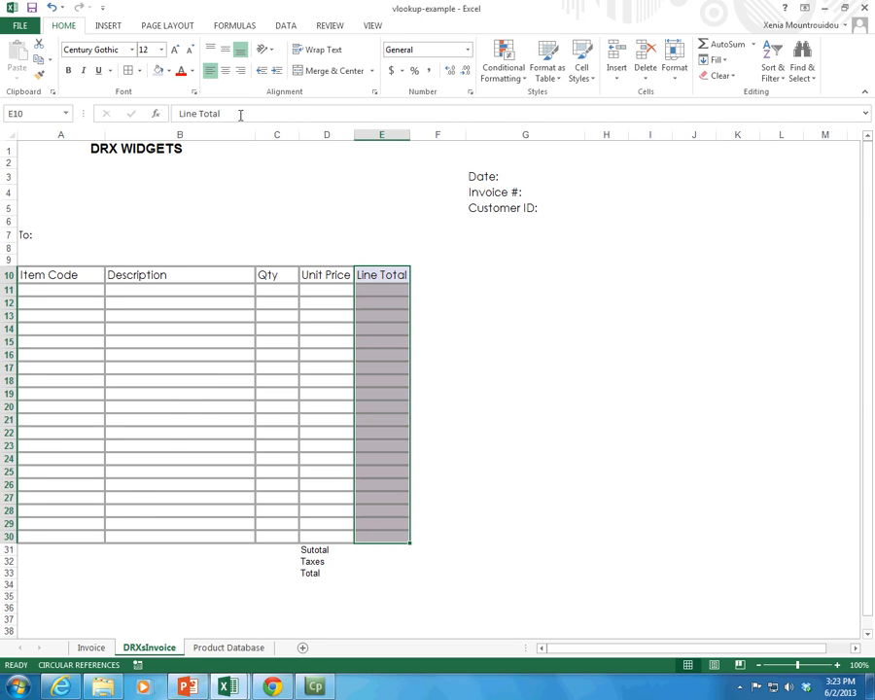
{"action": "left_click", "coordinate": [368, 550]}
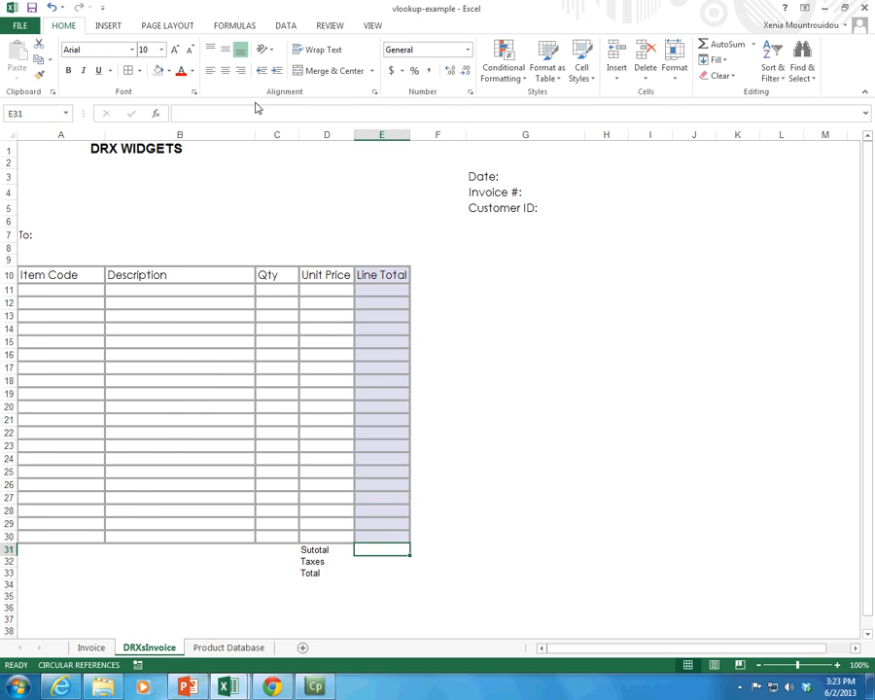
{"action": "left_click", "coordinate": [159, 71]}
{"action": "left_click", "coordinate": [379, 571]}
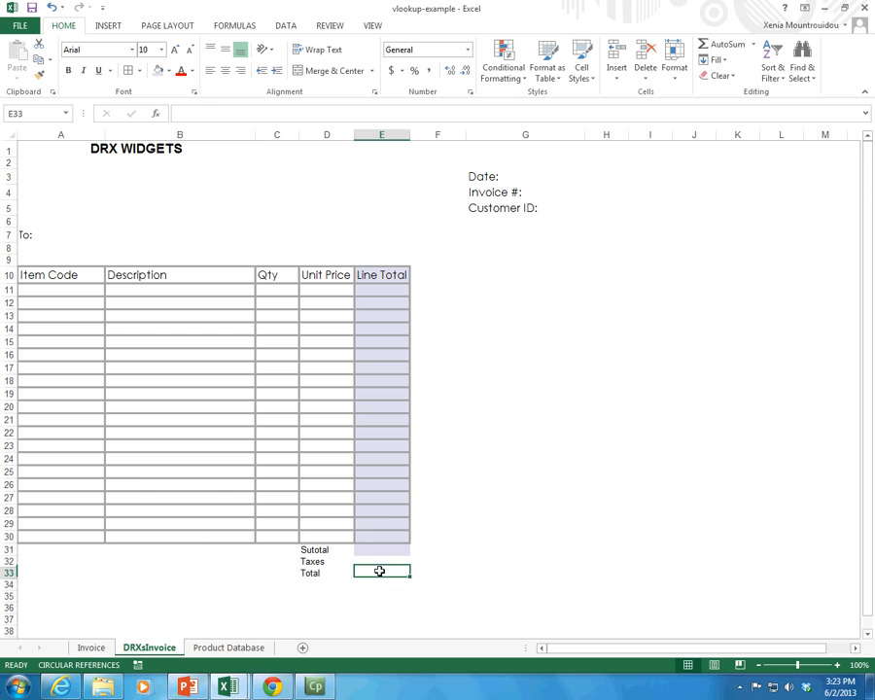
{"action": "left_click", "coordinate": [159, 71]}
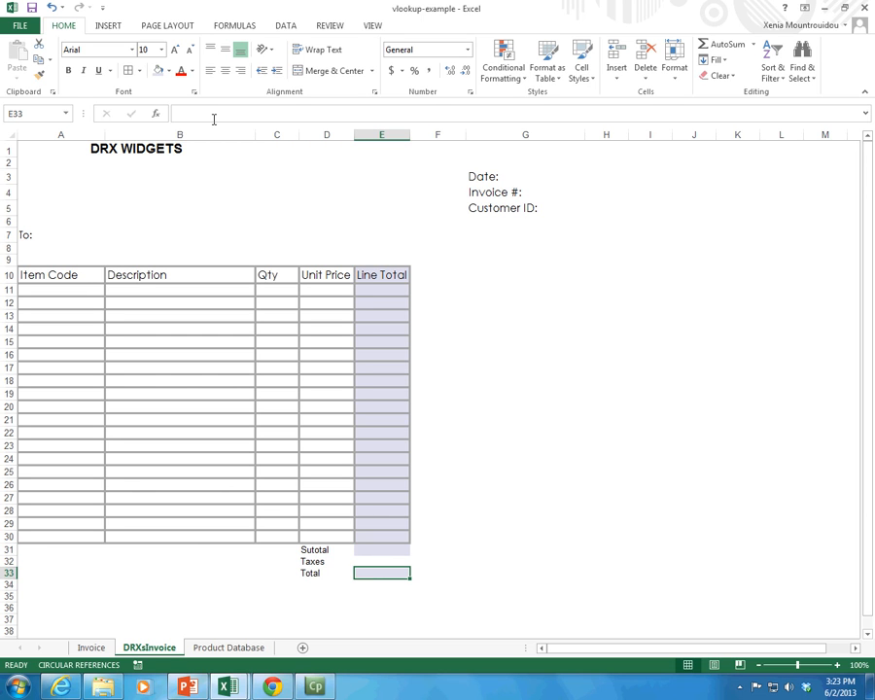
Step: Make the three summary labels in D31:D33 bold
{"action": "left_click", "coordinate": [330, 560]}
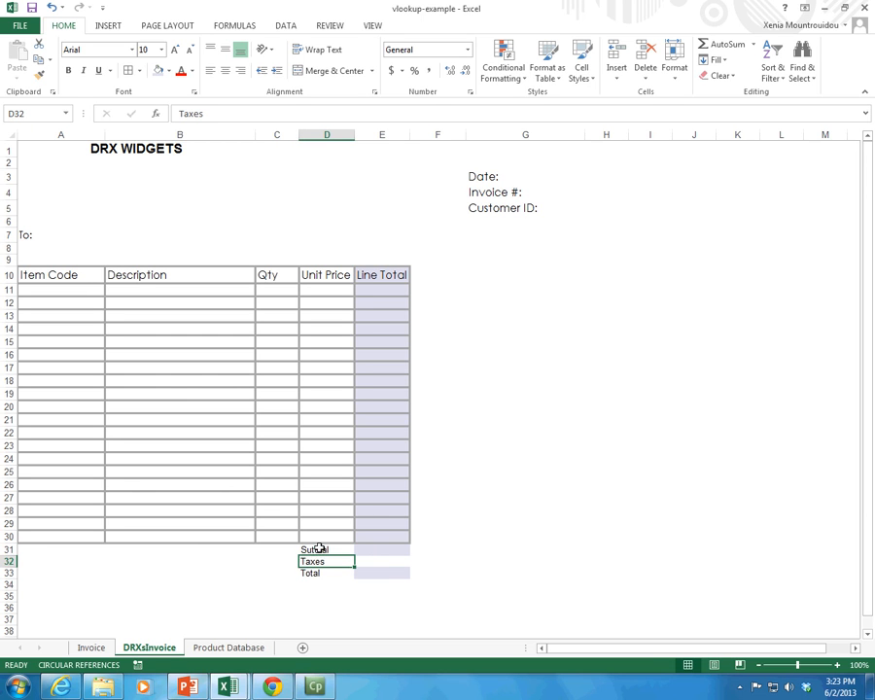
{"action": "left_click_drag", "start_coordinate": [303, 544], "coordinate": [319, 574]}
{"action": "left_click", "coordinate": [346, 560]}
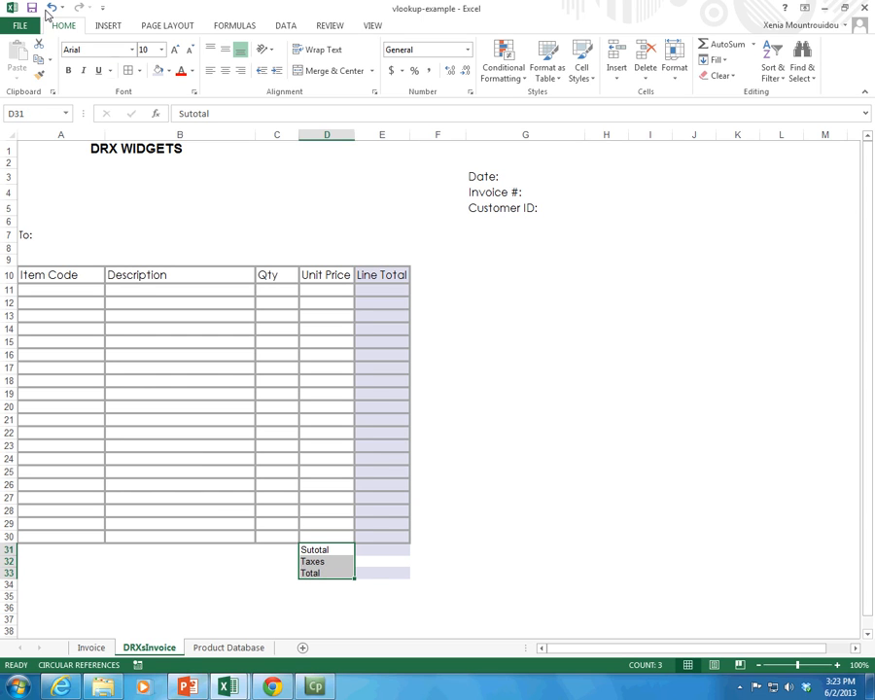
{"action": "left_click", "coordinate": [68, 70]}
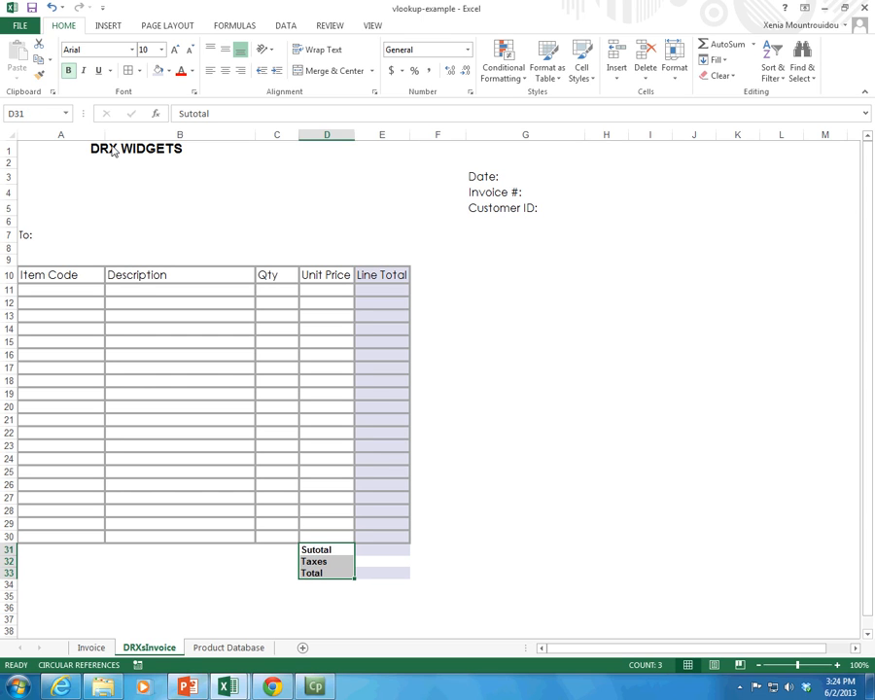
{"action": "left_click", "coordinate": [338, 550]}
Step: Apply the Accounting number format to the subtotal cell E31 and the total cell E33
{"action": "left_click", "coordinate": [379, 552]}
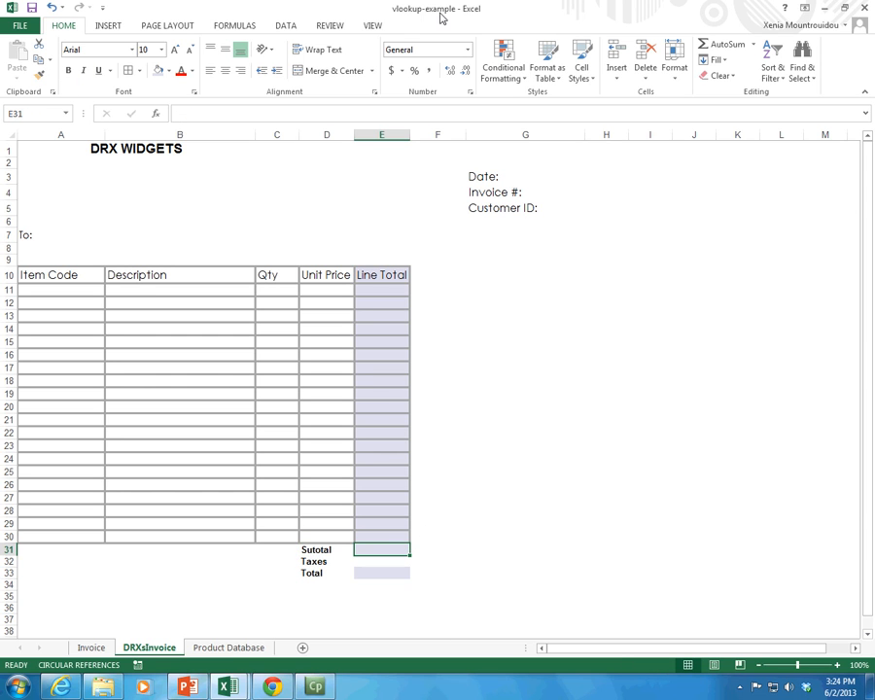
{"action": "left_click", "coordinate": [391, 71]}
{"action": "left_click", "coordinate": [382, 573]}
{"action": "left_click", "coordinate": [391, 71]}
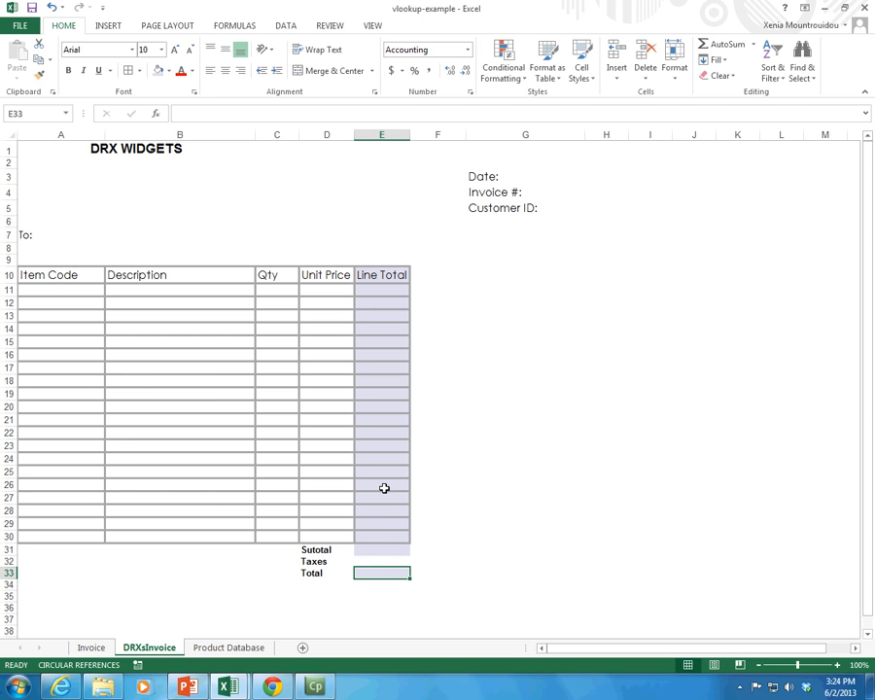
{"action": "left_click", "coordinate": [378, 562]}
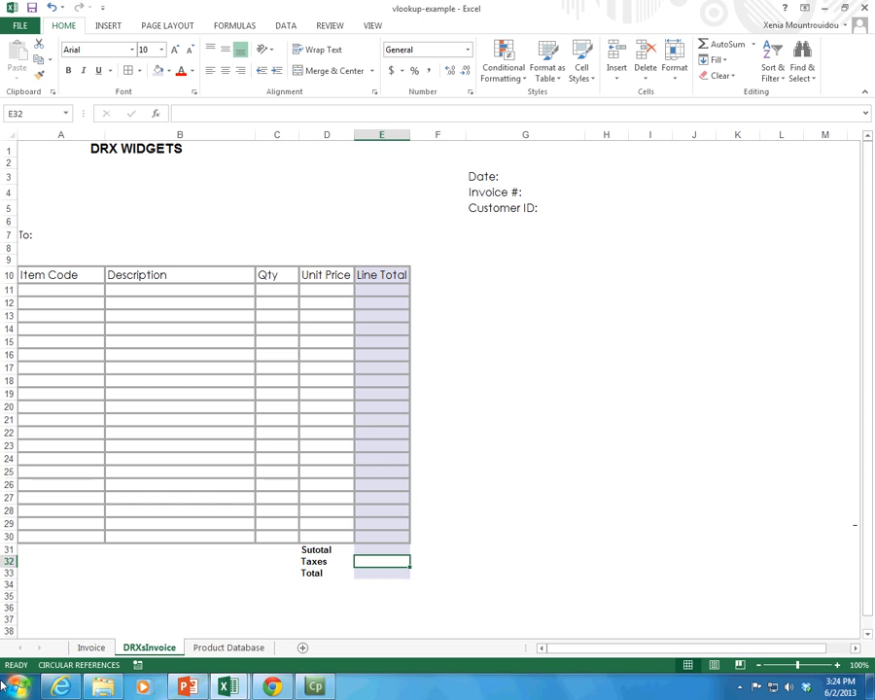
Step: Check the totals layout on the Invoice sheet and add a bottom border under A31:E33 on the DRXsInvoice sheet
{"action": "left_click", "coordinate": [76, 647]}
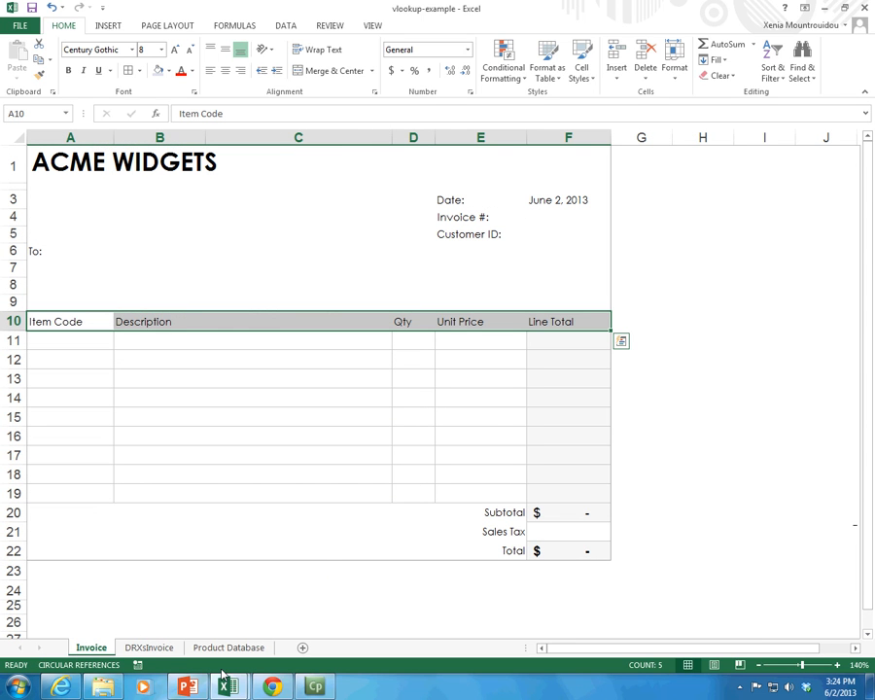
{"action": "left_click", "coordinate": [152, 649]}
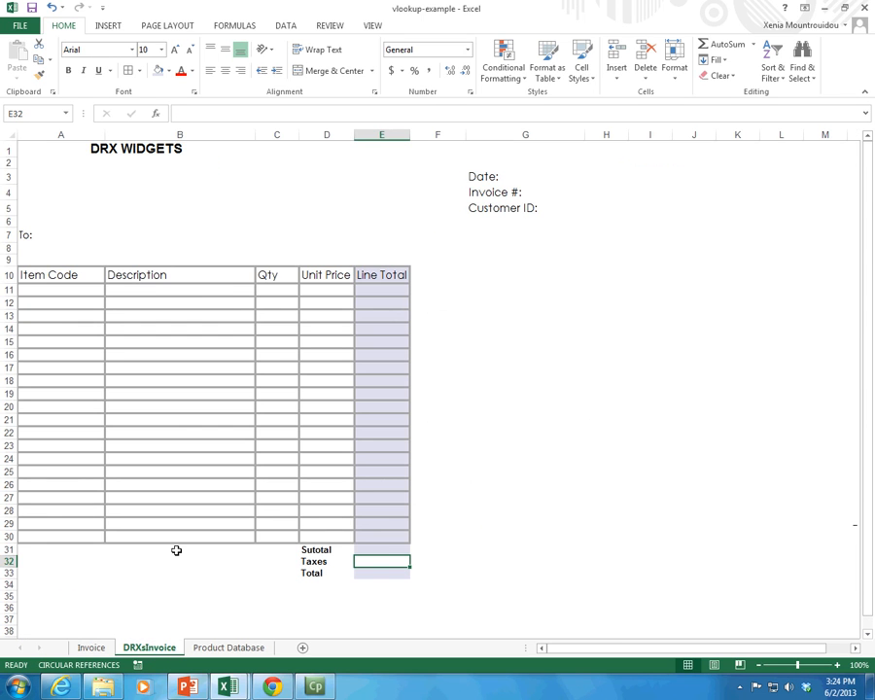
{"action": "left_click_drag", "start_coordinate": [52, 278], "coordinate": [365, 578]}
{"action": "left_click", "coordinate": [367, 569]}
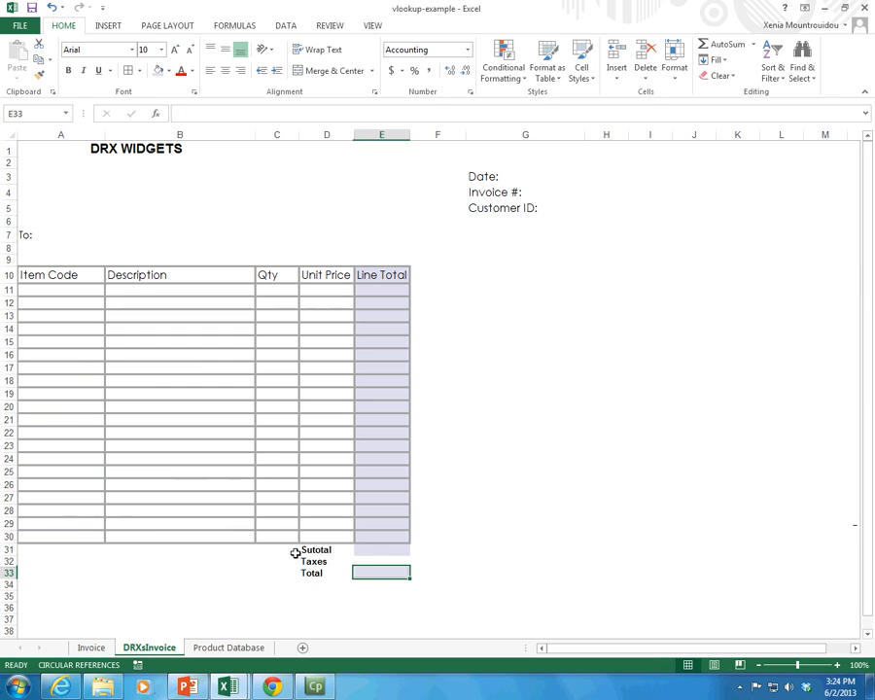
{"action": "left_click_drag", "start_coordinate": [44, 549], "coordinate": [368, 574]}
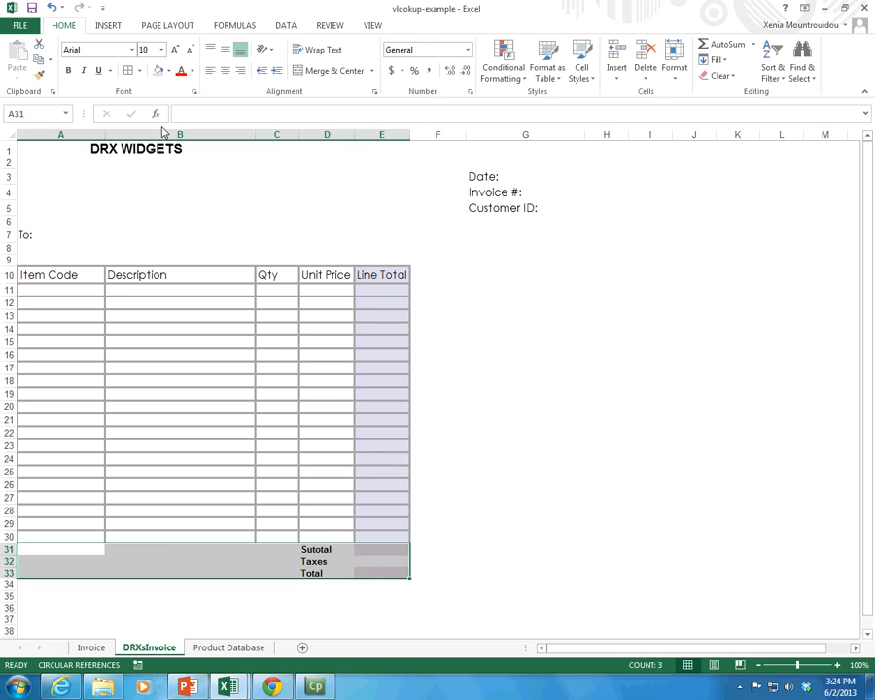
{"action": "left_click", "coordinate": [139, 70]}
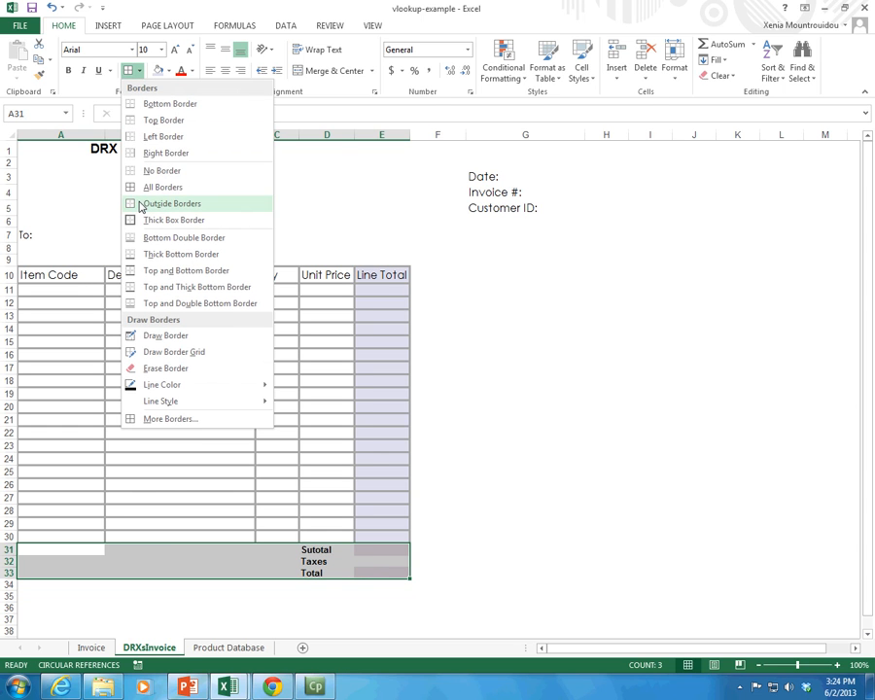
{"action": "left_click", "coordinate": [169, 104]}
{"action": "left_click", "coordinate": [304, 574]}
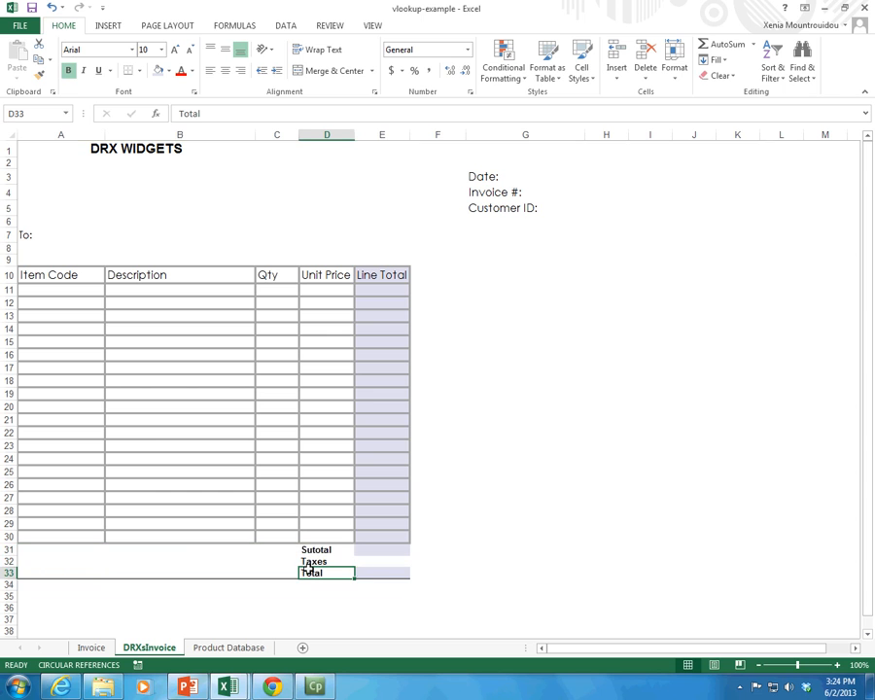
Step: Apply thicker solid gray left, inner vertical, right and bottom borders to the summary cells D31:E33
{"action": "left_click_drag", "start_coordinate": [314, 552], "coordinate": [387, 571]}
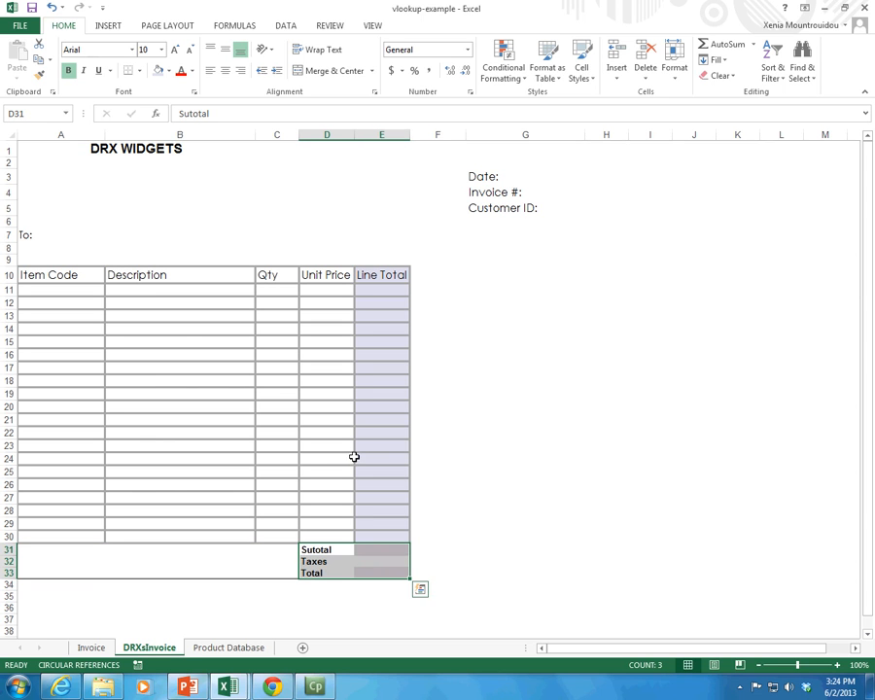
{"action": "left_click", "coordinate": [139, 71]}
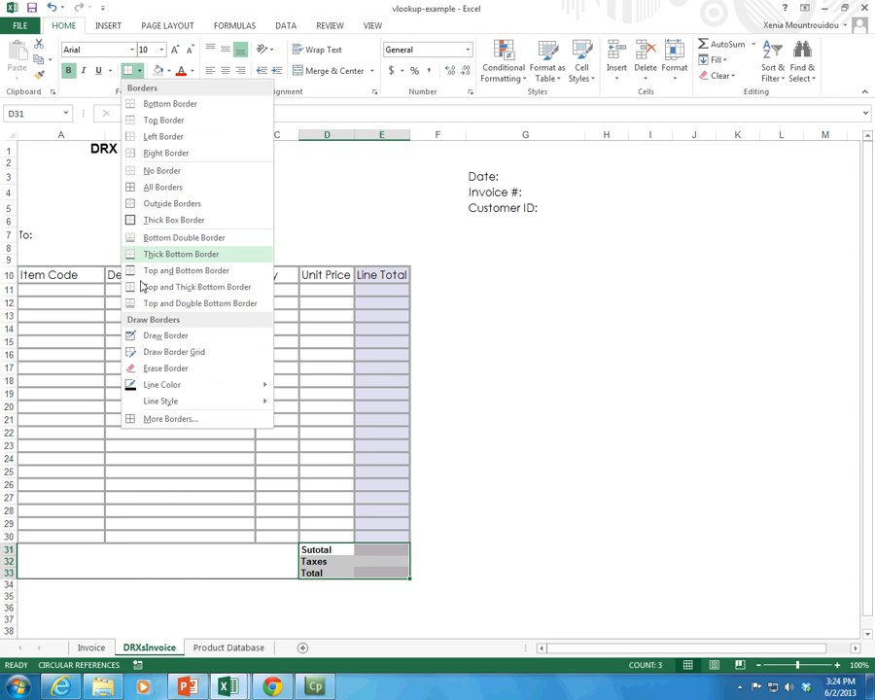
{"action": "left_click", "coordinate": [171, 419]}
{"action": "left_click", "coordinate": [446, 163]}
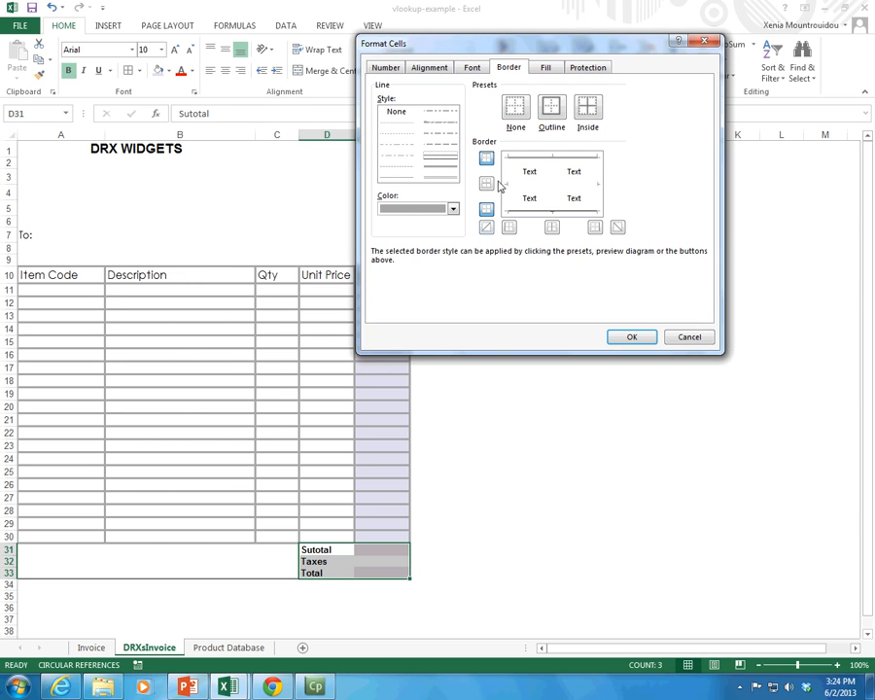
{"action": "left_click", "coordinate": [509, 226]}
{"action": "left_click", "coordinate": [551, 227]}
{"action": "left_click", "coordinate": [596, 228]}
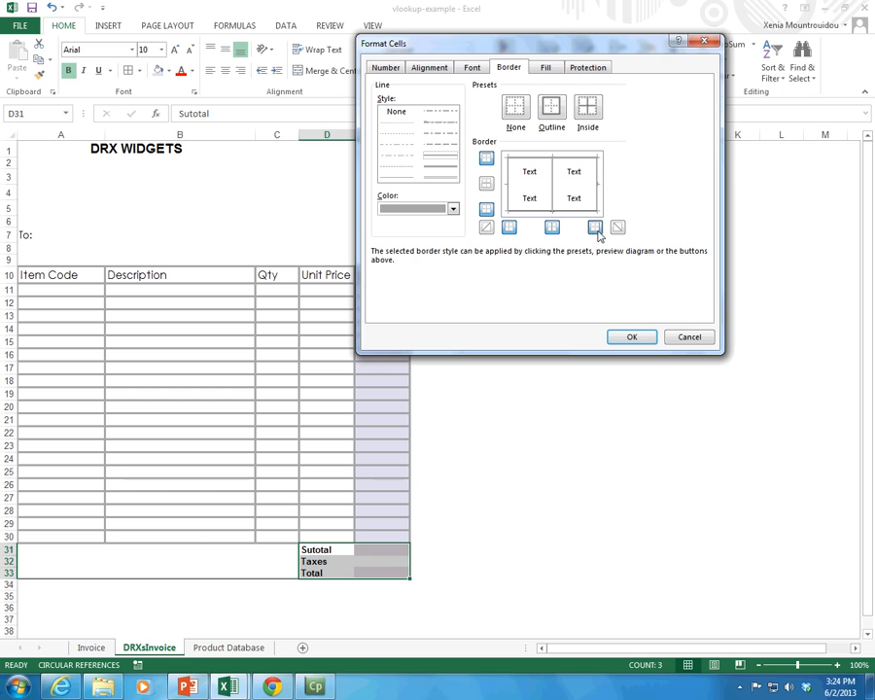
{"action": "left_click", "coordinate": [485, 210]}
{"action": "left_click", "coordinate": [632, 336]}
{"action": "left_click", "coordinate": [416, 550]}
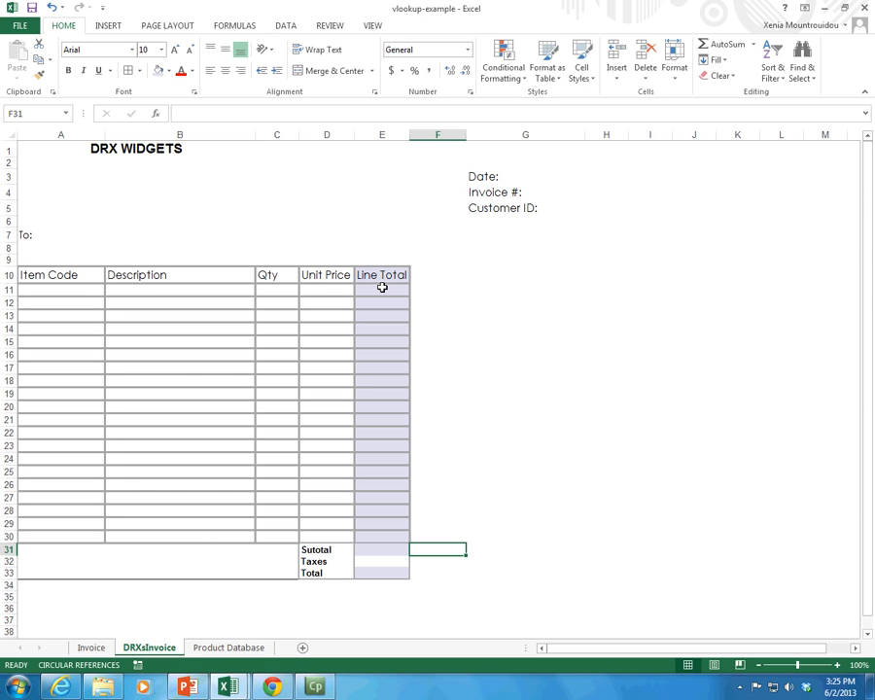
Step: Find the TODAY function and insert it in cell H3 beside the Date label
{"action": "left_click", "coordinate": [521, 177]}
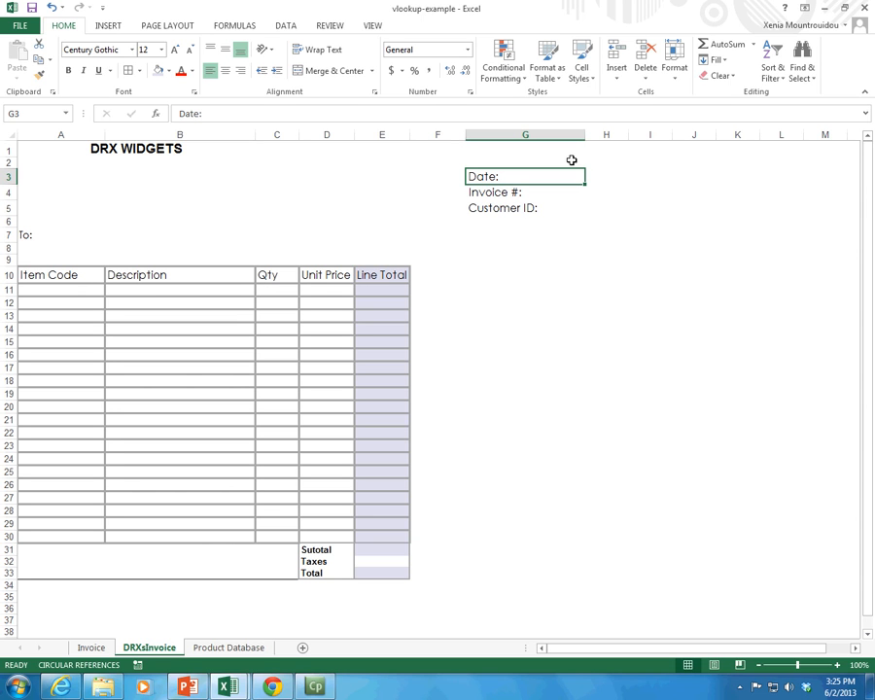
{"action": "left_click", "coordinate": [604, 175]}
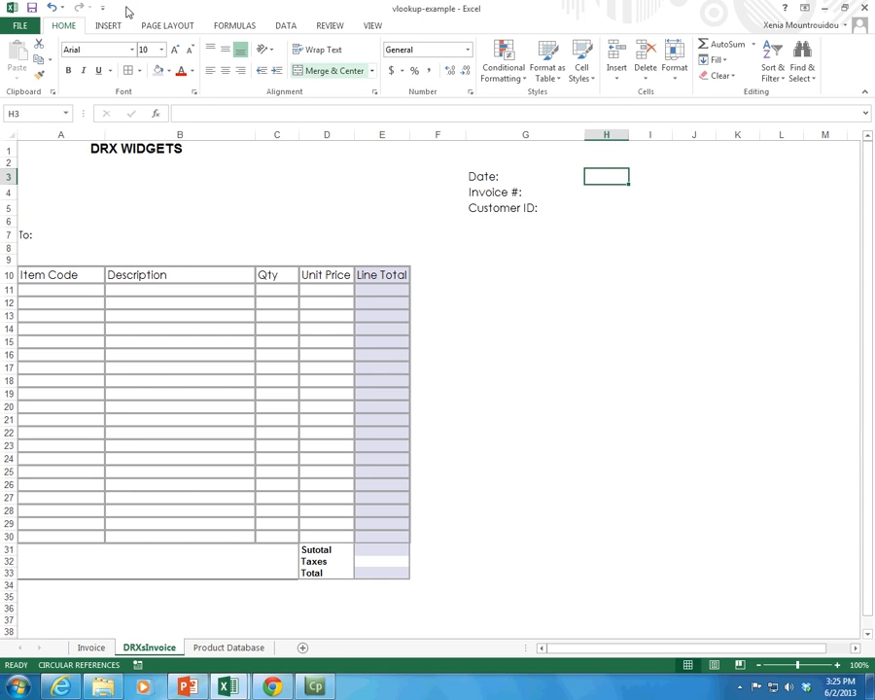
{"action": "left_click", "coordinate": [235, 26]}
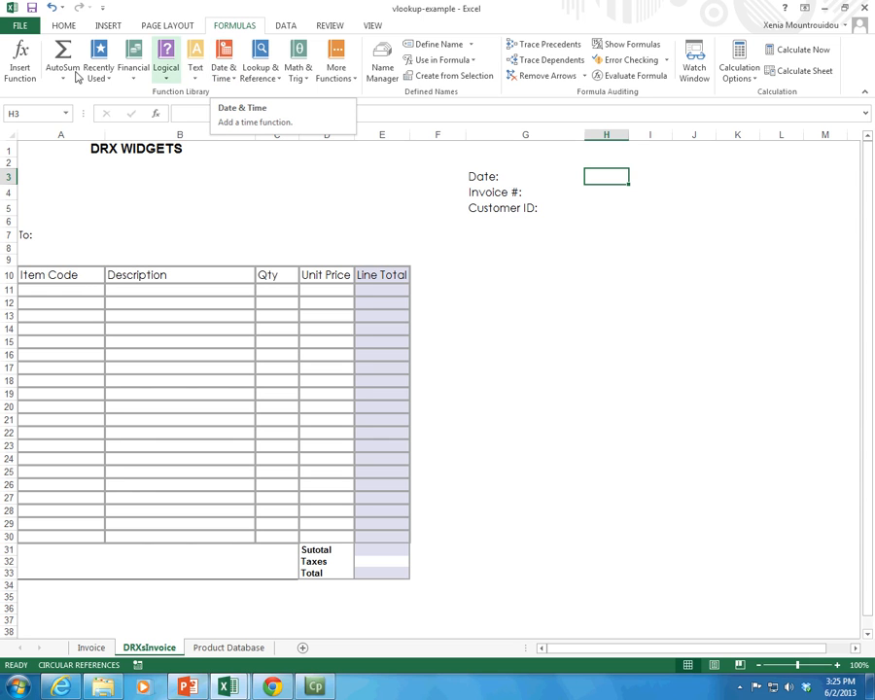
{"action": "left_click", "coordinate": [16, 64]}
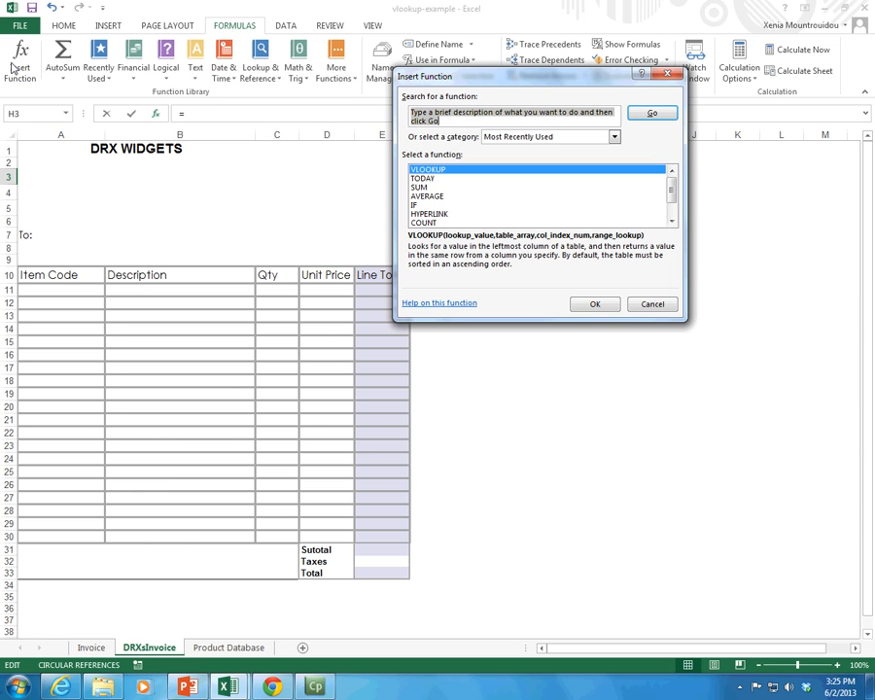
{"action": "type", "text": "today"}
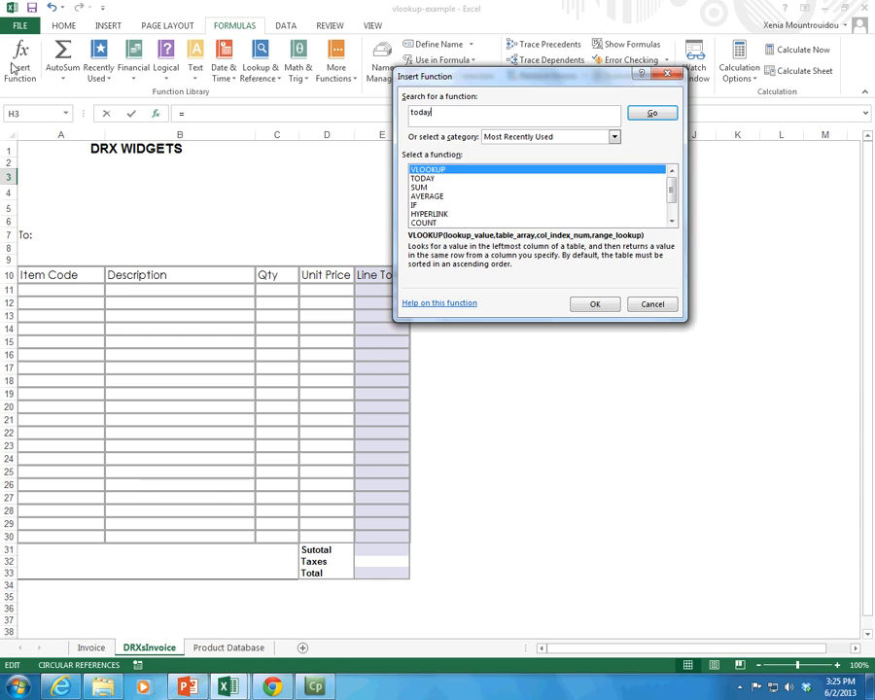
{"action": "key", "text": "Return"}
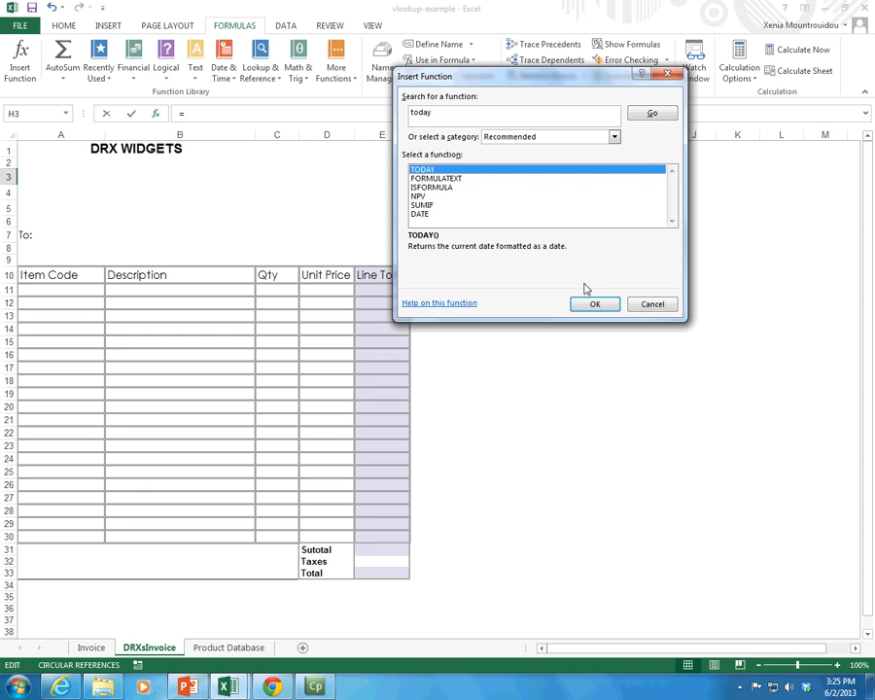
{"action": "key", "text": "Return"}
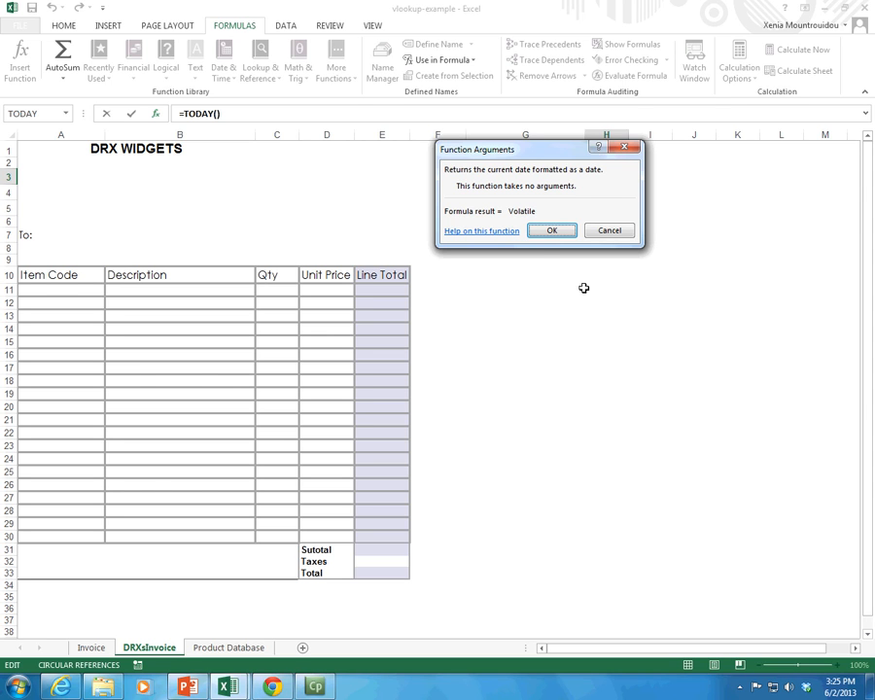
{"action": "left_click", "coordinate": [564, 231]}
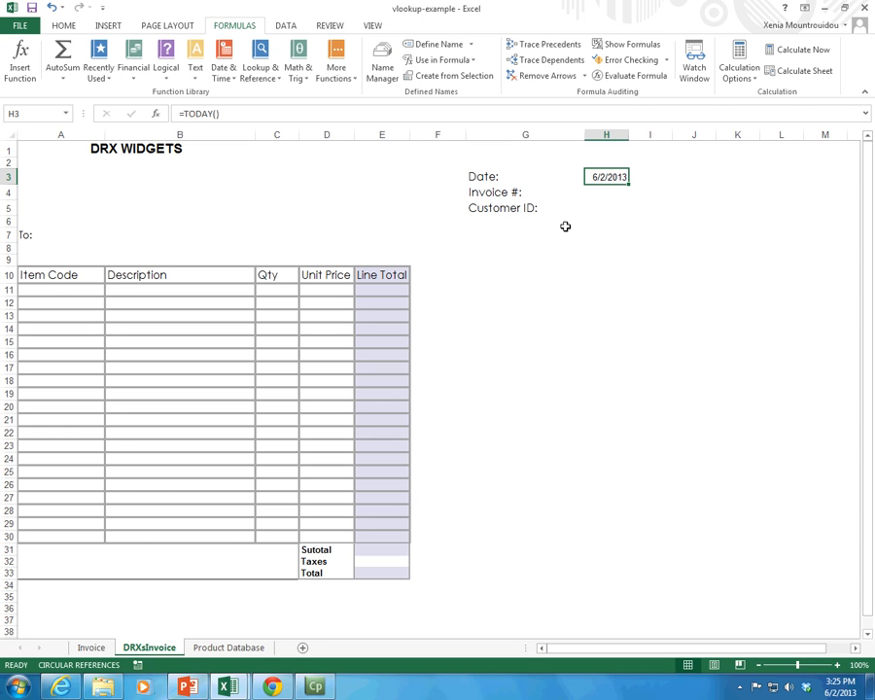
Step: Set the font of the date cell H3 to Calibri, size 12
{"action": "left_click", "coordinate": [49, 22]}
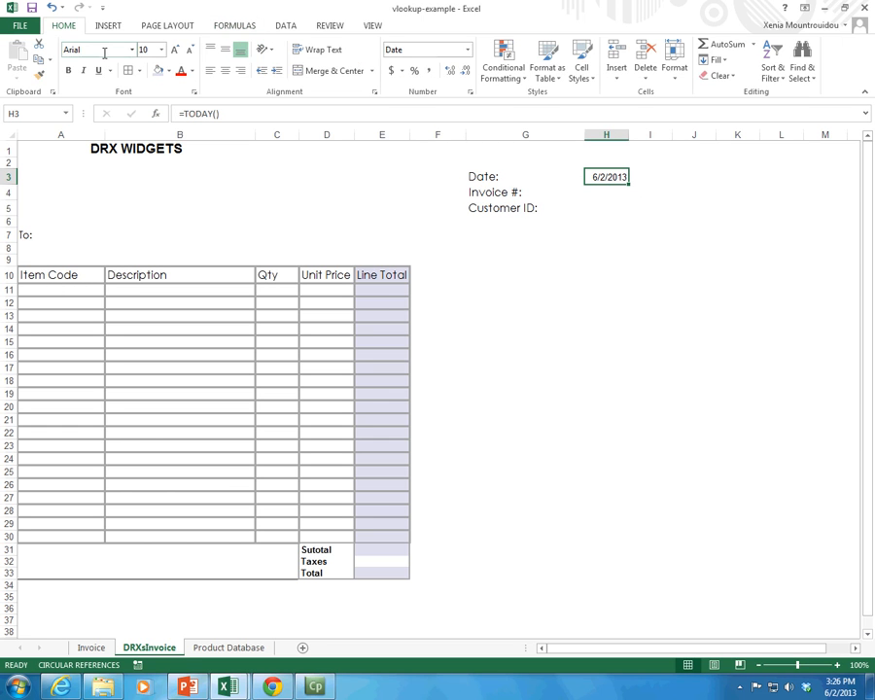
{"action": "left_click", "coordinate": [130, 49]}
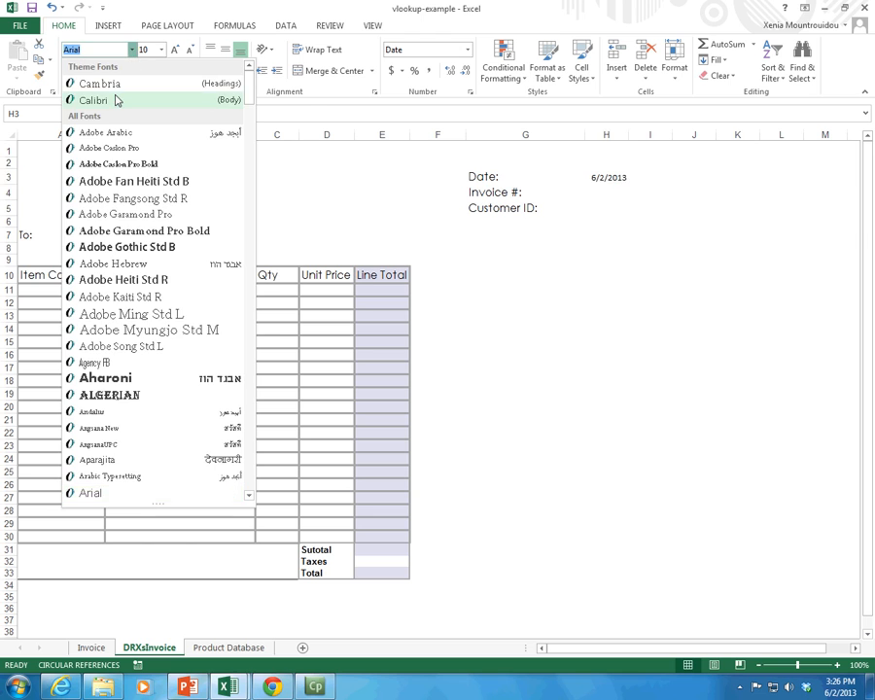
{"action": "left_click", "coordinate": [131, 96]}
{"action": "left_click", "coordinate": [176, 50]}
{"action": "left_click", "coordinate": [175, 50]}
{"action": "left_click", "coordinate": [610, 273]}
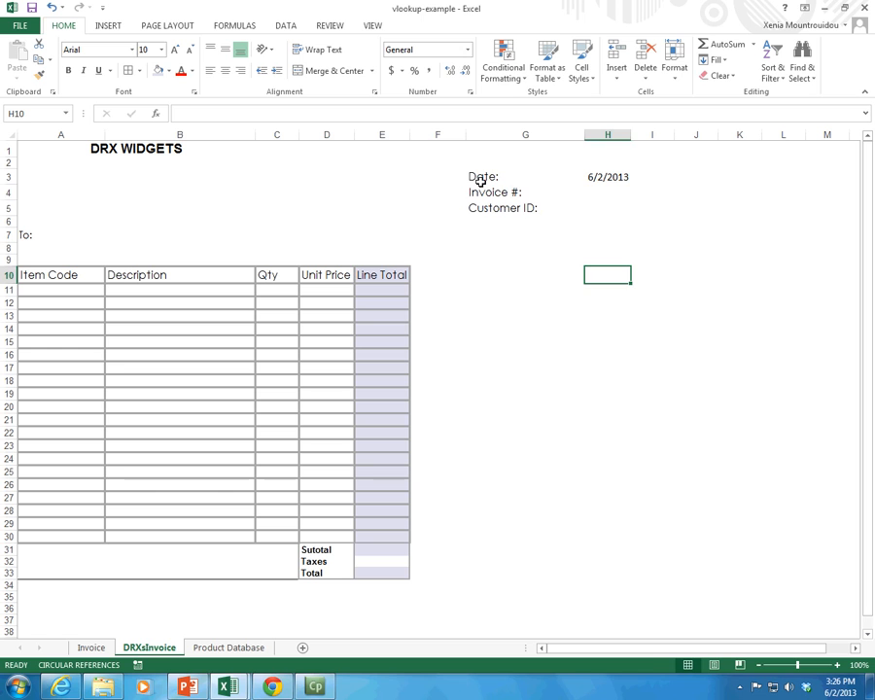
Step: Move the Date, Invoice # and Customer ID block from G3:H5 to C3:D5 and autofit the width of column C
{"action": "left_click_drag", "start_coordinate": [482, 179], "coordinate": [595, 208]}
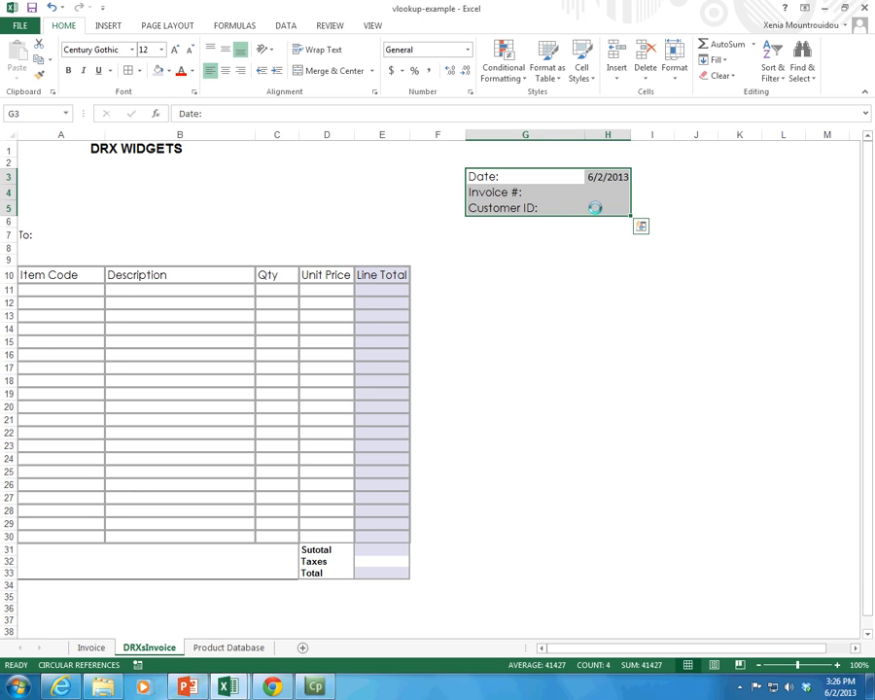
{"action": "key", "text": "ctrl+c"}
{"action": "left_click", "coordinate": [303, 189]}
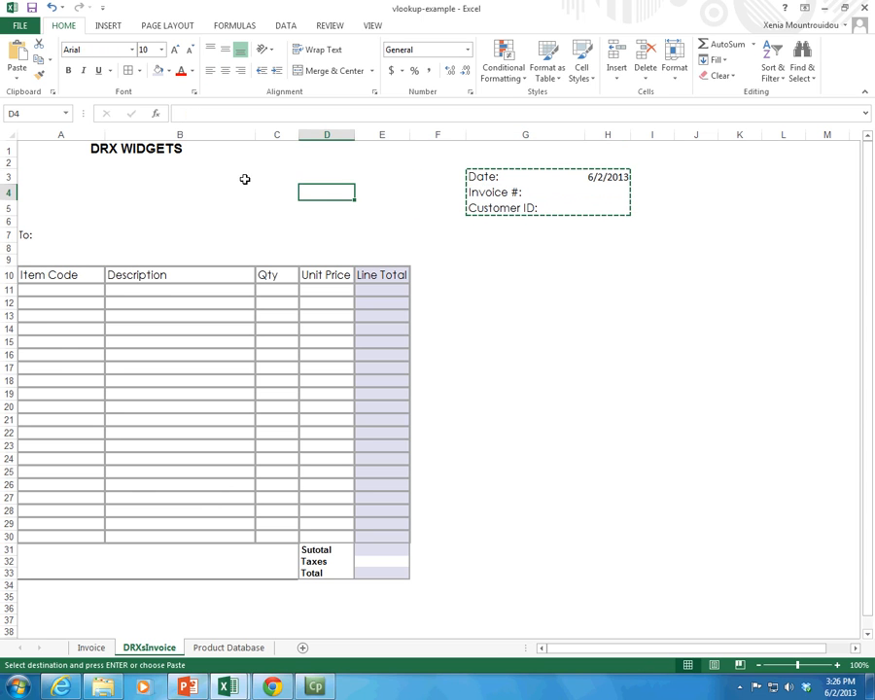
{"action": "left_click", "coordinate": [269, 179]}
{"action": "key", "text": "ctrl+v"}
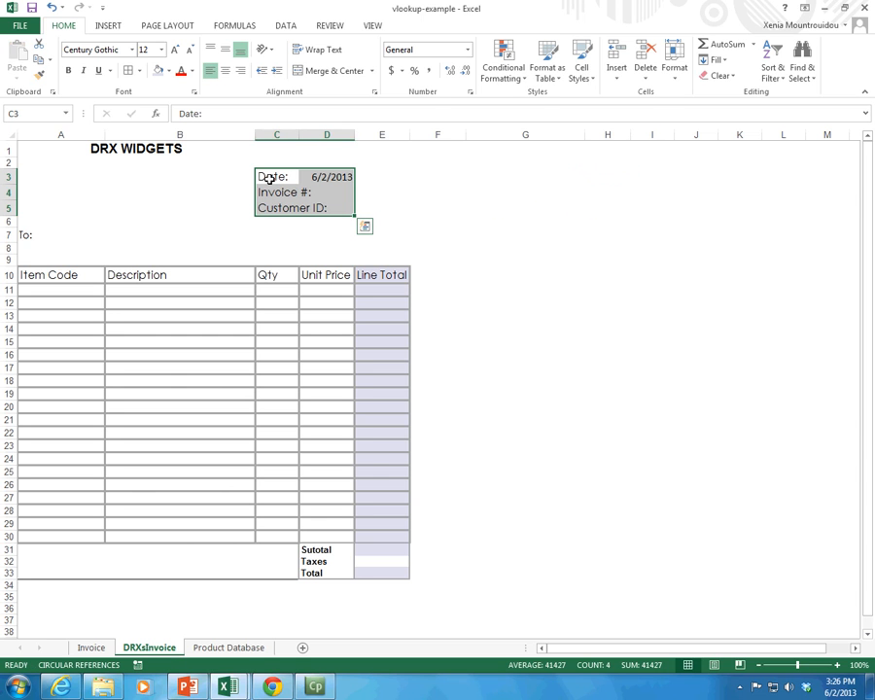
{"action": "double_click", "coordinate": [299, 138]}
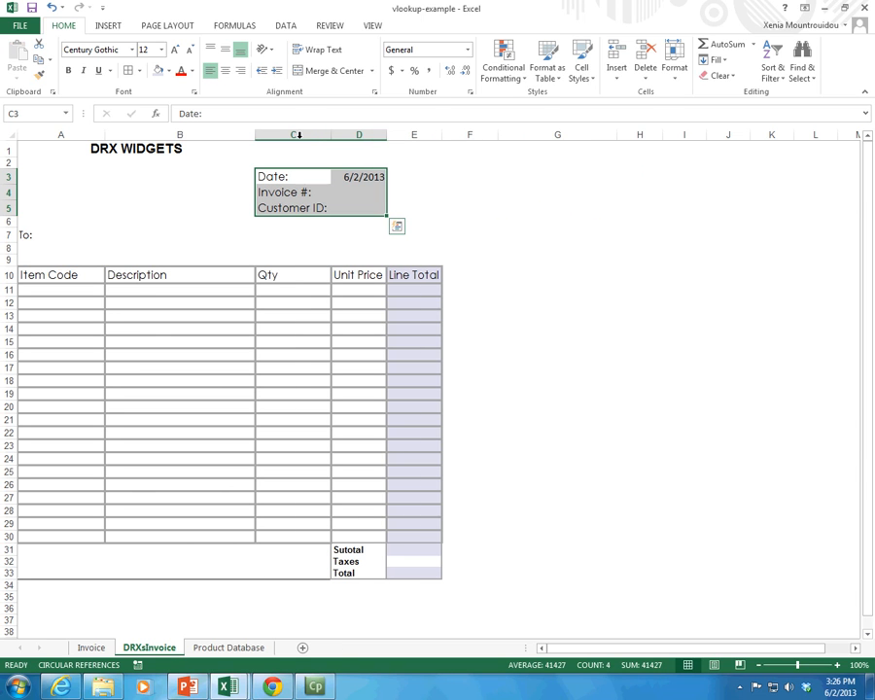
{"action": "left_click_drag", "start_coordinate": [290, 175], "coordinate": [380, 213]}
{"action": "left_click", "coordinate": [382, 219]}
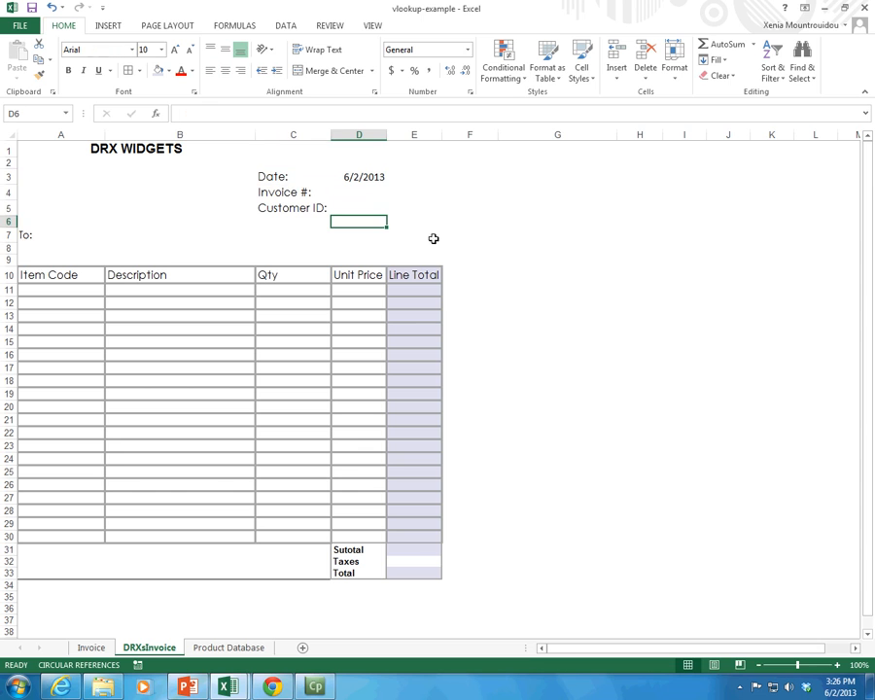
{"action": "left_click", "coordinate": [480, 238]}
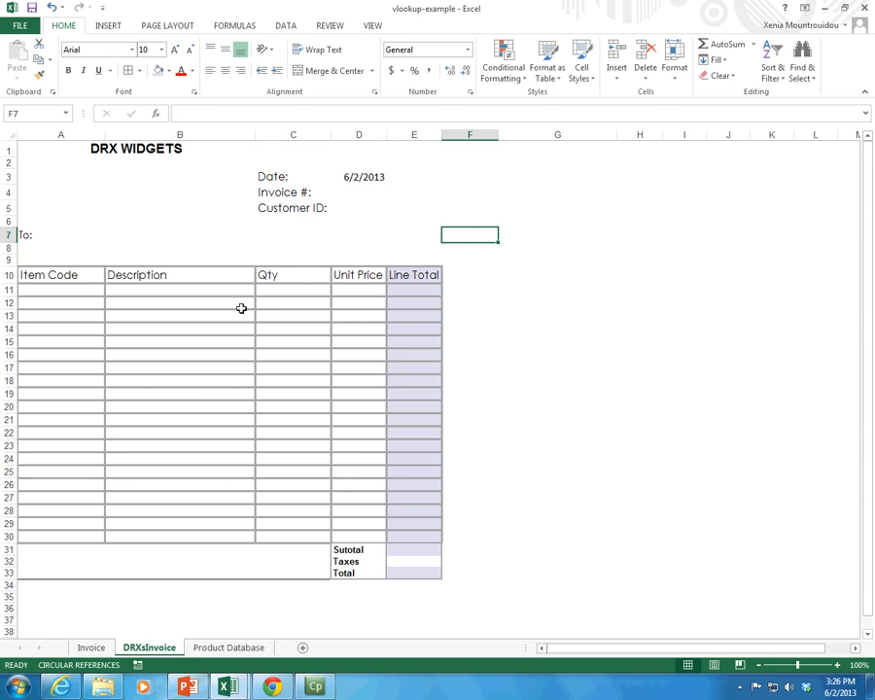
Step: Review the available Date & Time functions for the date cell D3
{"action": "left_click", "coordinate": [359, 176]}
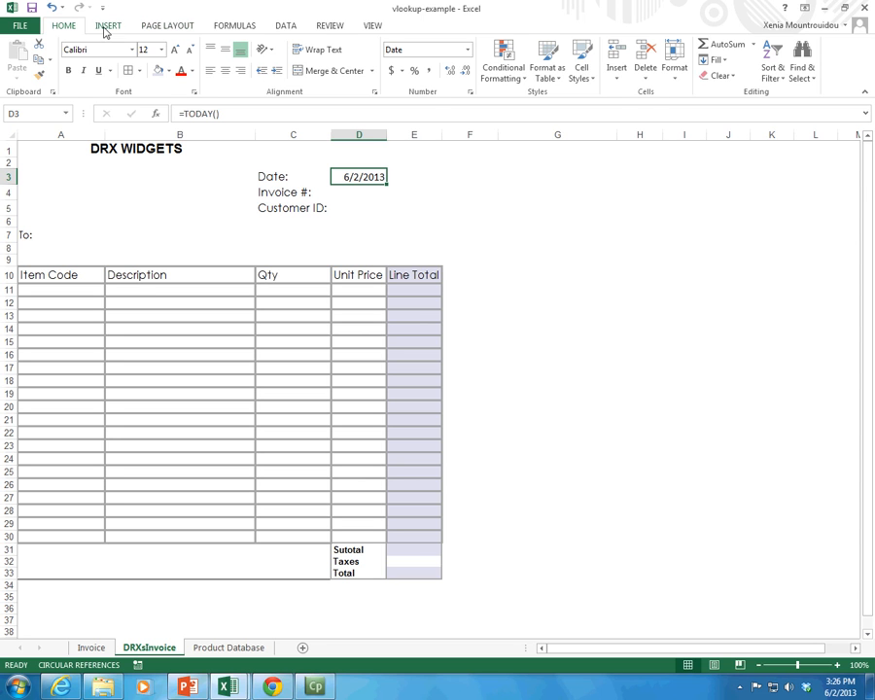
{"action": "left_click", "coordinate": [231, 26]}
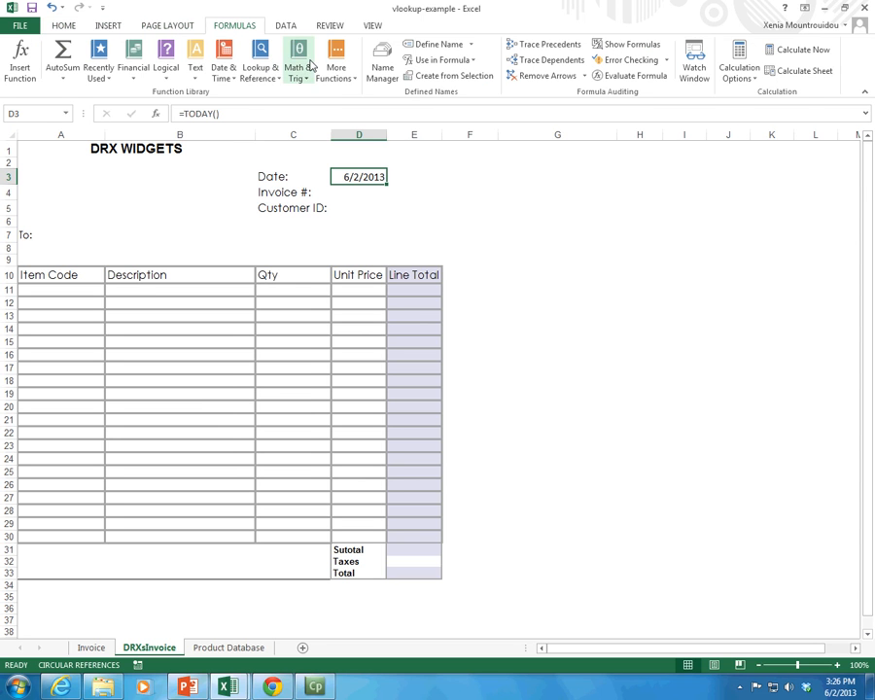
{"action": "left_click", "coordinate": [226, 72]}
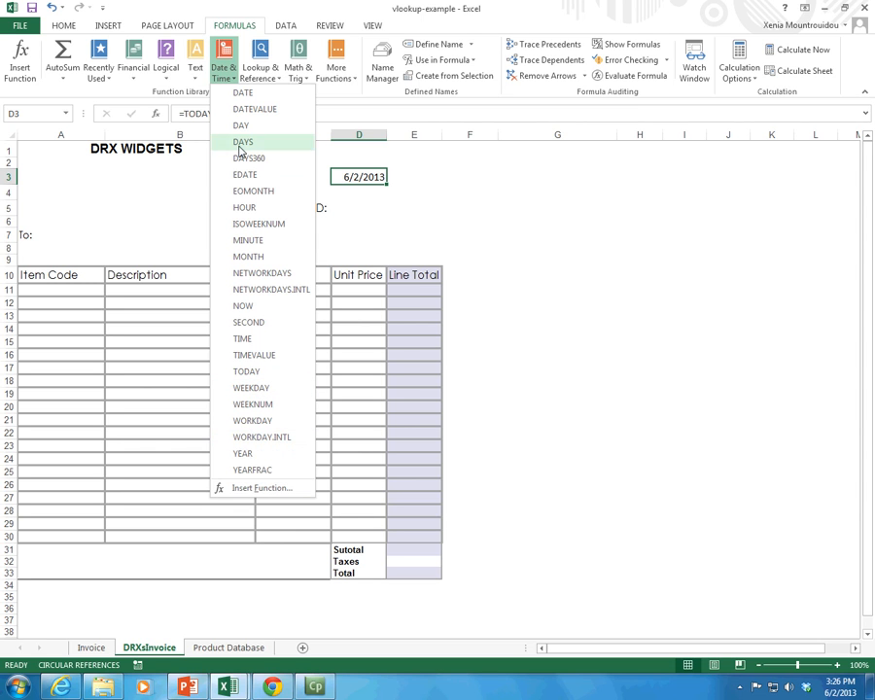
{"action": "left_click", "coordinate": [362, 191]}
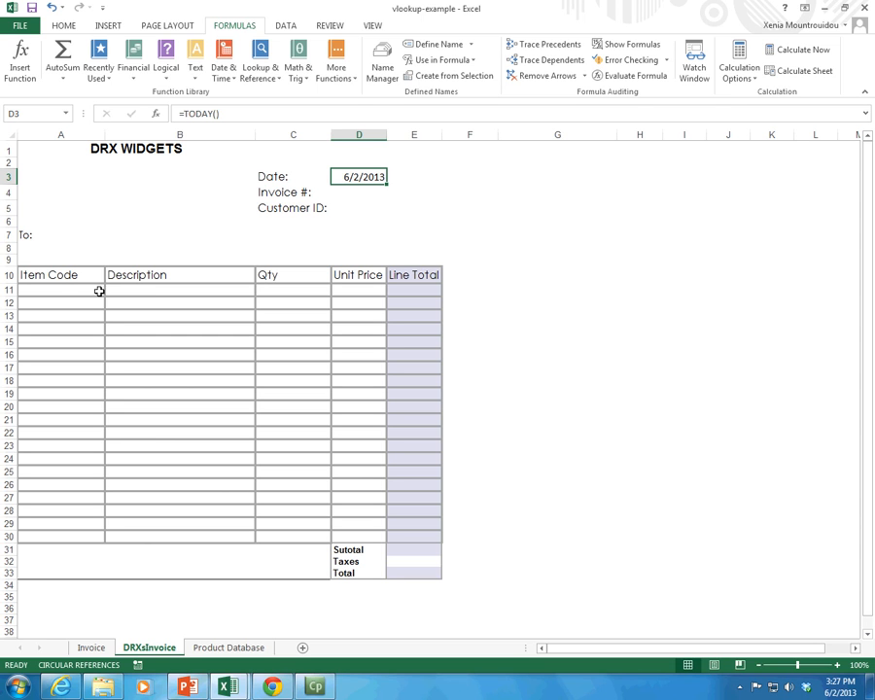
Step: Examine the Item Code, Description and Unit Price columns of the invoice table that relate to the product data
{"action": "double_click", "coordinate": [60, 276]}
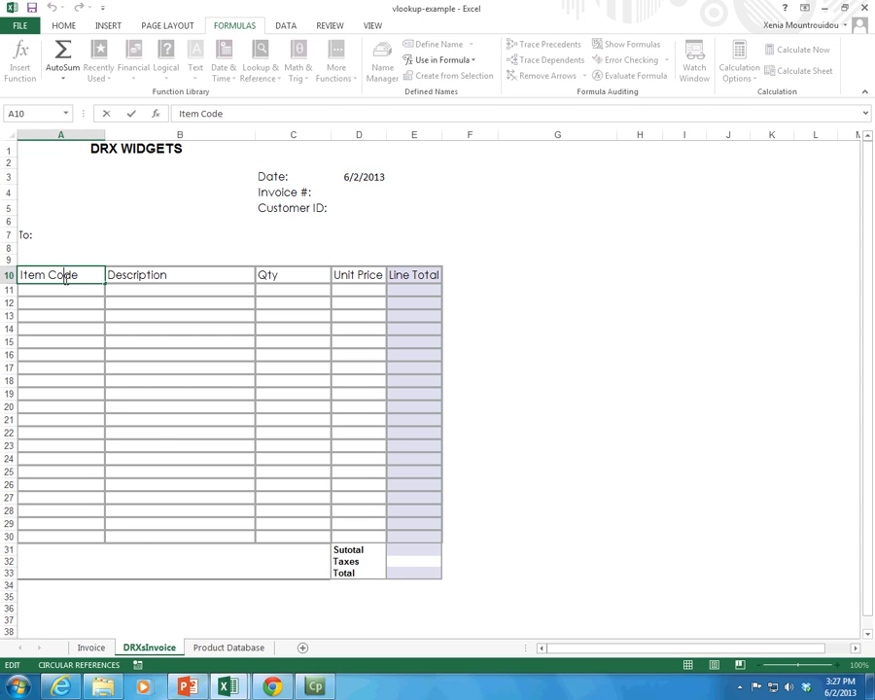
{"action": "left_click", "coordinate": [57, 309]}
{"action": "left_click_drag", "start_coordinate": [43, 275], "coordinate": [82, 536]}
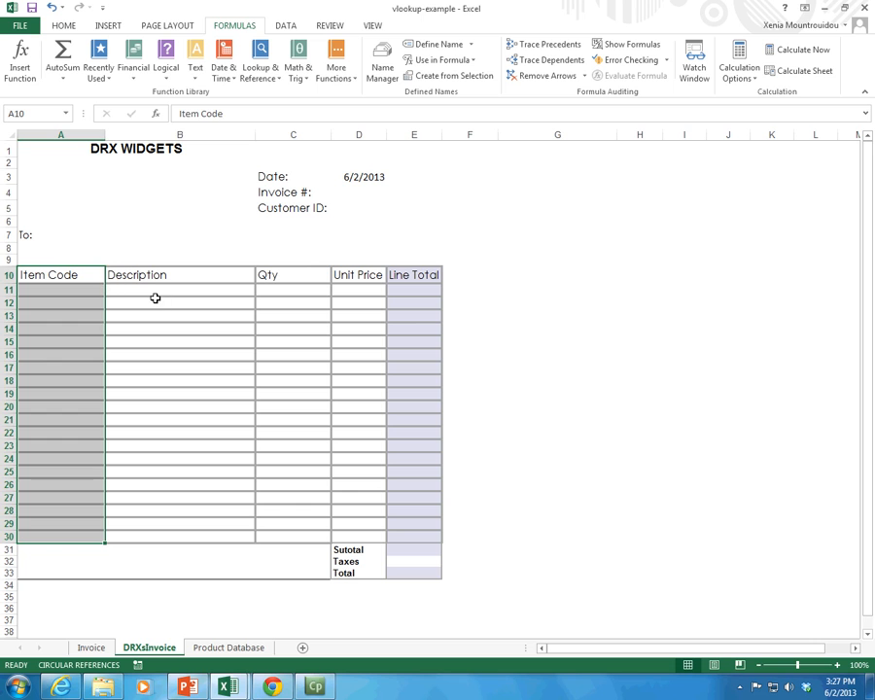
{"action": "left_click", "coordinate": [163, 290]}
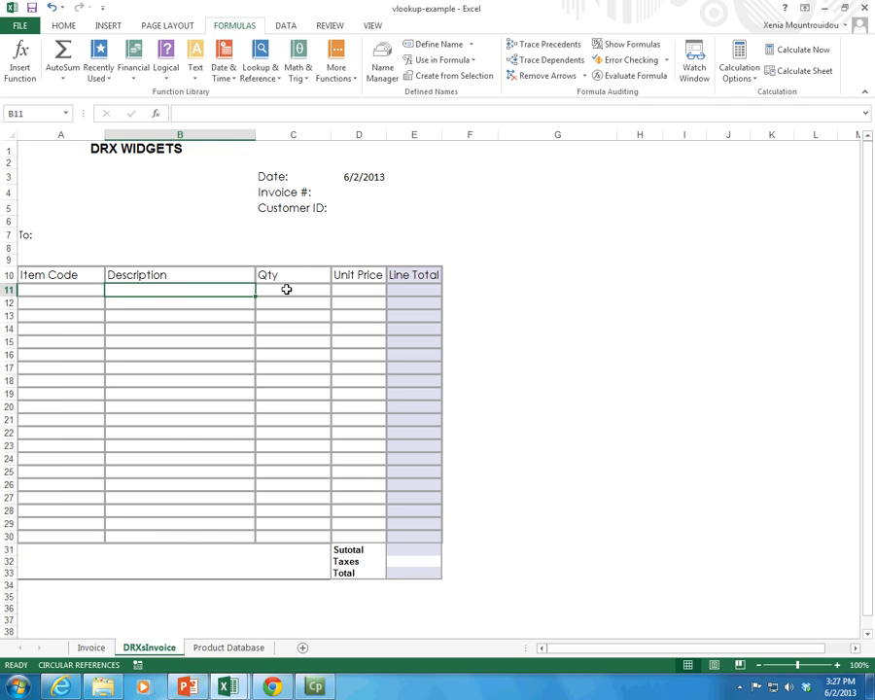
{"action": "left_click", "coordinate": [363, 292]}
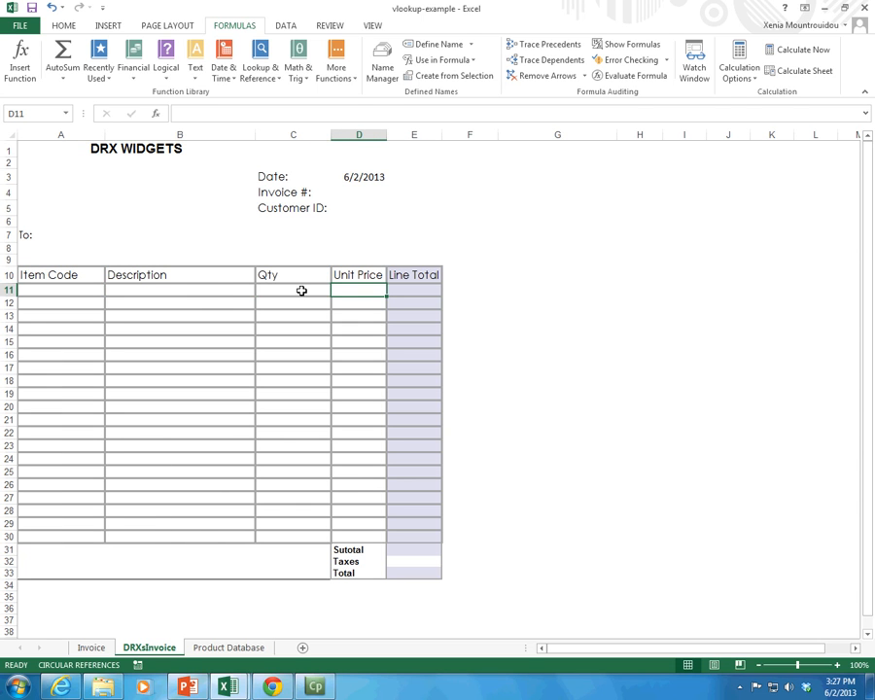
{"action": "left_click", "coordinate": [185, 289]}
{"action": "left_click", "coordinate": [351, 288]}
Step: Examine the item codes and their matching descriptions on the Product Database sheet
{"action": "left_click", "coordinate": [223, 648]}
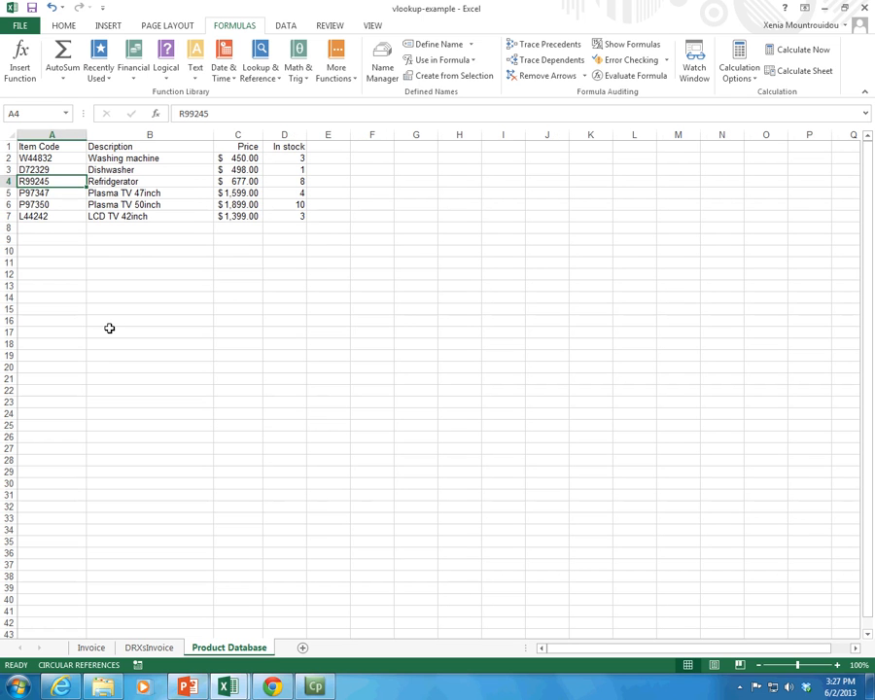
{"action": "left_click_drag", "start_coordinate": [41, 146], "coordinate": [63, 178]}
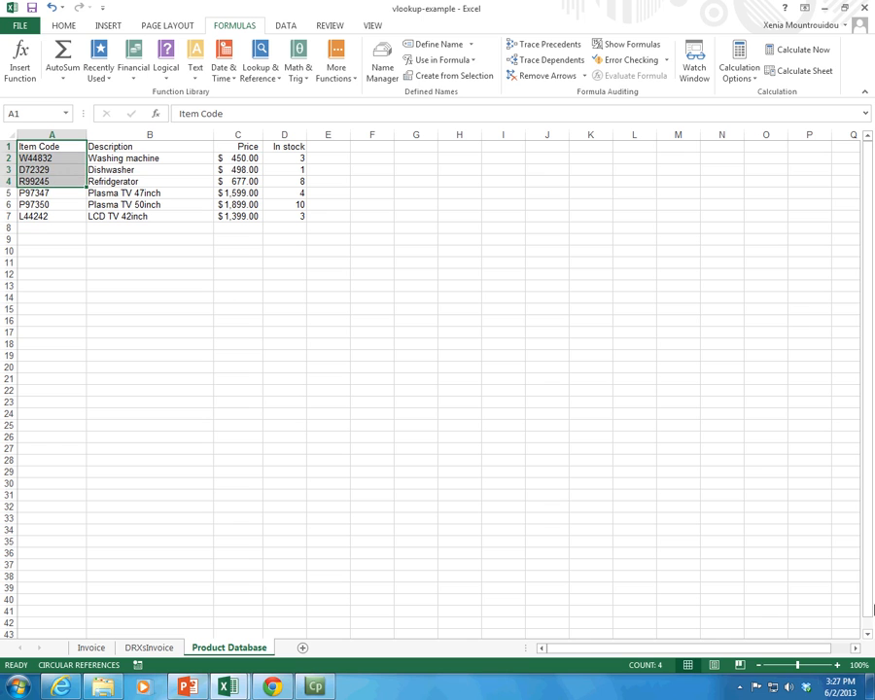
{"action": "left_click", "coordinate": [837, 665]}
{"action": "left_click", "coordinate": [837, 665]}
{"action": "left_click", "coordinate": [838, 666]}
{"action": "left_click", "coordinate": [837, 666]}
{"action": "left_click", "coordinate": [837, 665]}
{"action": "left_click", "coordinate": [837, 665]}
{"action": "left_click", "coordinate": [837, 666]}
{"action": "left_click", "coordinate": [561, 534]}
{"action": "left_click_drag", "start_coordinate": [39, 161], "coordinate": [164, 171]}
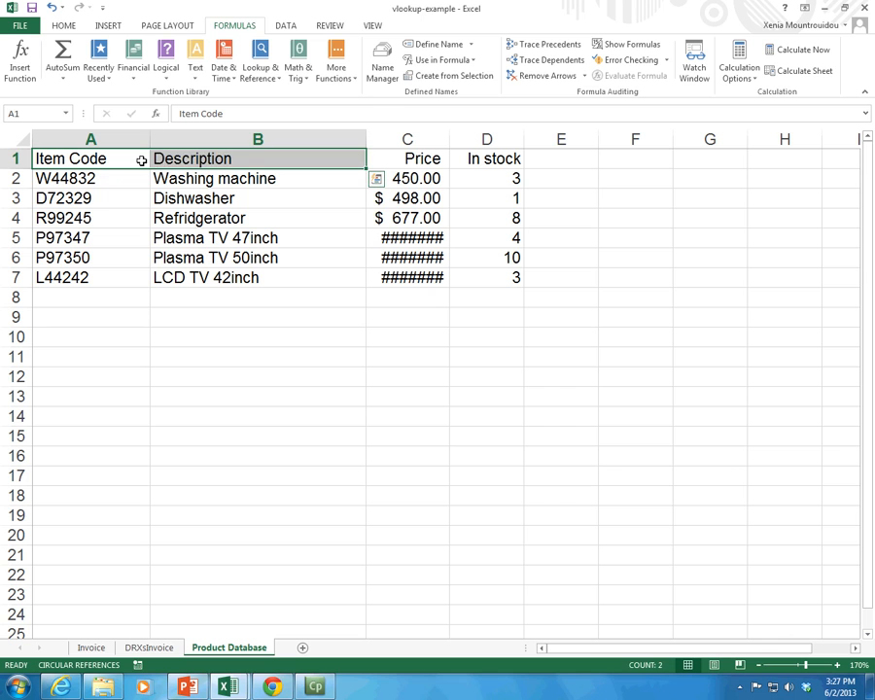
{"action": "left_click", "coordinate": [141, 160]}
{"action": "left_click", "coordinate": [78, 176]}
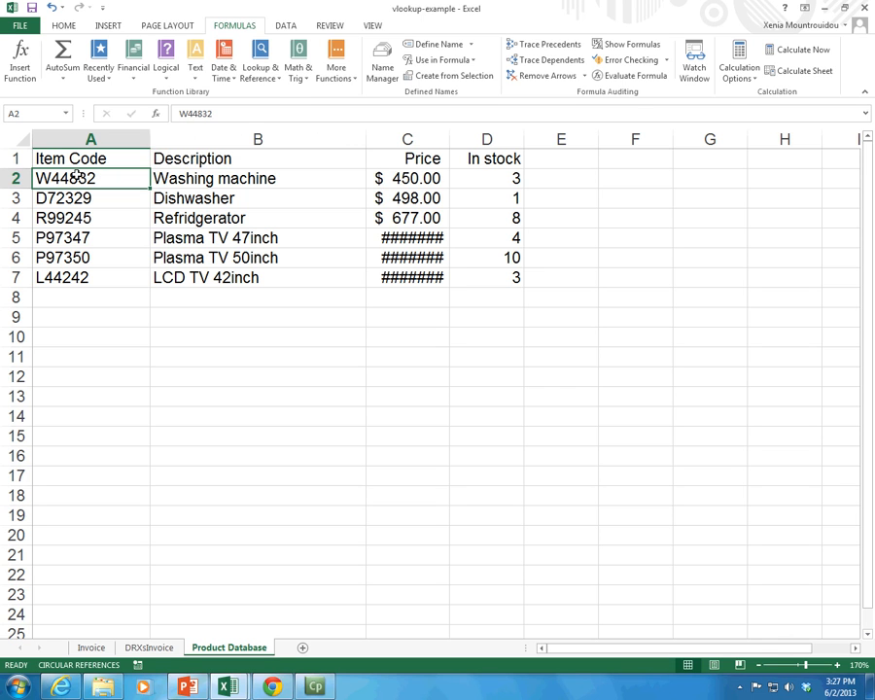
{"action": "left_click", "coordinate": [215, 184]}
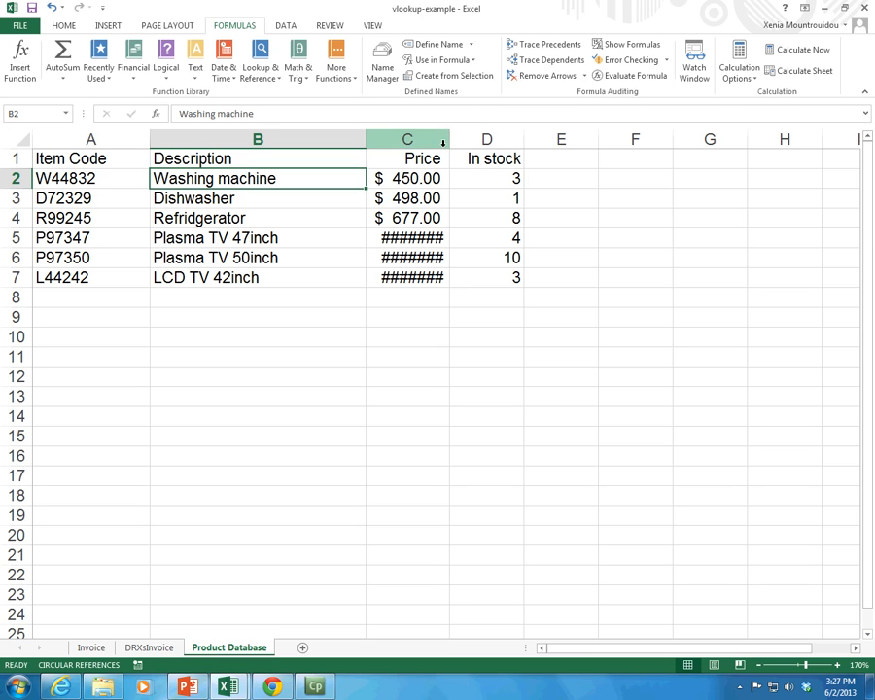
Step: Autofit the Price column C on the Product Database sheet to the width of its values
{"action": "left_click", "coordinate": [443, 242]}
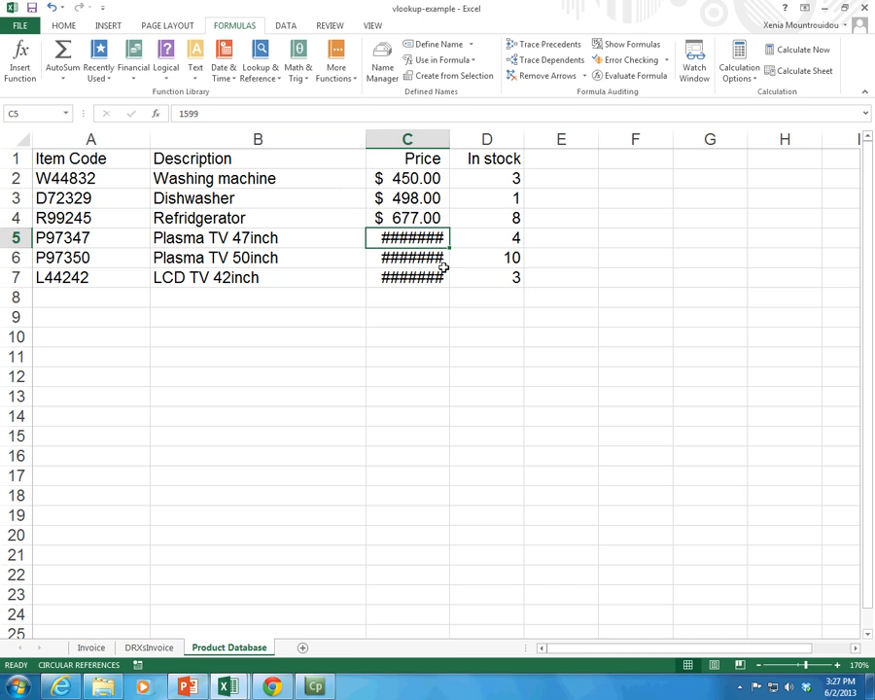
{"action": "left_click", "coordinate": [432, 275]}
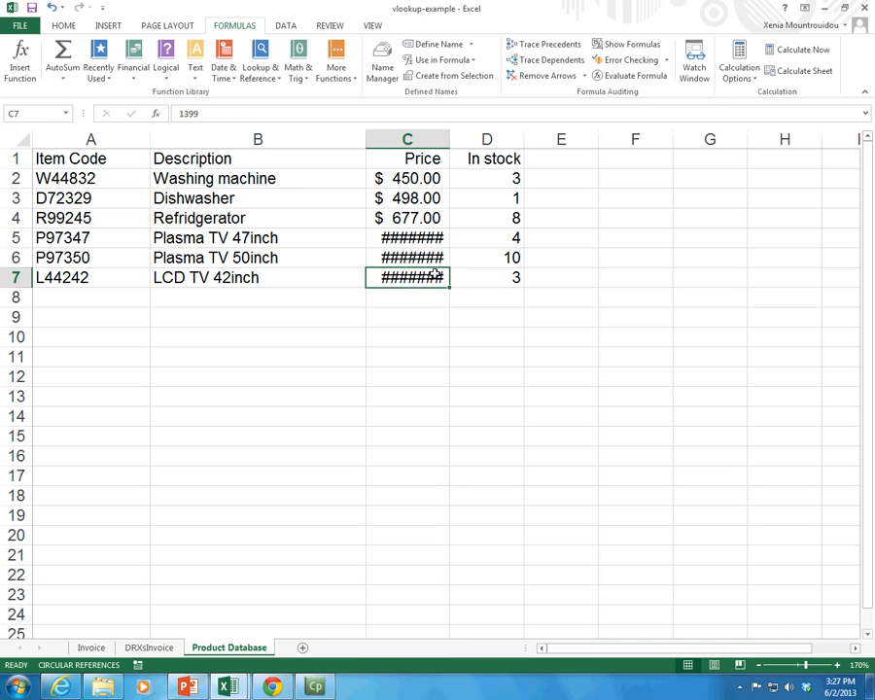
{"action": "double_click", "coordinate": [451, 141]}
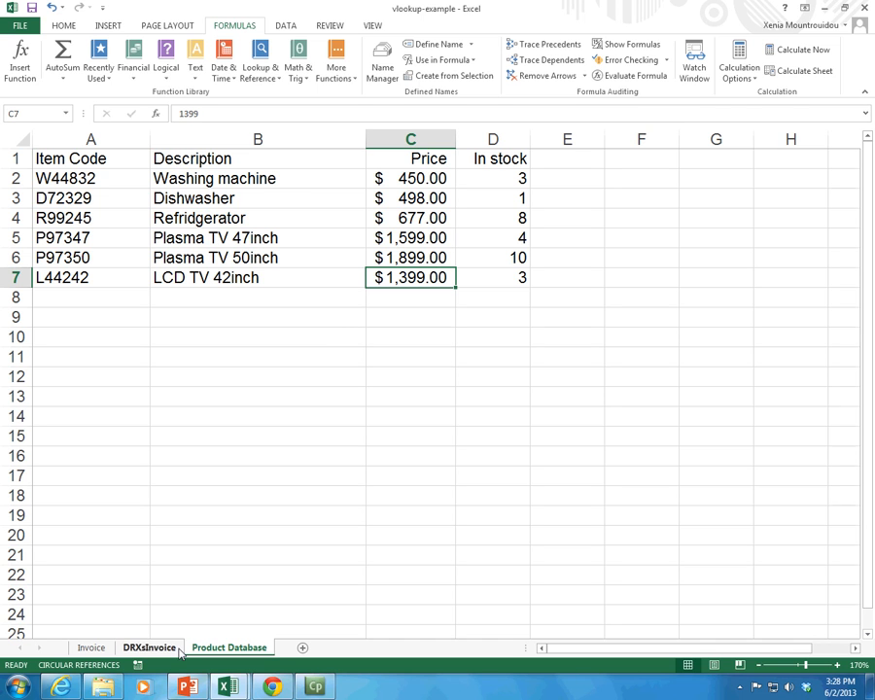
Step: Copy the item code P97350 from the Product Database sheet into cell A11 of the DRXsInvoice sheet
{"action": "left_click", "coordinate": [149, 648]}
{"action": "left_click", "coordinate": [157, 290]}
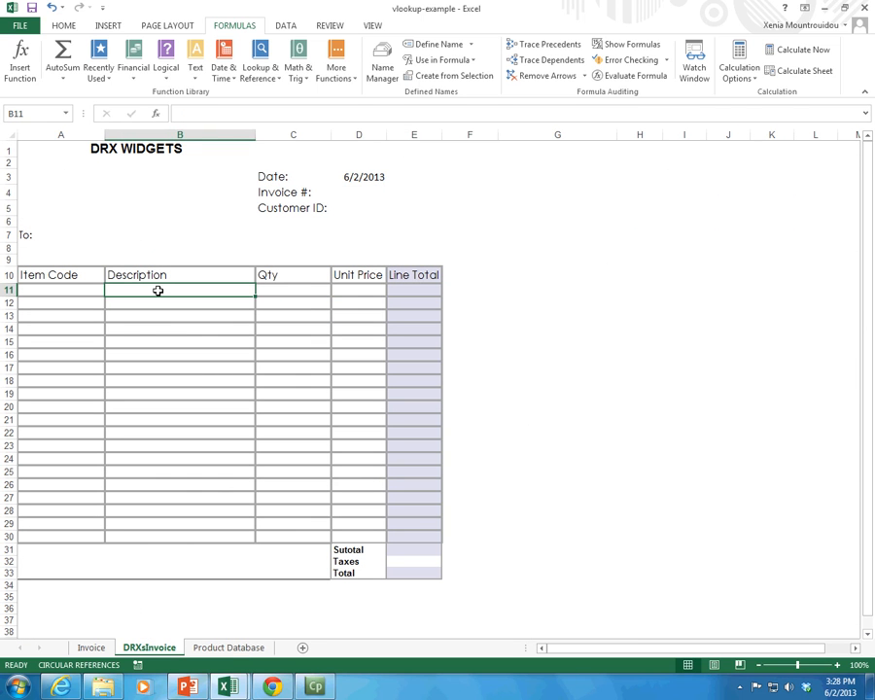
{"action": "left_click", "coordinate": [78, 289]}
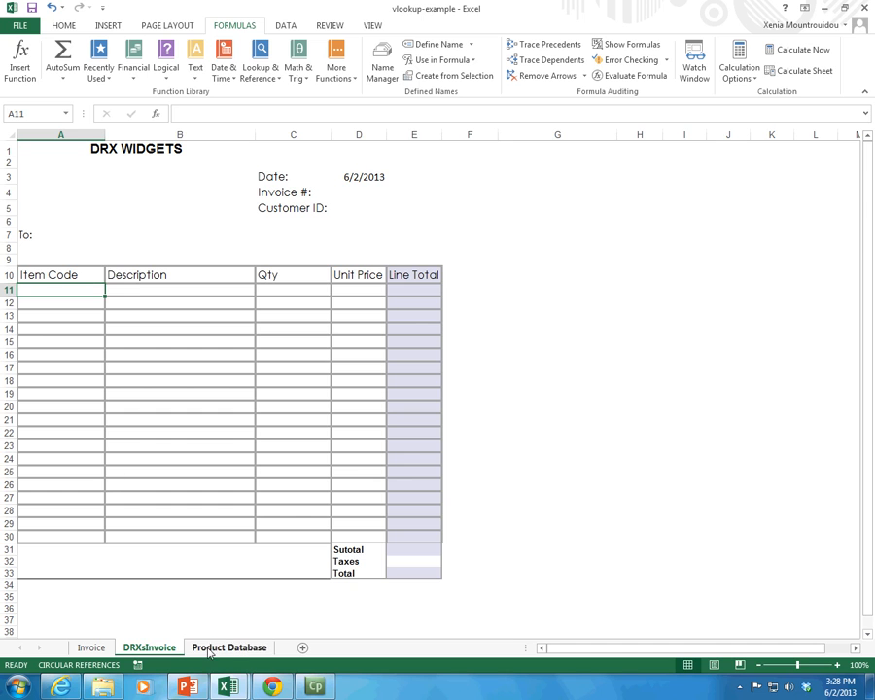
{"action": "left_click", "coordinate": [228, 648]}
{"action": "left_click", "coordinate": [92, 256]}
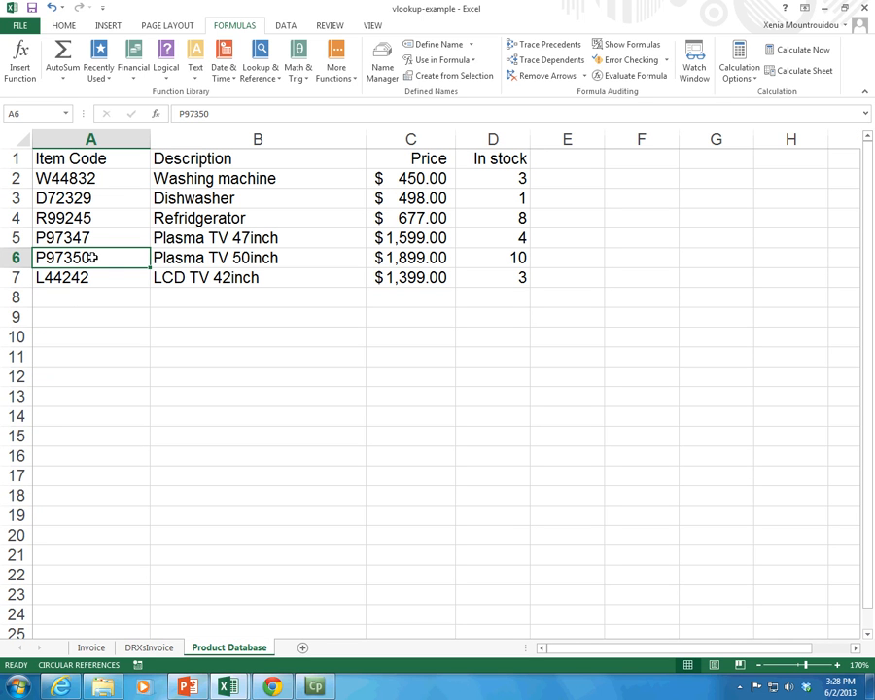
{"action": "key", "text": "ctrl+c"}
{"action": "left_click", "coordinate": [149, 648]}
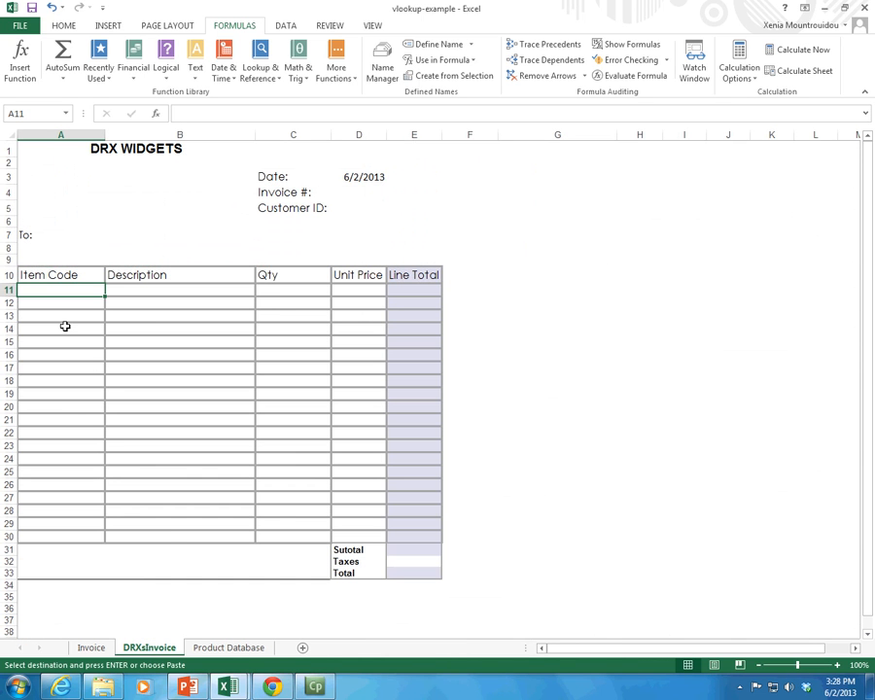
{"action": "key", "text": "ctrl+v"}
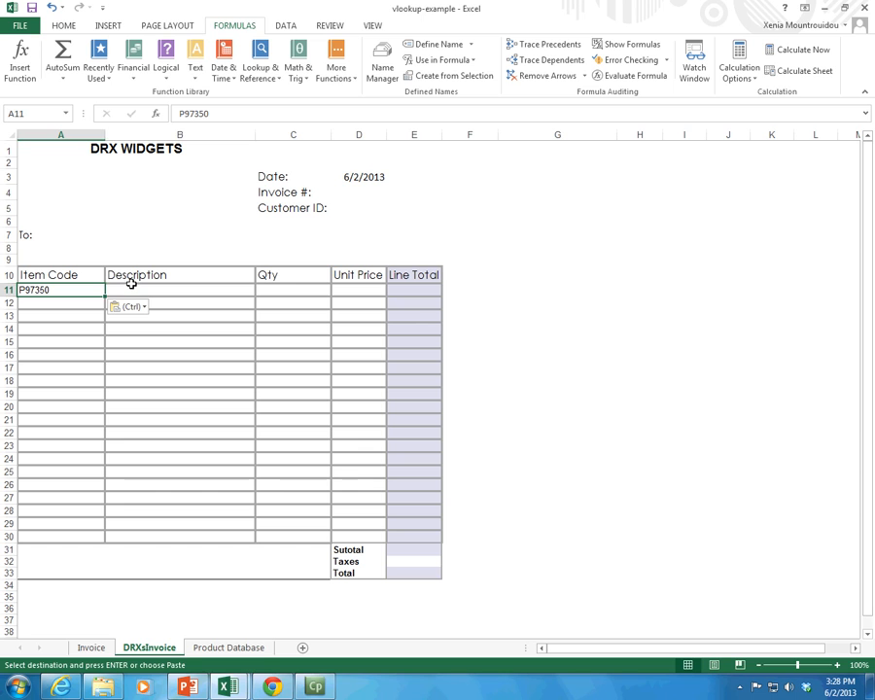
Step: Compare the item code in A11 and the empty description cell B11 with the Product Database sheet
{"action": "left_click", "coordinate": [132, 288]}
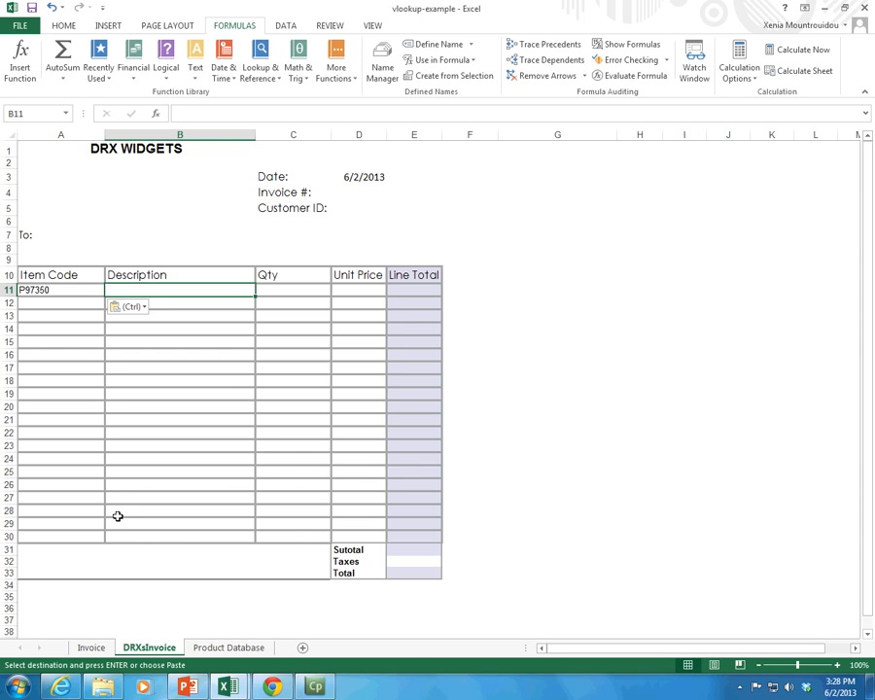
{"action": "left_click", "coordinate": [249, 650]}
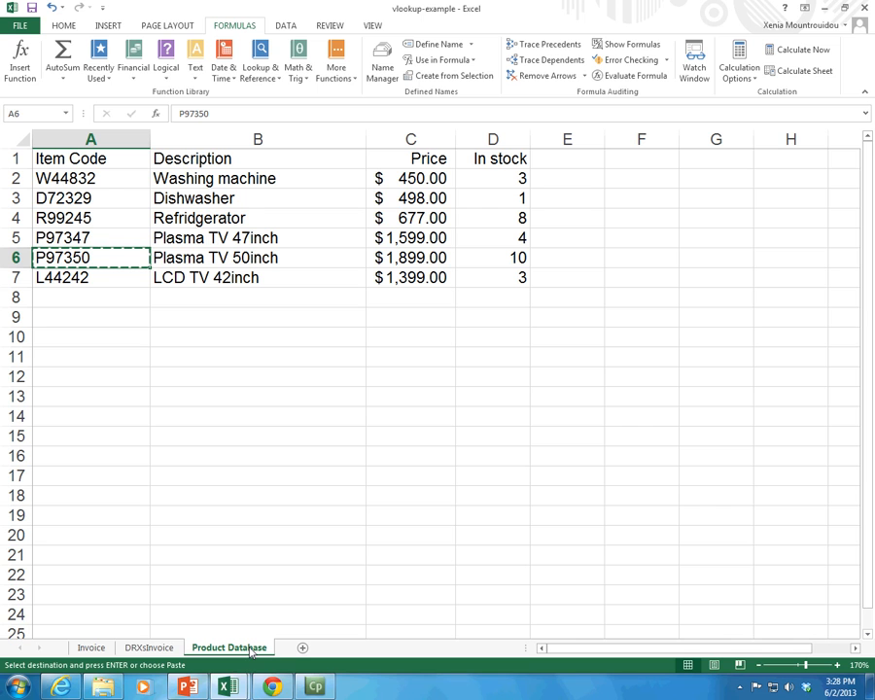
{"action": "left_click", "coordinate": [149, 648]}
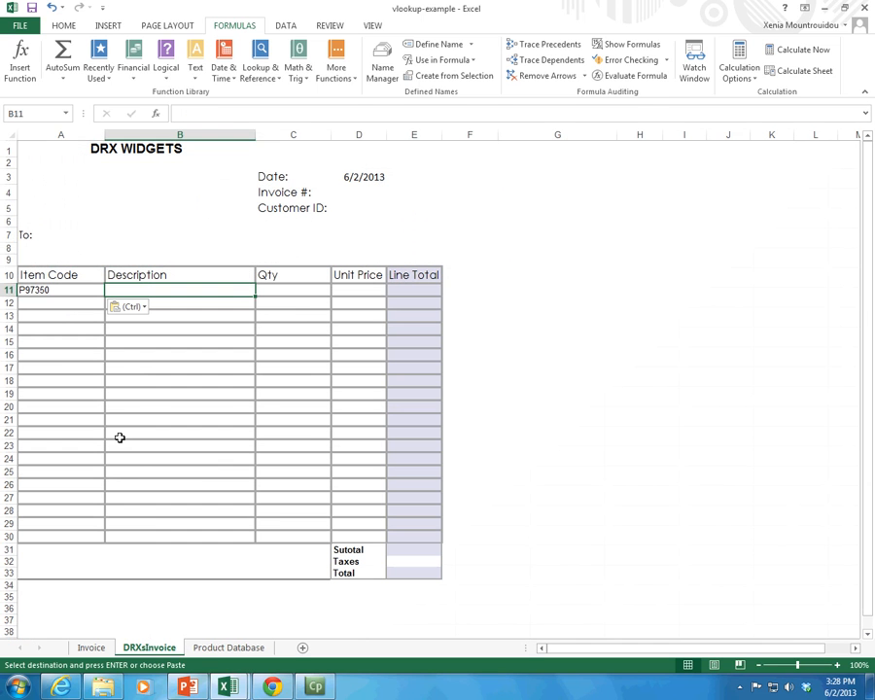
{"action": "left_click", "coordinate": [69, 288]}
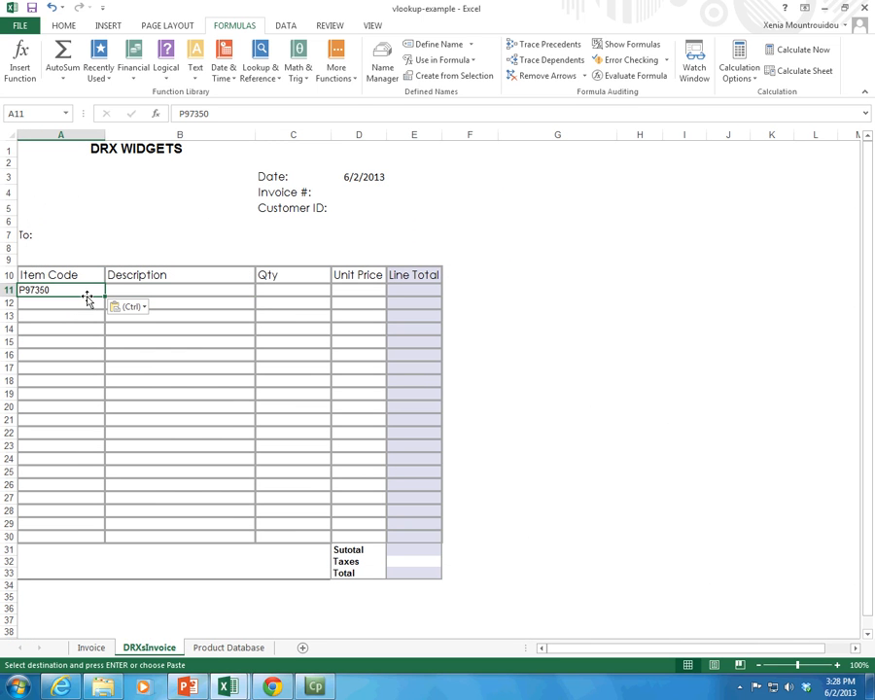
Step: Clear the item code from cell A11 of the DRXsInvoice sheet
{"action": "left_click", "coordinate": [142, 289]}
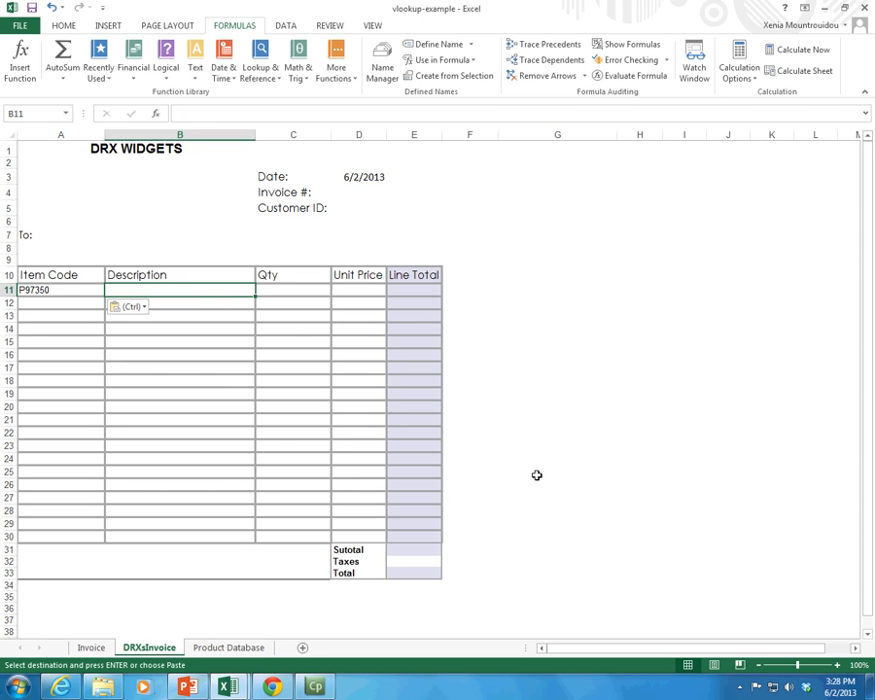
{"action": "left_click", "coordinate": [379, 294]}
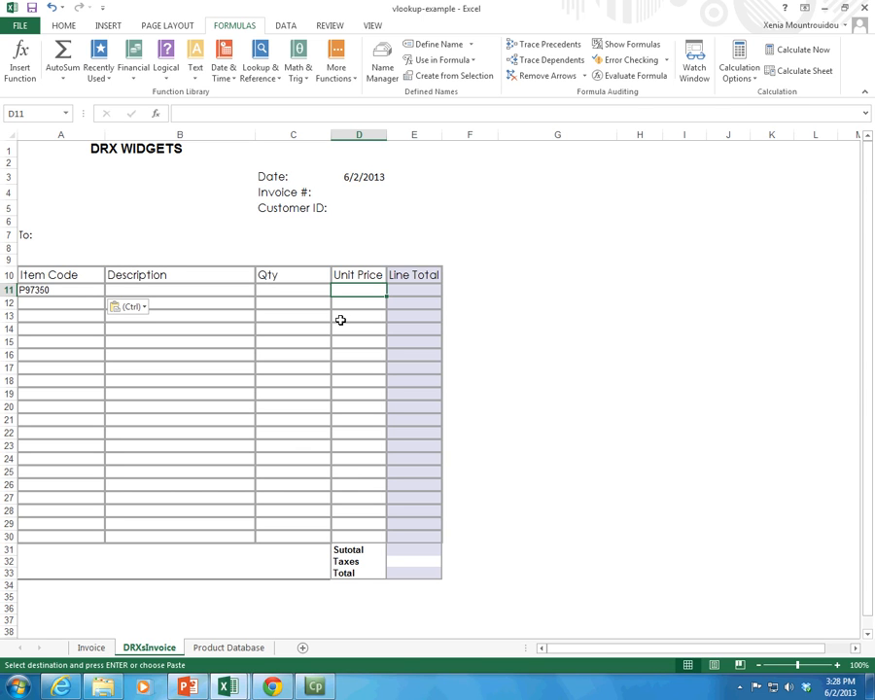
{"action": "left_click", "coordinate": [53, 289]}
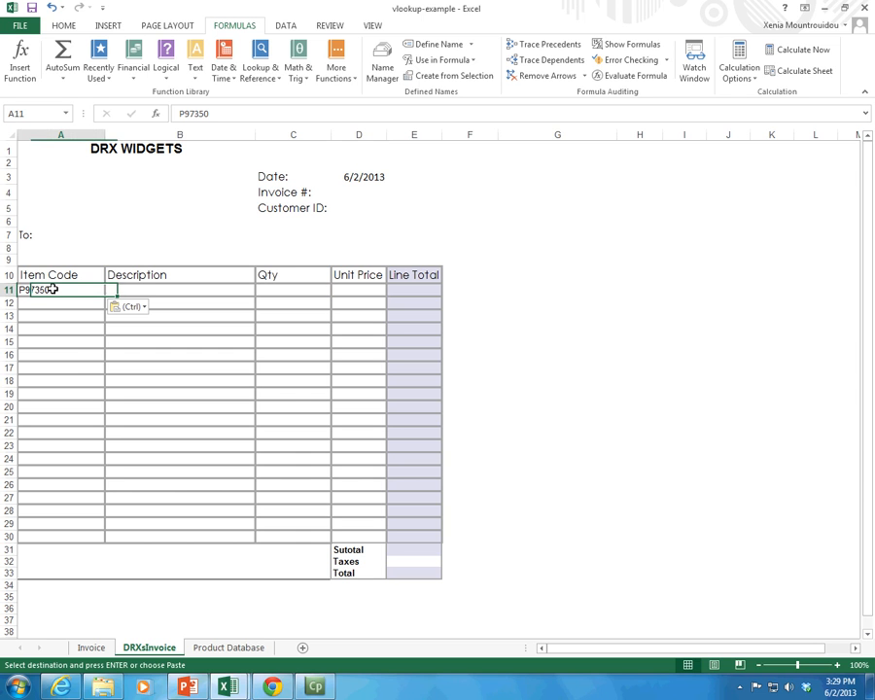
Step: Examine how each item code on the Product Database sheet matches its description and price
{"action": "left_click", "coordinate": [212, 647]}
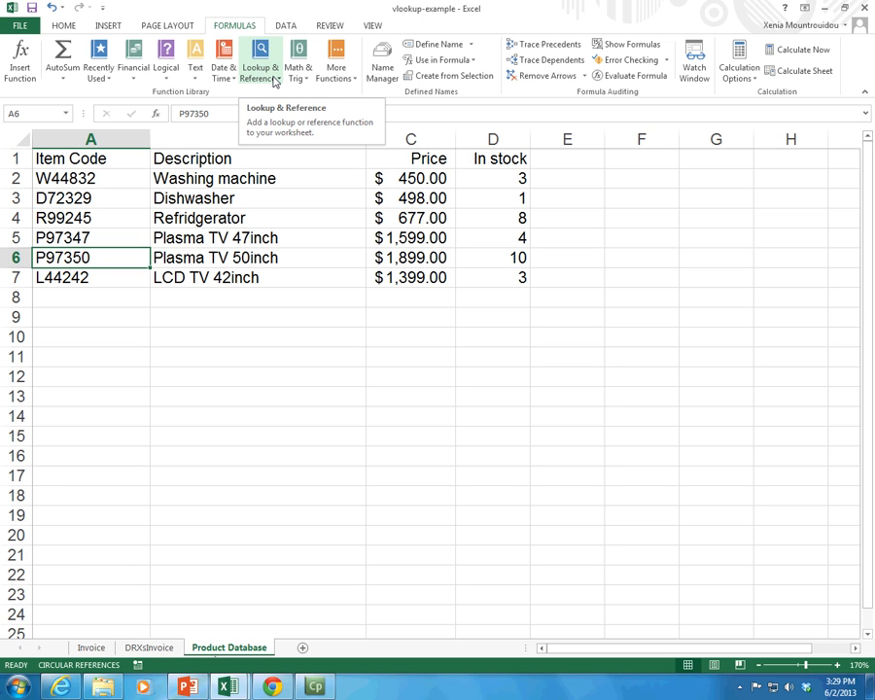
{"action": "left_click_drag", "start_coordinate": [78, 198], "coordinate": [40, 281]}
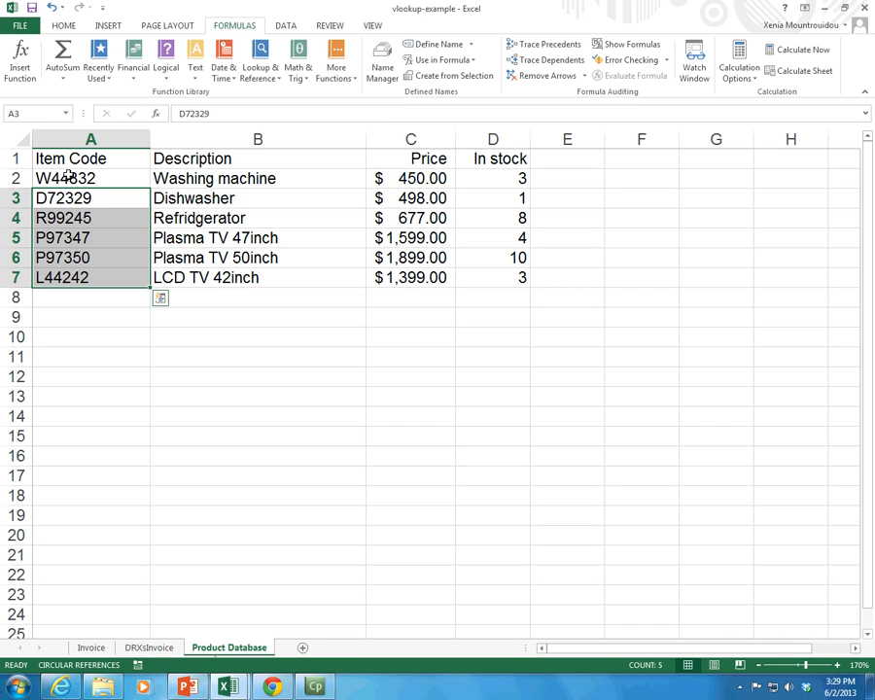
{"action": "left_click", "coordinate": [194, 198]}
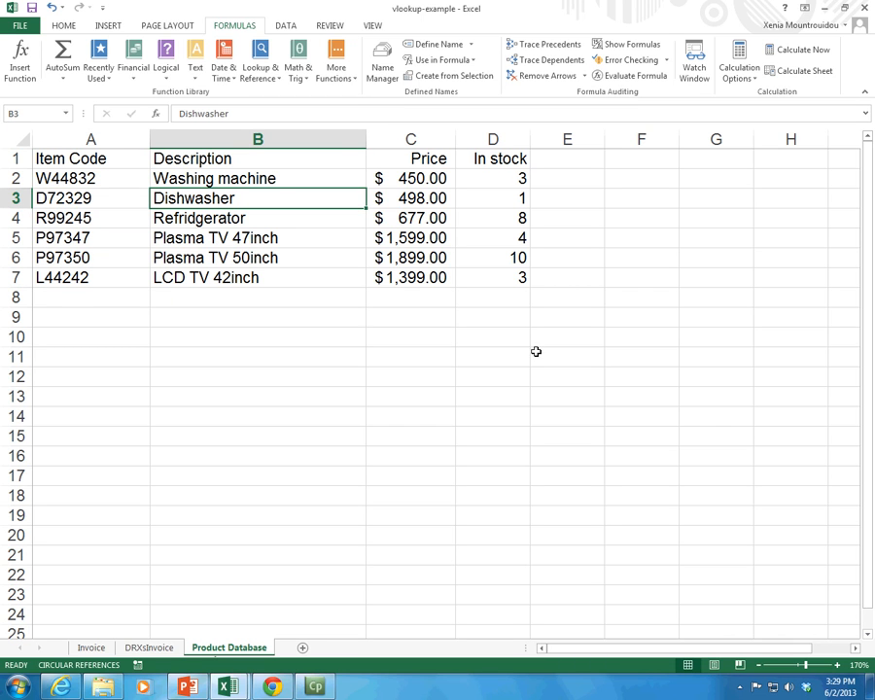
{"action": "left_click", "coordinate": [428, 198]}
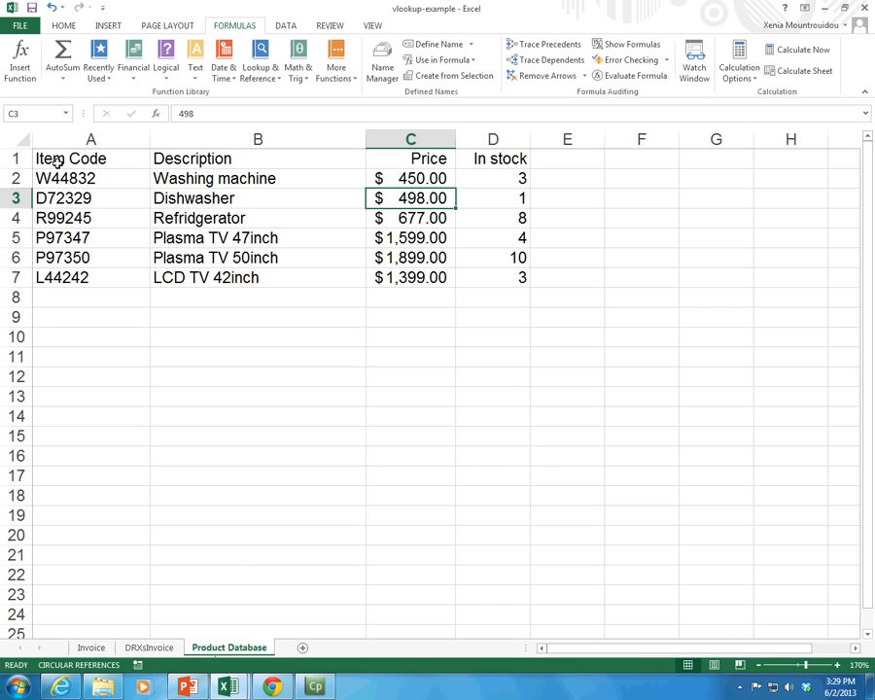
{"action": "left_click", "coordinate": [59, 161]}
{"action": "left_click_drag", "start_coordinate": [59, 162], "coordinate": [55, 278]}
{"action": "left_click", "coordinate": [70, 175]}
{"action": "left_click_drag", "start_coordinate": [69, 175], "coordinate": [68, 278]}
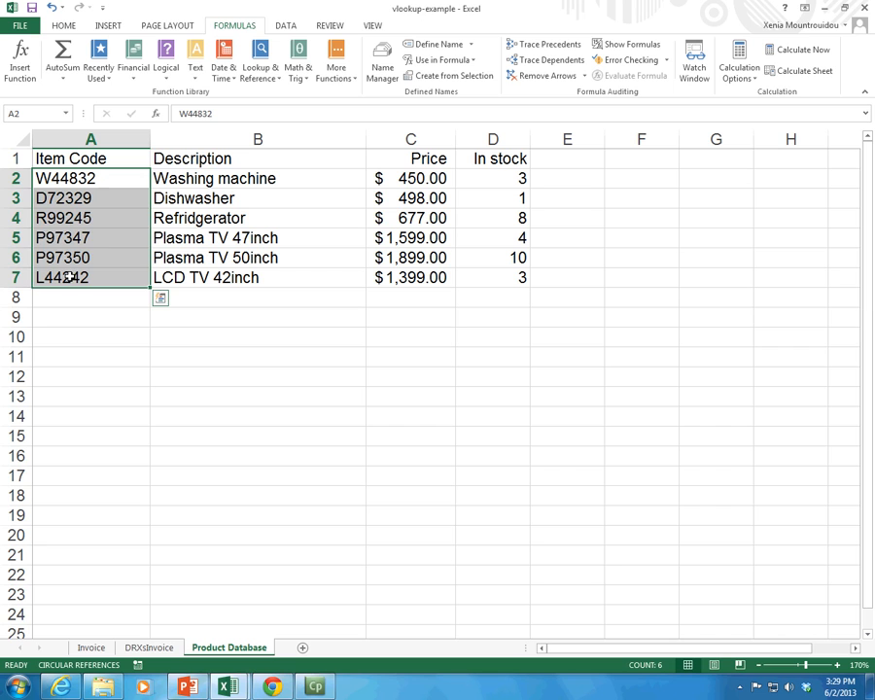
{"action": "left_click", "coordinate": [66, 222]}
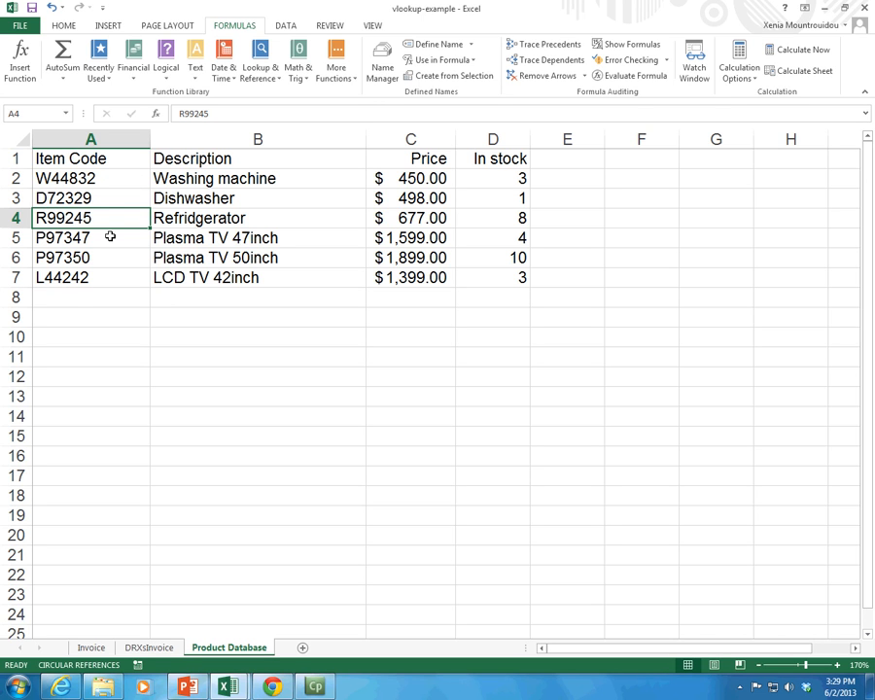
{"action": "left_click", "coordinate": [239, 218]}
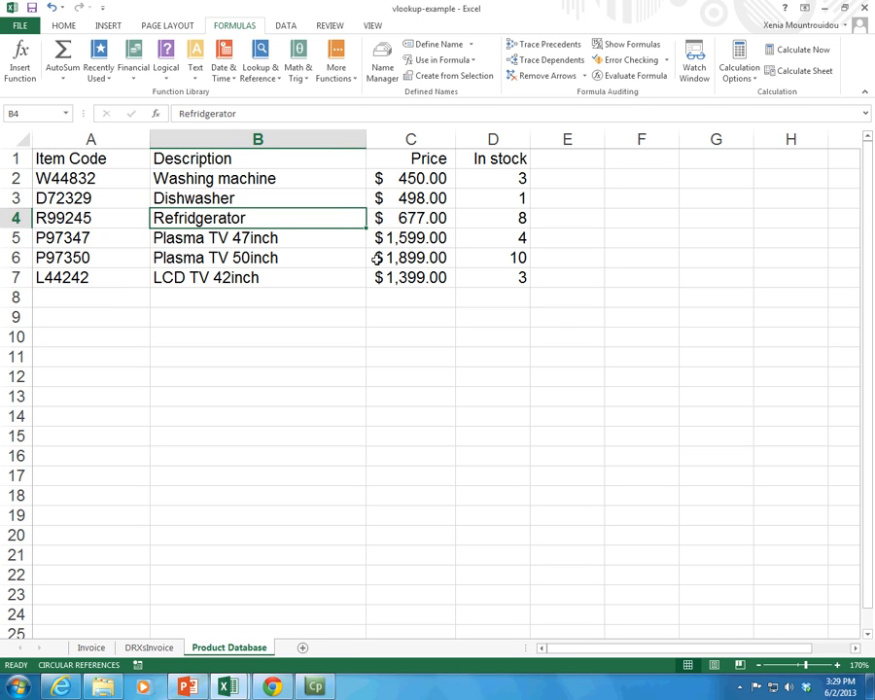
{"action": "left_click", "coordinate": [408, 222]}
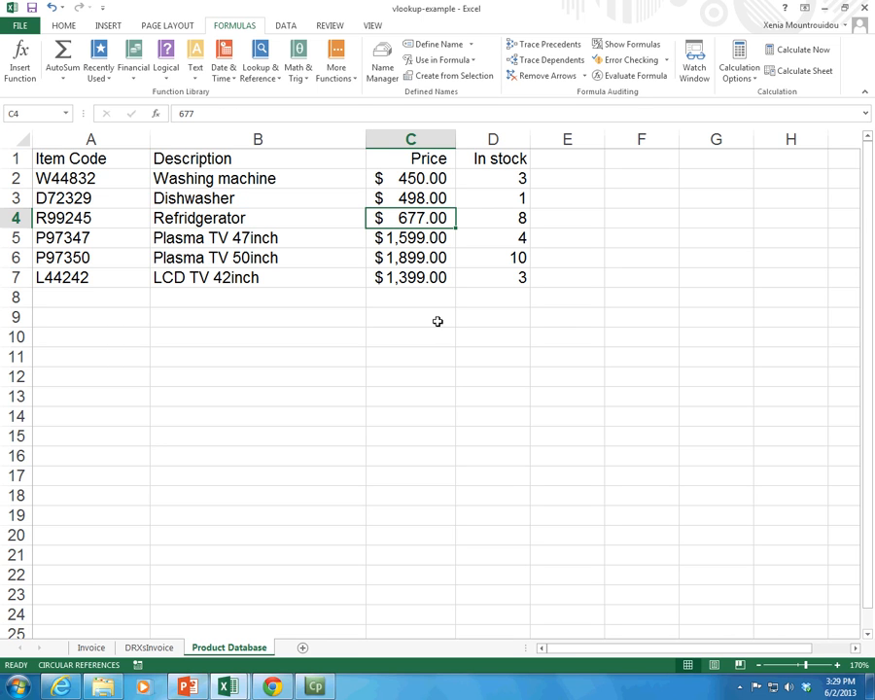
Step: Review the item code, description, quantity and unit price cells in row 11 of the DRXsInvoice sheet
{"action": "left_click", "coordinate": [139, 646]}
{"action": "left_click", "coordinate": [264, 293]}
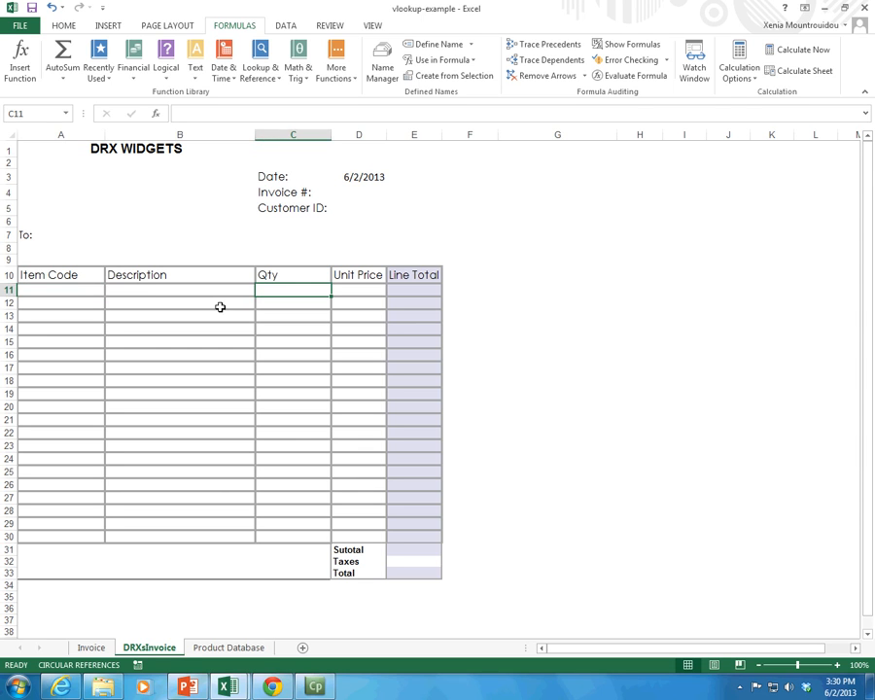
{"action": "left_click", "coordinate": [159, 290]}
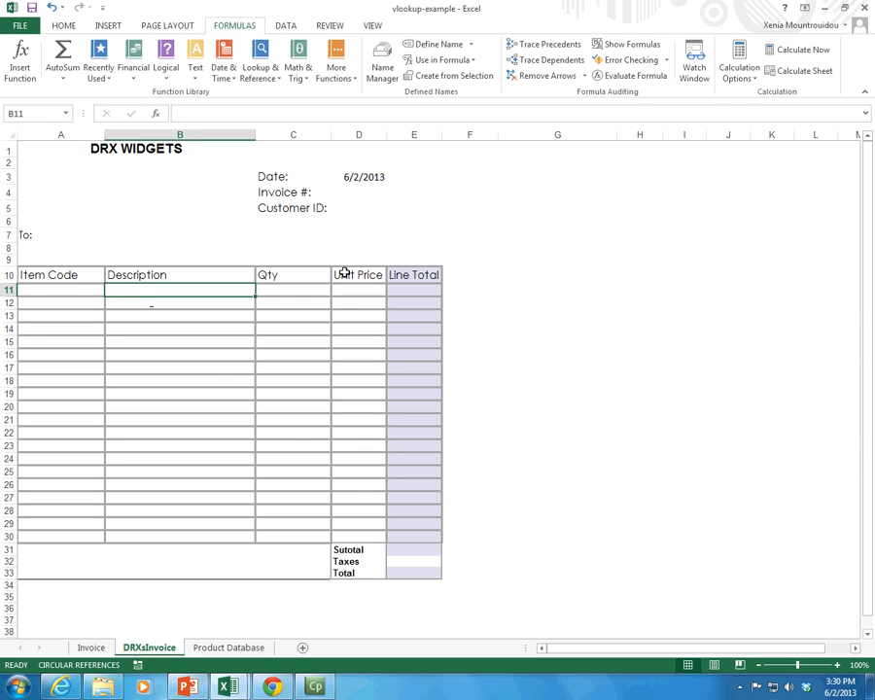
{"action": "left_click", "coordinate": [361, 292]}
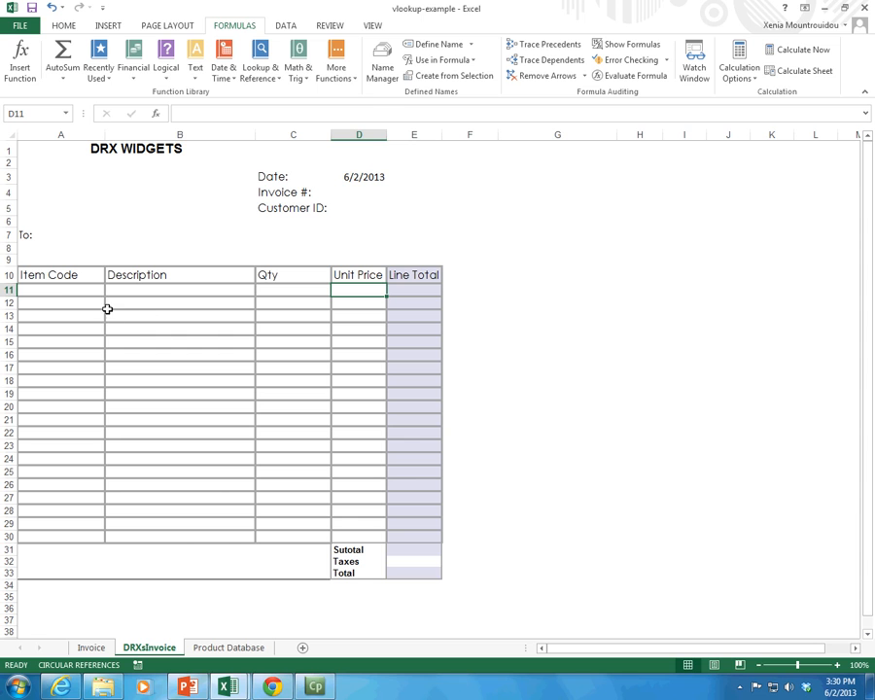
{"action": "left_click", "coordinate": [59, 289]}
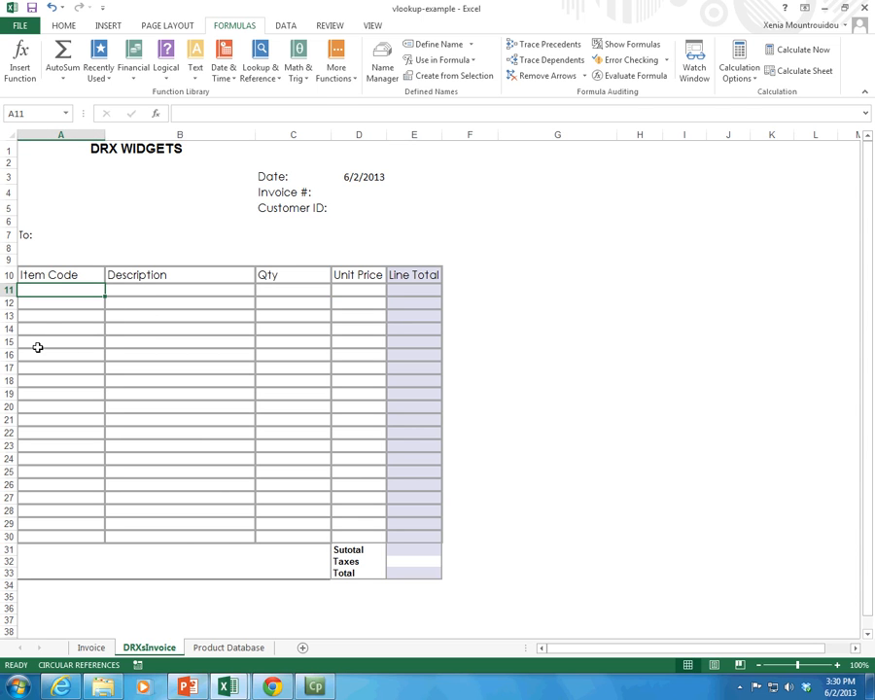
Step: Insert the VLOOKUP function in description cell B11, finding it with a function search for "lookup"
{"action": "left_click", "coordinate": [134, 290]}
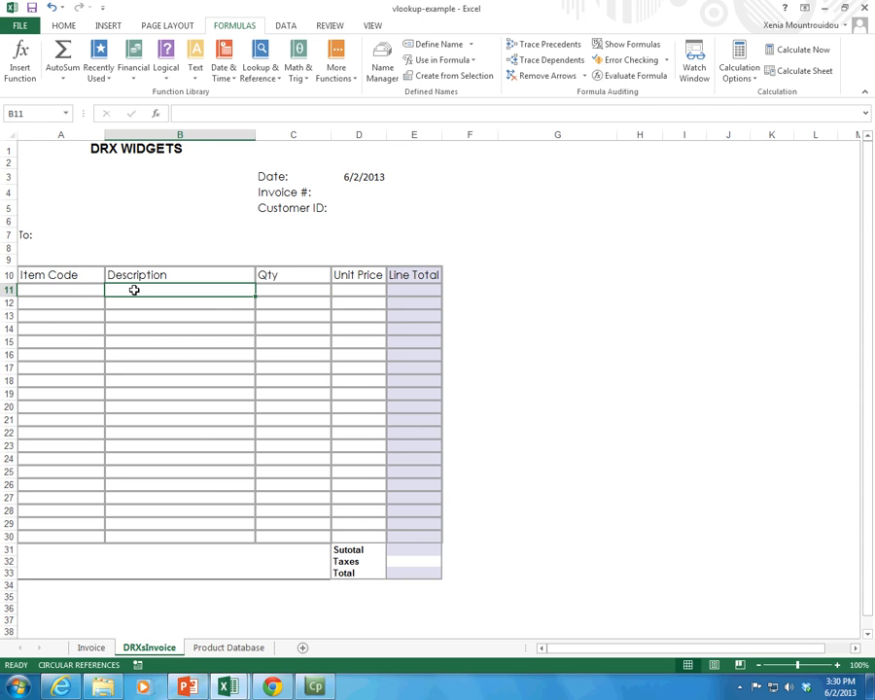
{"action": "left_click", "coordinate": [25, 78]}
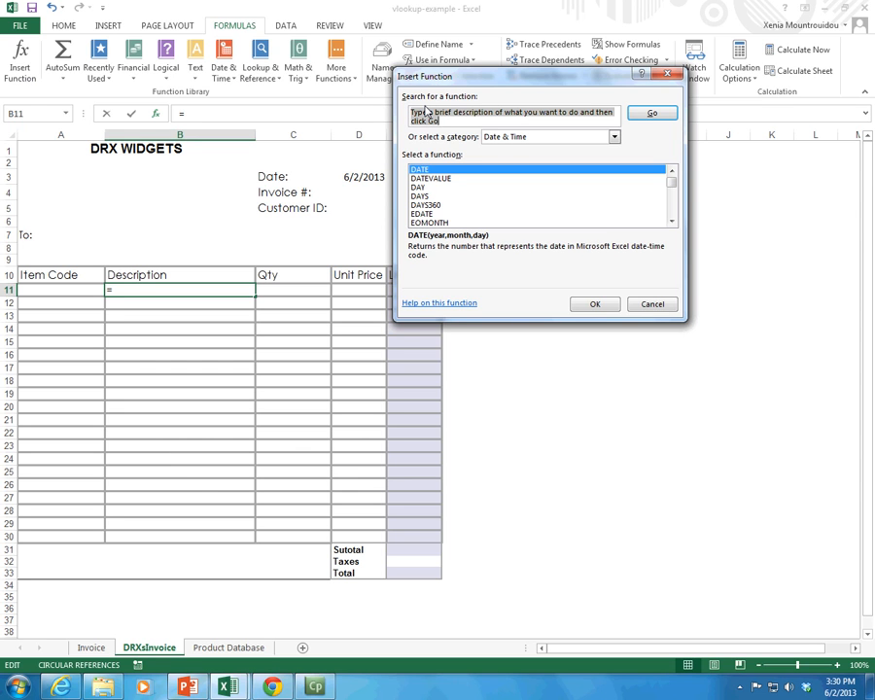
{"action": "type", "text": "vookup"}
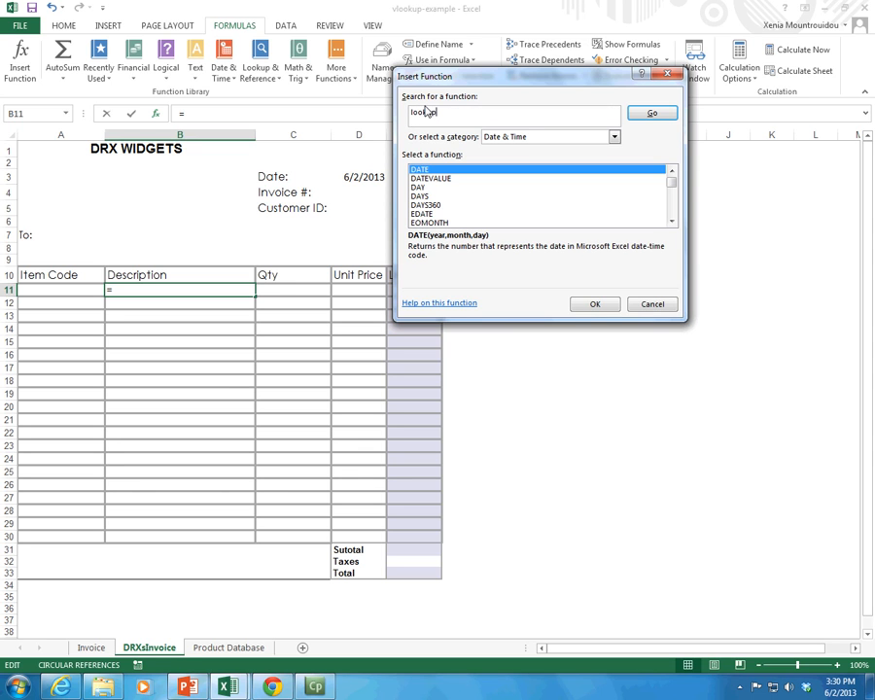
{"action": "key", "text": "Return"}
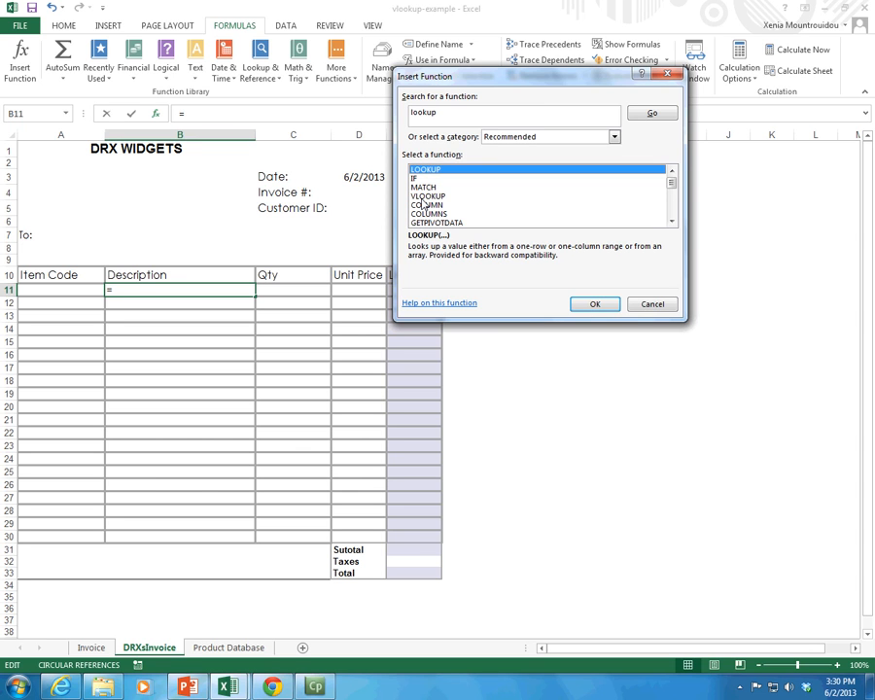
{"action": "key", "text": "Down"}
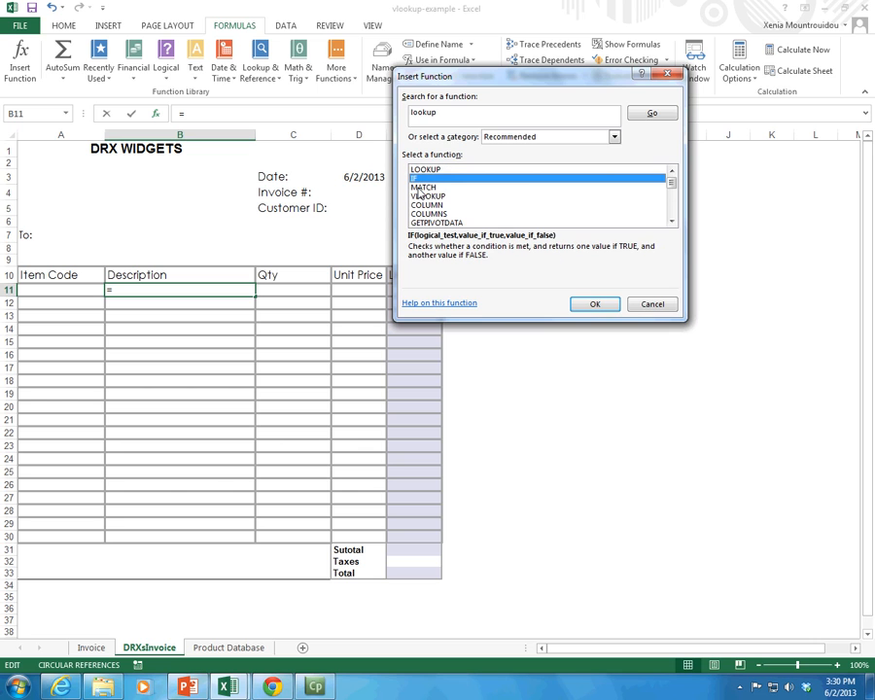
{"action": "key", "text": "Down"}
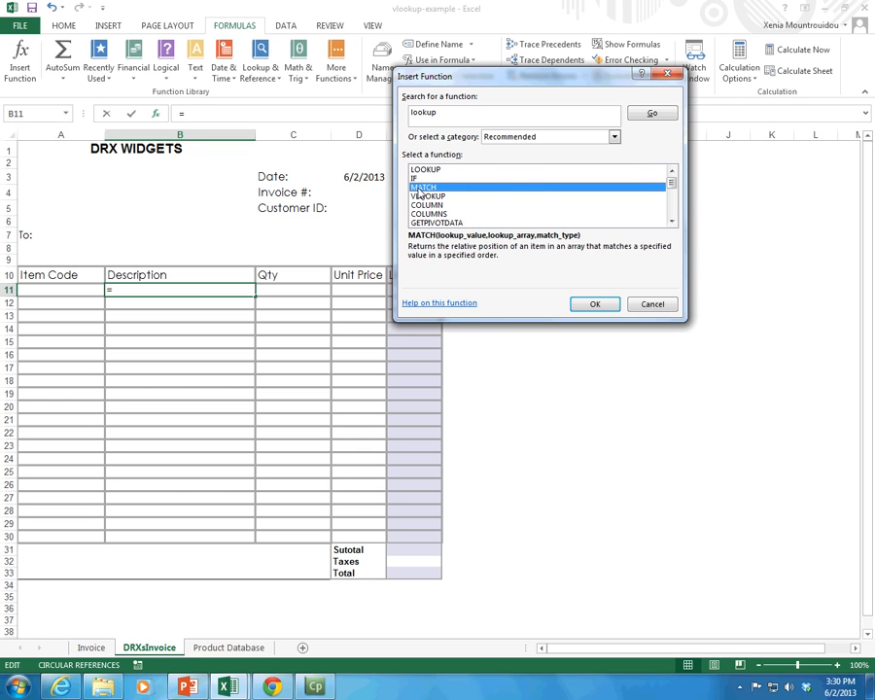
{"action": "key", "text": "Down"}
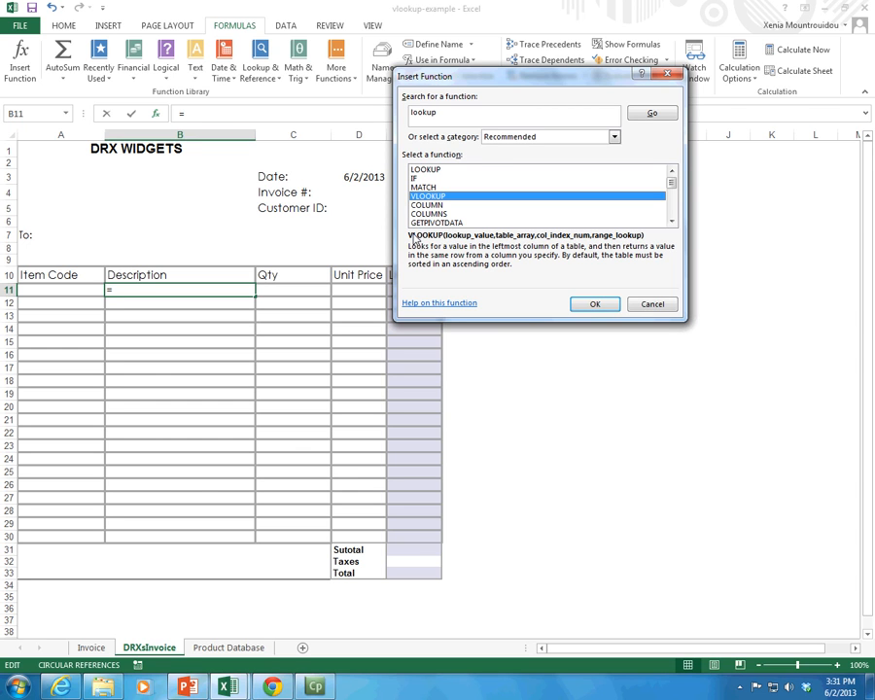
{"action": "left_click", "coordinate": [422, 179]}
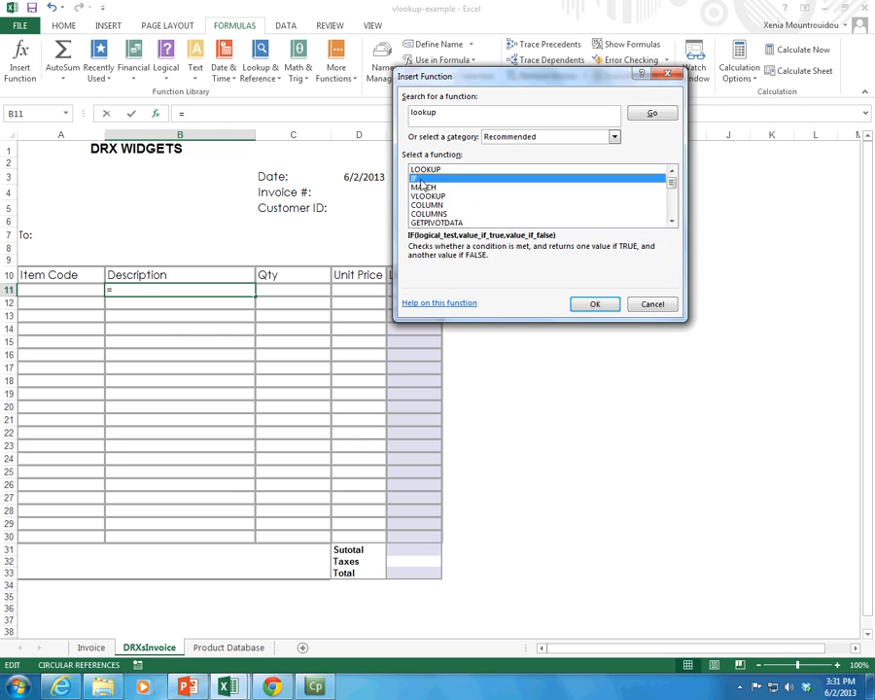
{"action": "left_click", "coordinate": [422, 186]}
{"action": "left_click", "coordinate": [426, 196]}
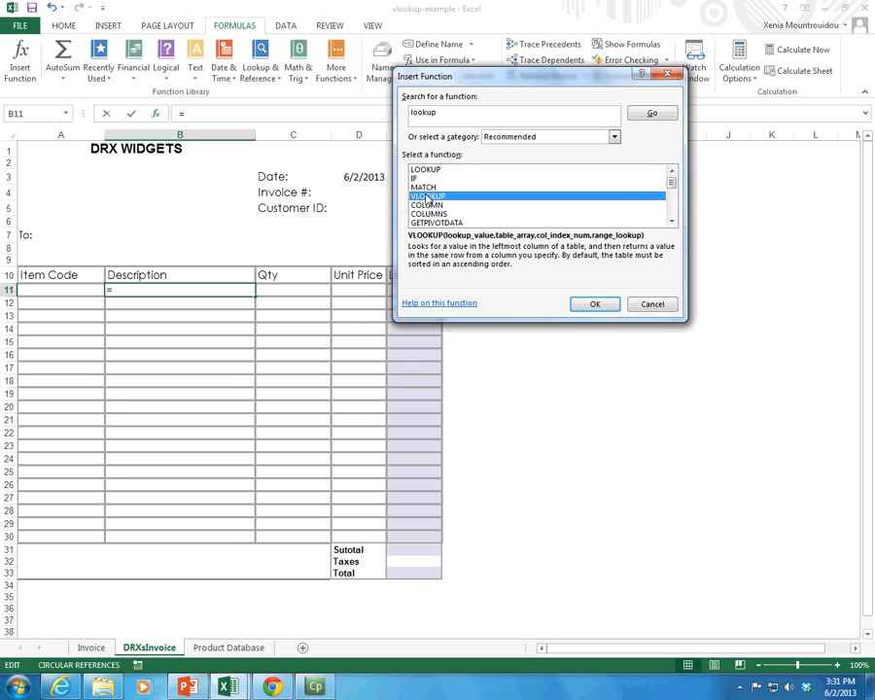
{"action": "left_click", "coordinate": [595, 305]}
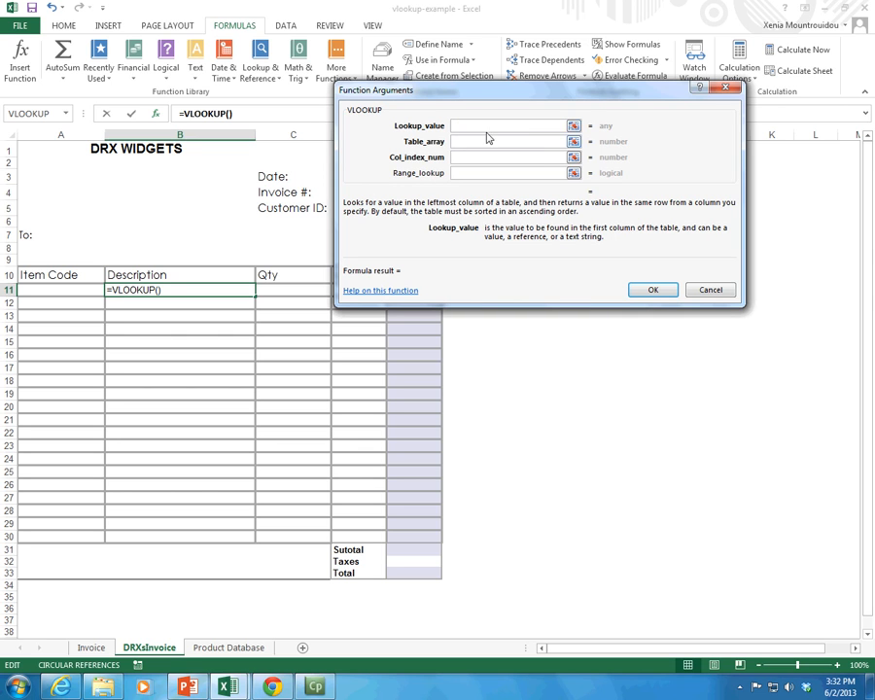
Step: Set the VLOOKUP lookup value to A11 and its table array to A1:D7 on the Product Database sheet
{"action": "left_click", "coordinate": [85, 291]}
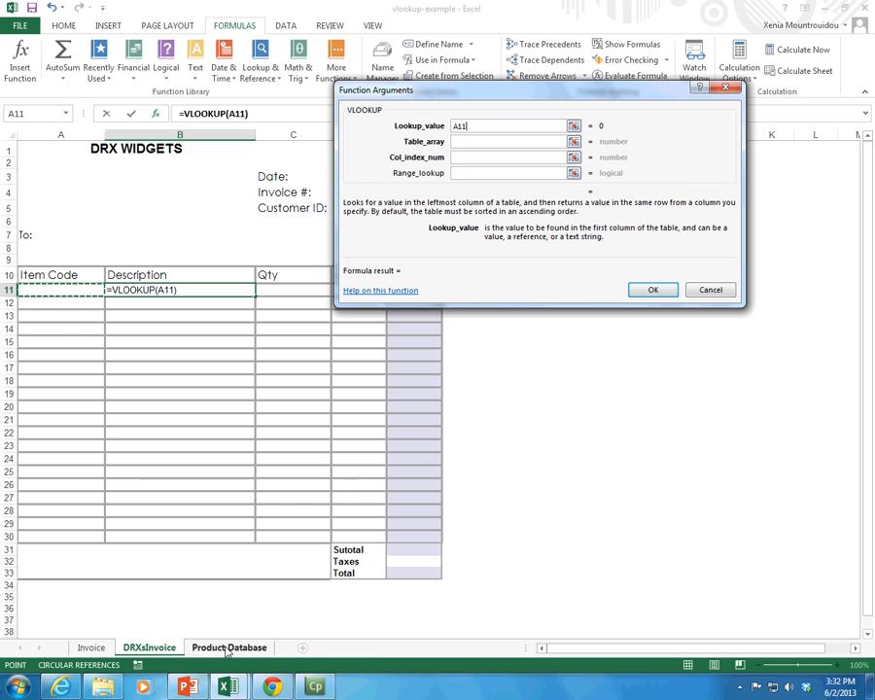
{"action": "left_click", "coordinate": [471, 141]}
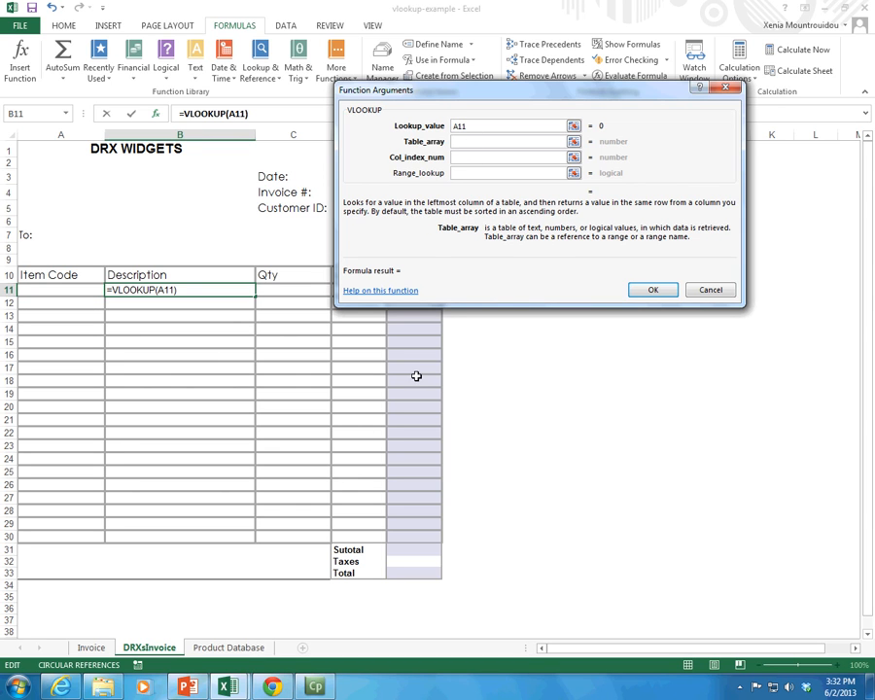
{"action": "left_click", "coordinate": [257, 647]}
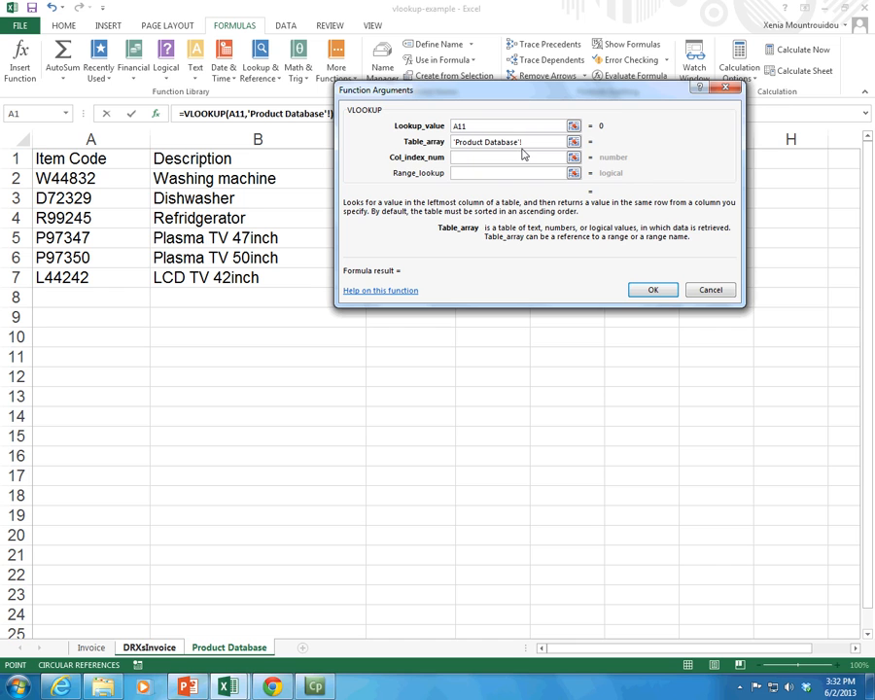
{"action": "left_click_drag", "start_coordinate": [491, 95], "coordinate": [520, 349]}
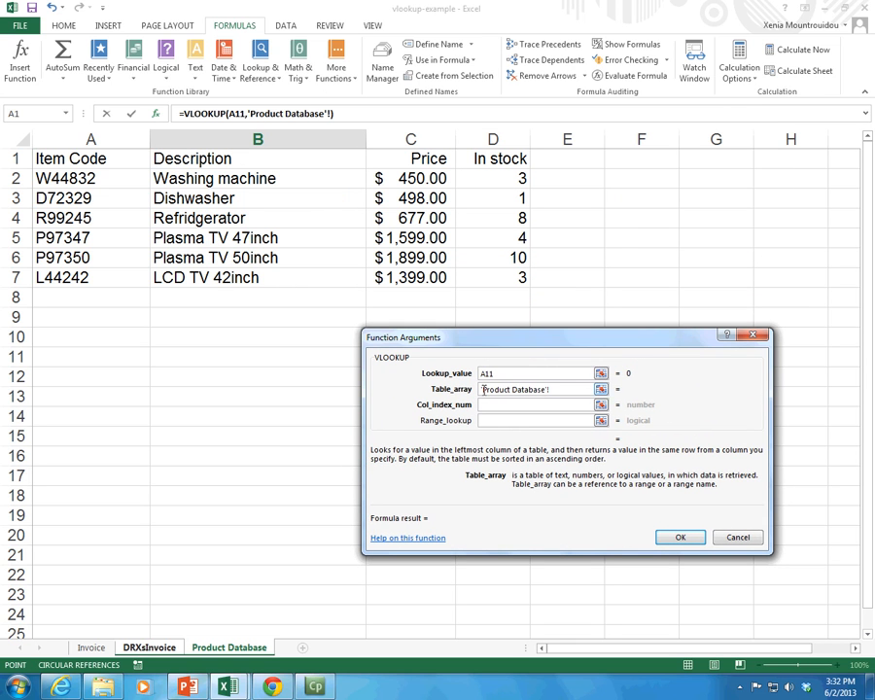
{"action": "left_click", "coordinate": [599, 390]}
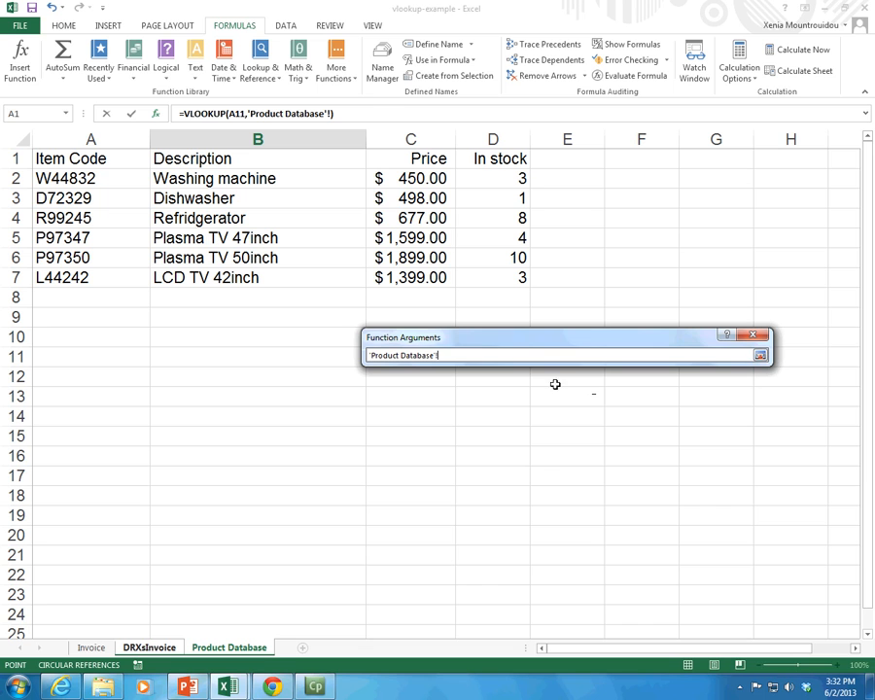
{"action": "left_click", "coordinate": [761, 355]}
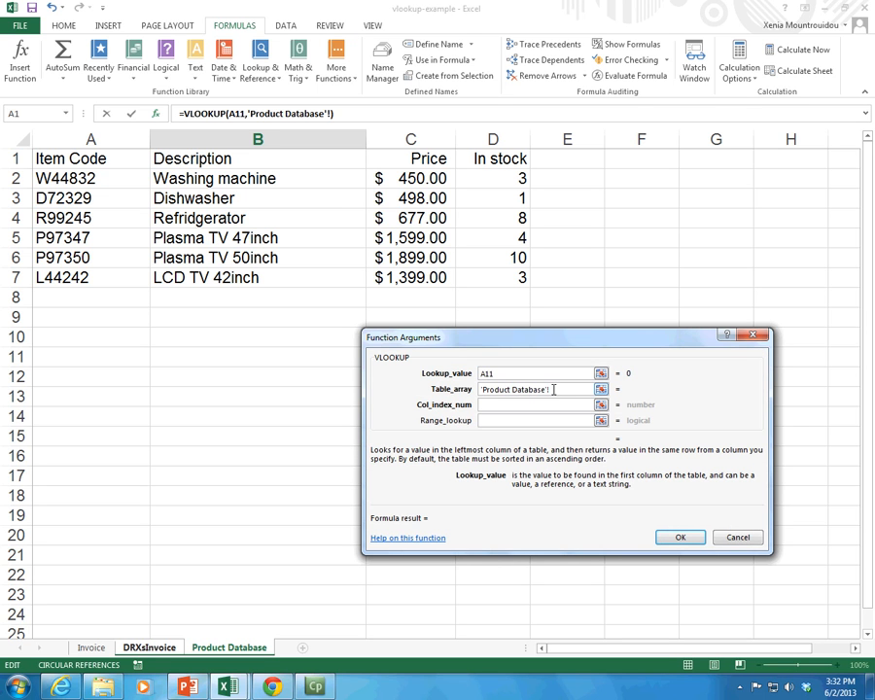
{"action": "left_click", "coordinate": [450, 390]}
{"action": "key", "text": "Delete"}
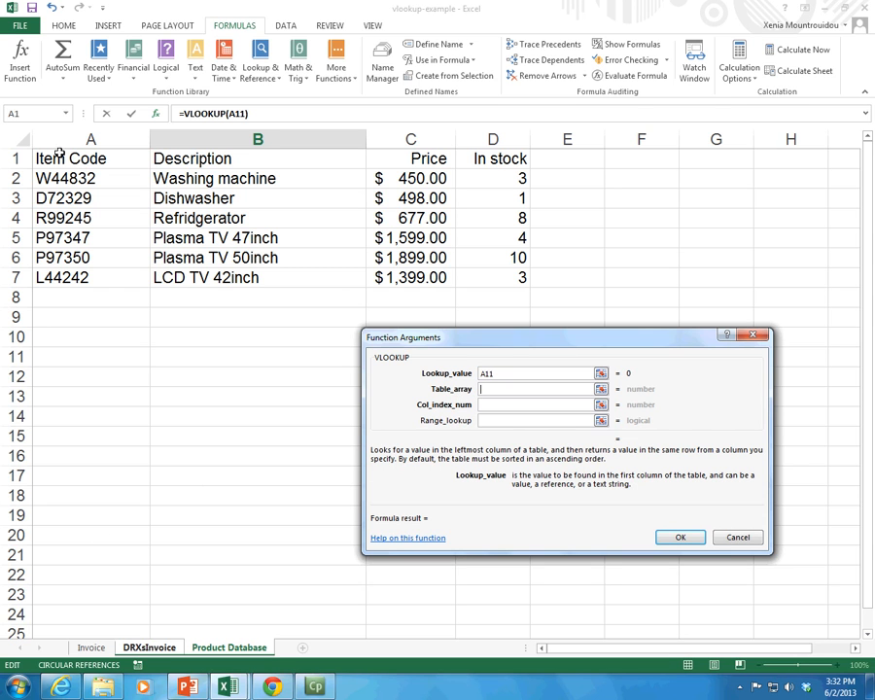
{"action": "left_click_drag", "start_coordinate": [58, 157], "coordinate": [460, 280]}
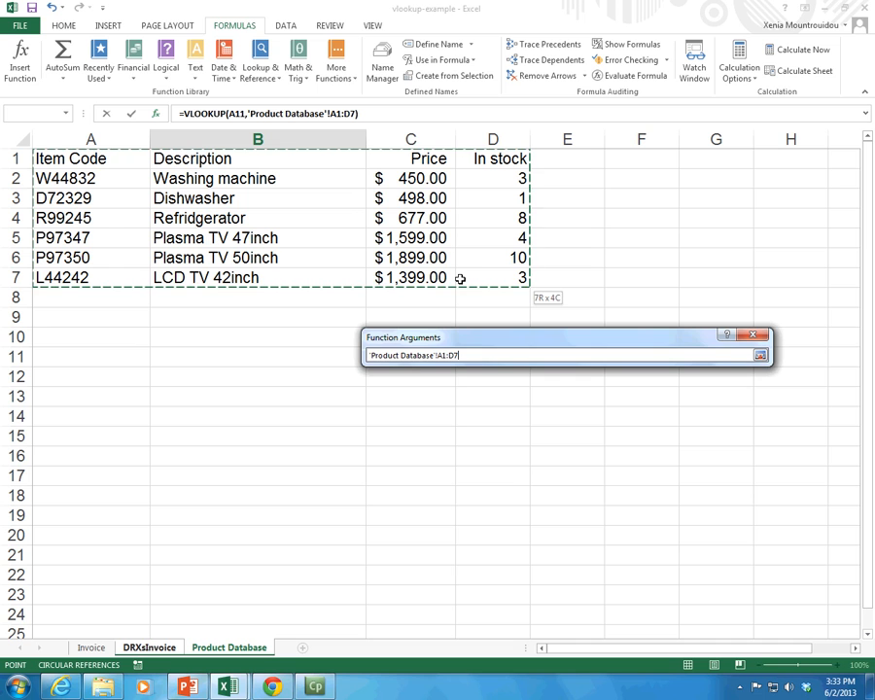
{"action": "left_click_drag", "start_coordinate": [460, 279], "coordinate": [460, 280]}
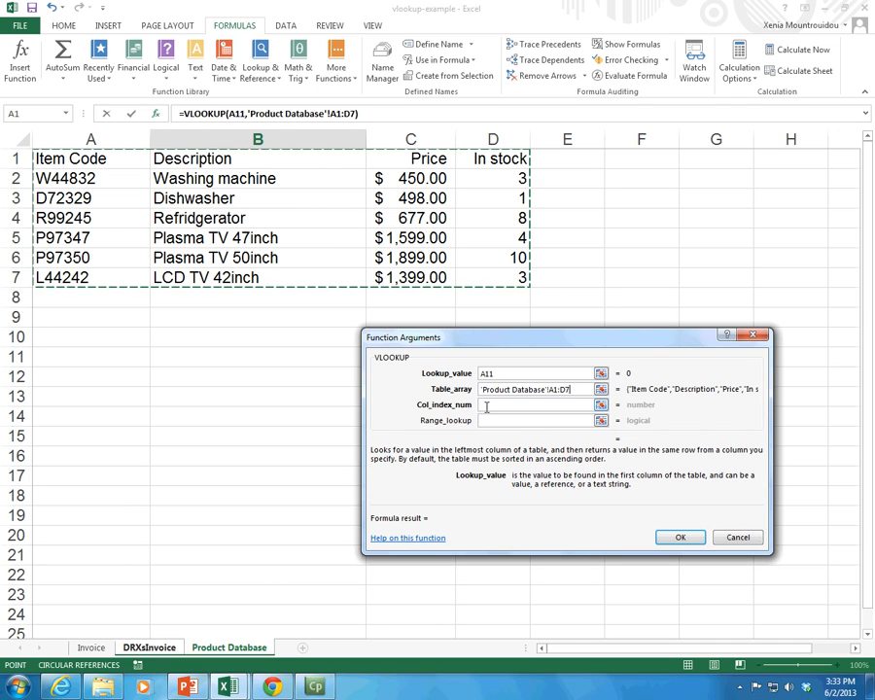
Step: Set the VLOOKUP column index number to 2 for the Description column of the Product Database table
{"action": "left_click", "coordinate": [486, 407]}
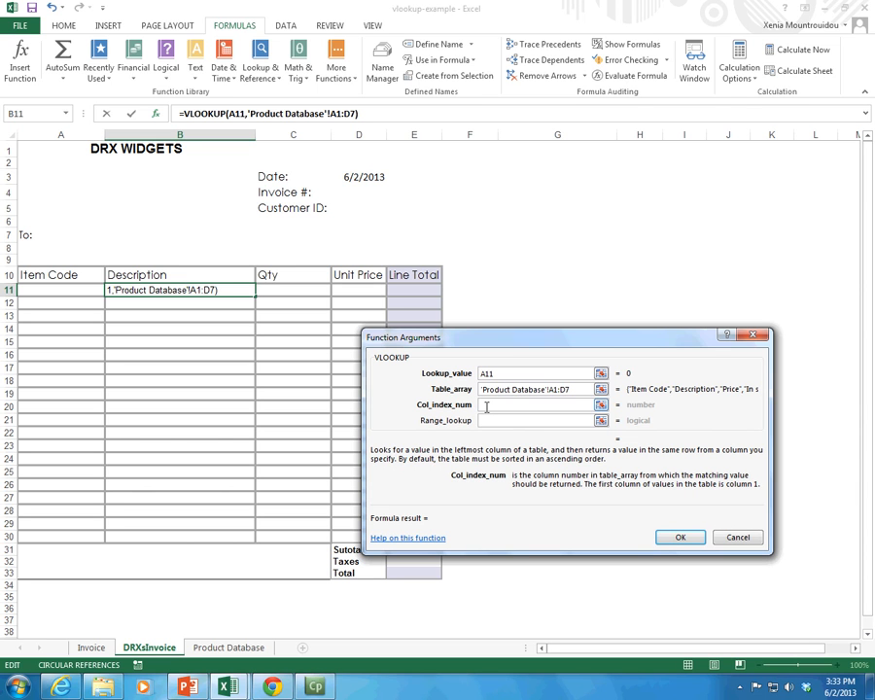
{"action": "left_click", "coordinate": [230, 647]}
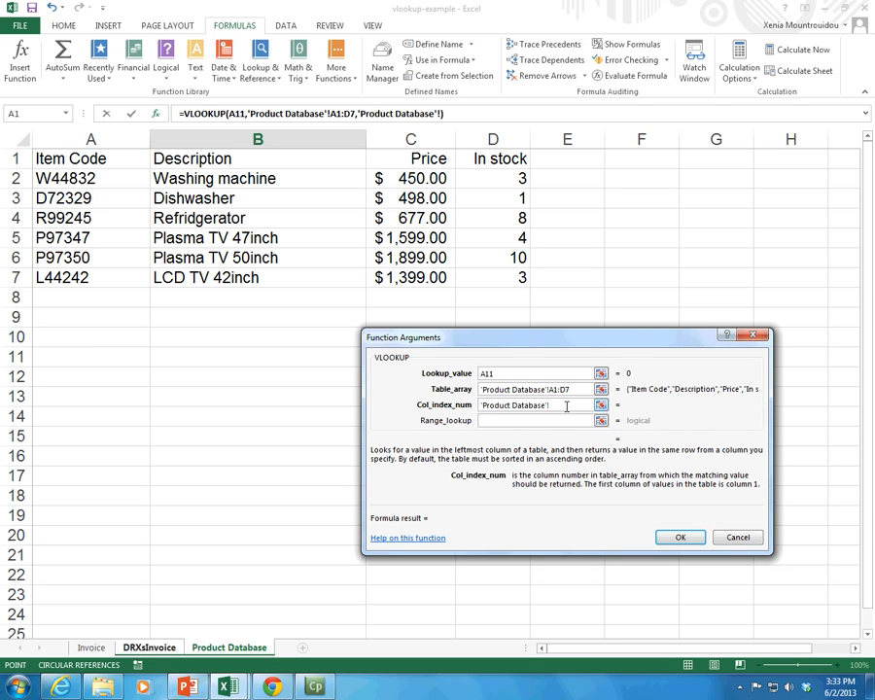
{"action": "left_click_drag", "start_coordinate": [567, 406], "coordinate": [465, 409]}
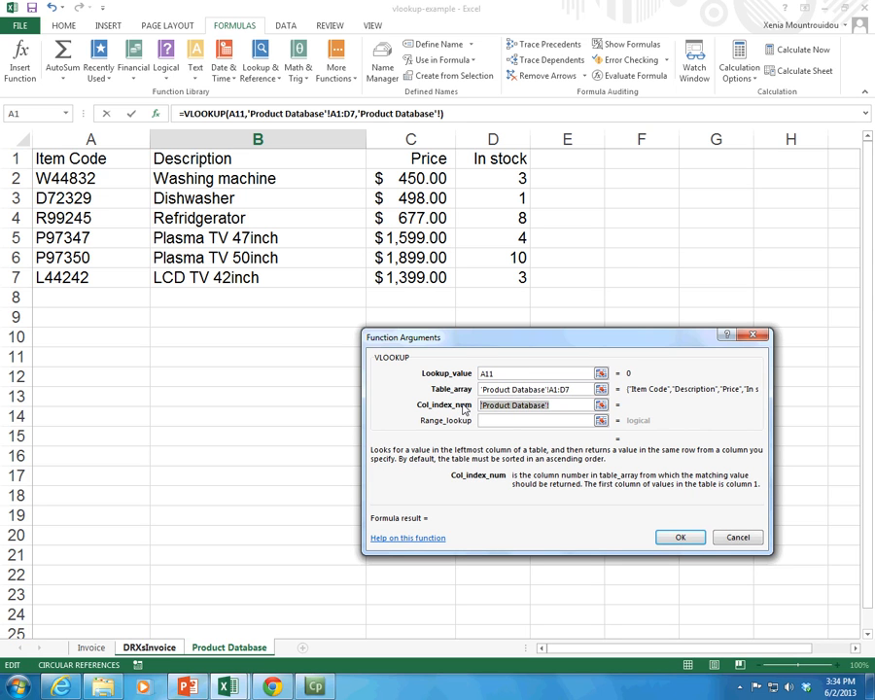
{"action": "key", "text": "BackSpace"}
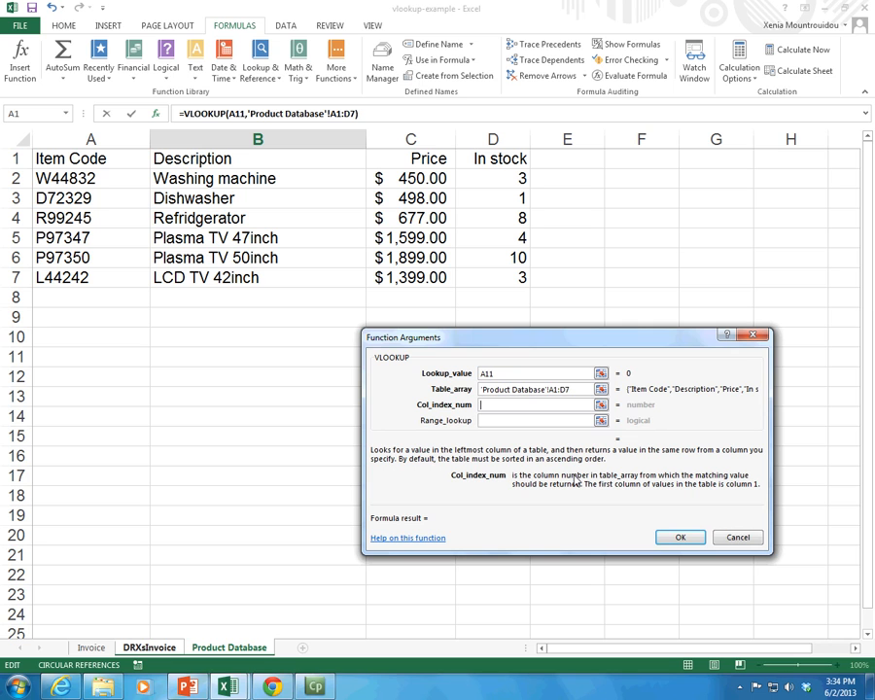
{"action": "type", "text": "2"}
{"action": "left_click", "coordinate": [78, 646]}
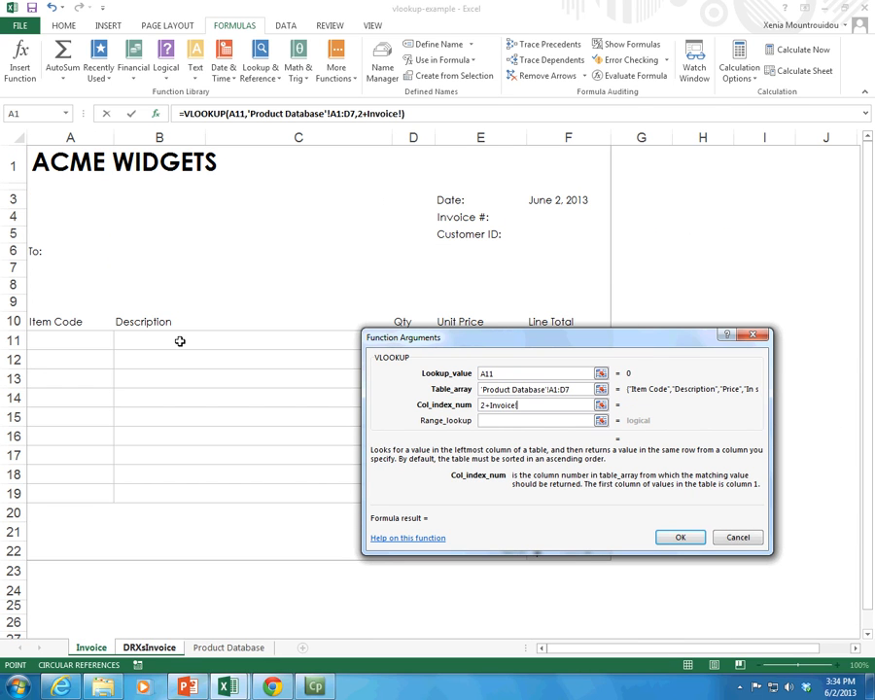
{"action": "left_click", "coordinate": [148, 647]}
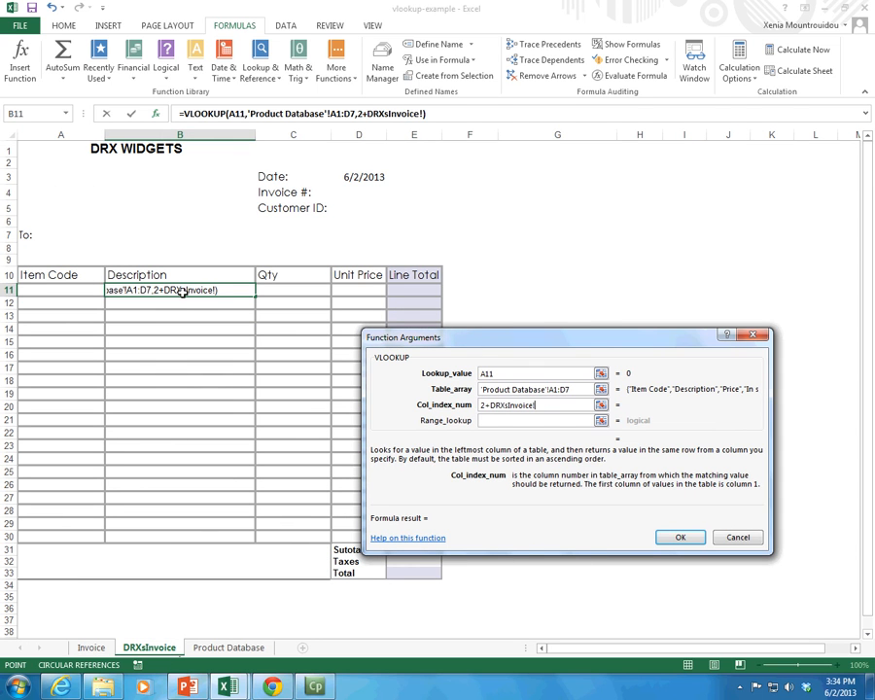
{"action": "left_click_drag", "start_coordinate": [538, 407], "coordinate": [485, 406]}
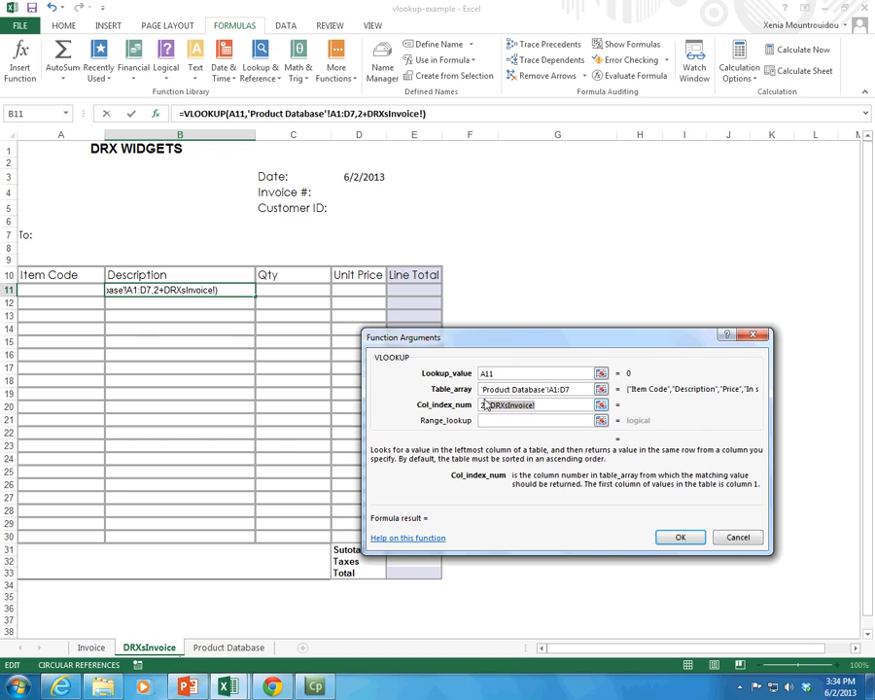
{"action": "key", "text": "Delete"}
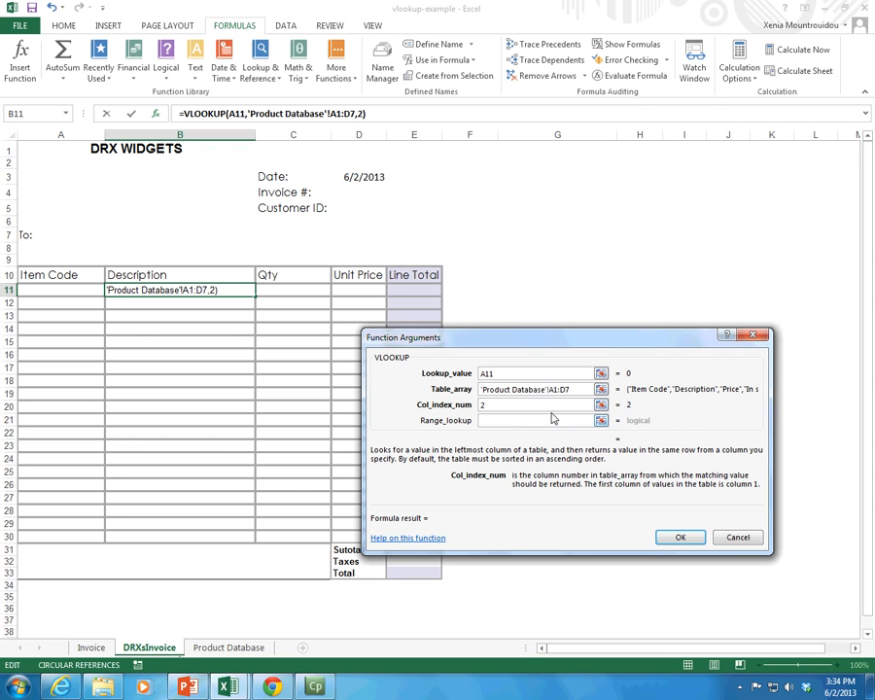
Step: Review the VLOOKUP lookup value, table array and column index against the Product Database and DRXsInvoice sheets, clearing any stray sheet references
{"action": "left_click", "coordinate": [504, 373]}
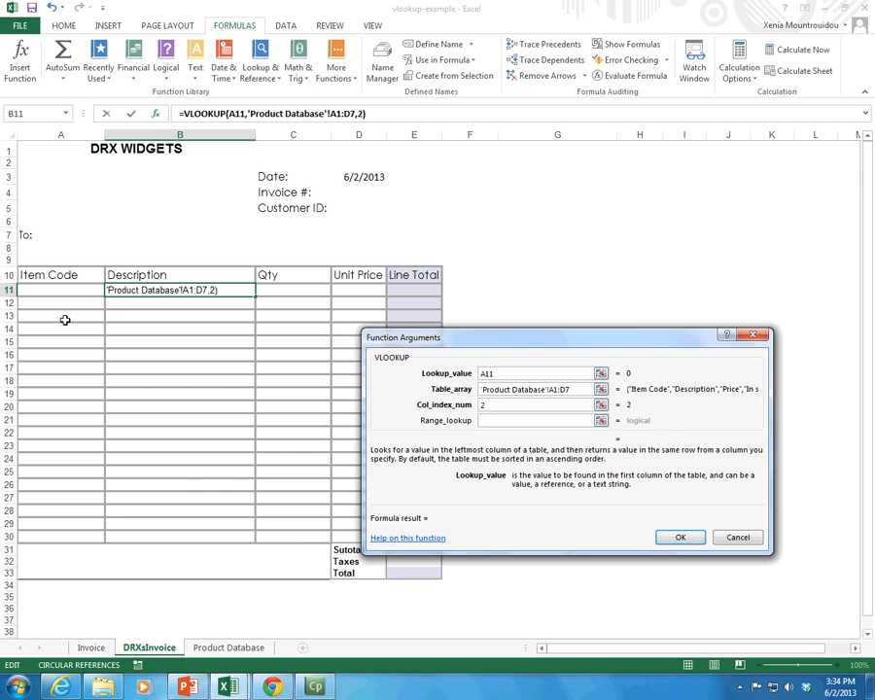
{"action": "left_click", "coordinate": [582, 389]}
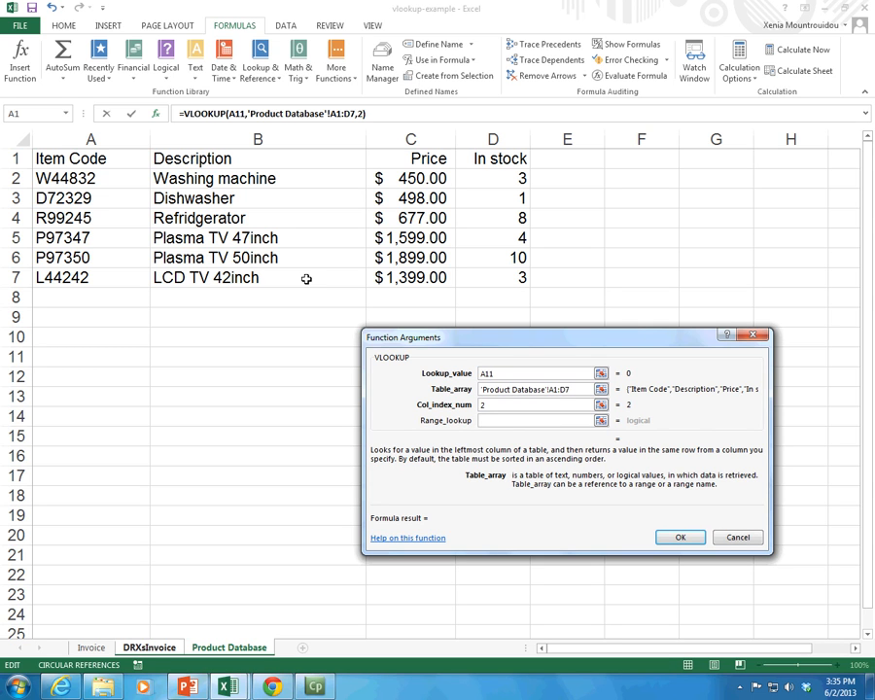
{"action": "left_click", "coordinate": [495, 405]}
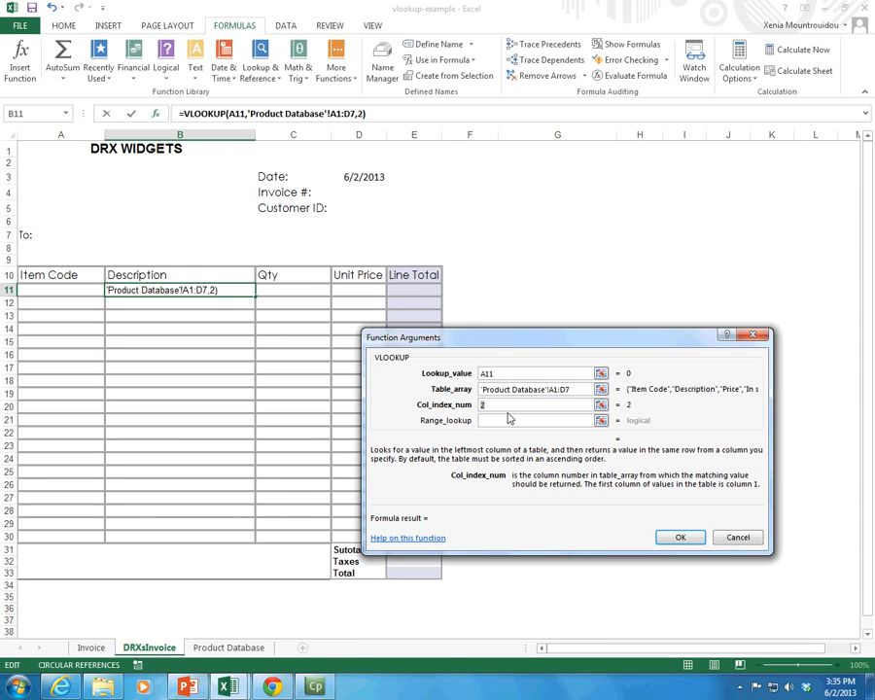
{"action": "type", "text": "+"}
{"action": "left_click", "coordinate": [270, 646]}
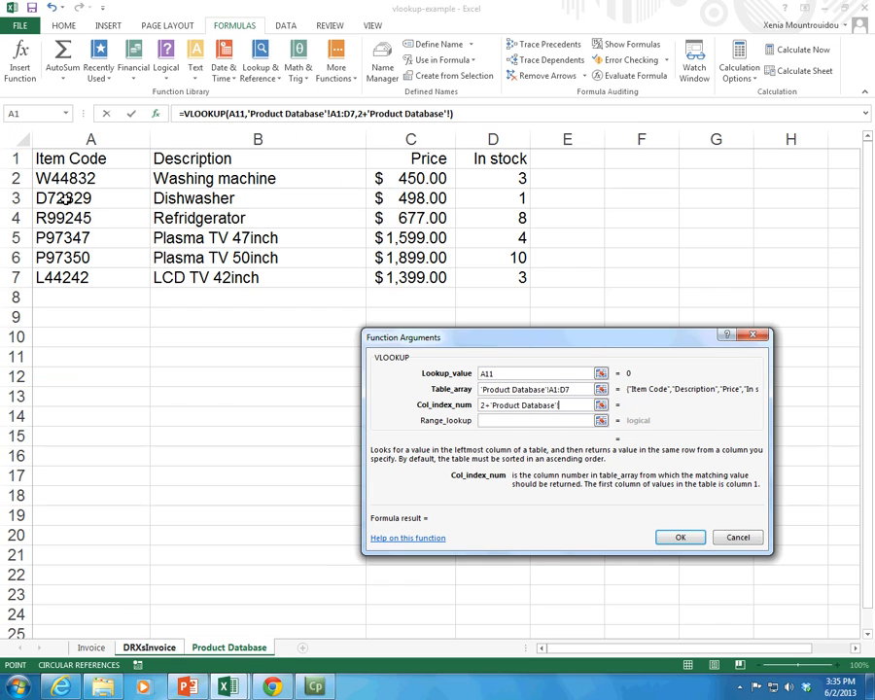
{"action": "key", "text": "BackSpace"}
{"action": "key", "text": "BackSpace"}
{"action": "key", "text": "BackSpace"}
{"action": "key", "text": "BackSpace"}
{"action": "key", "text": "BackSpace"}
{"action": "key", "text": "BackSpace"}
{"action": "key", "text": "BackSpace"}
{"action": "key", "text": "BackSpace"}
{"action": "key", "text": "BackSpace"}
{"action": "key", "text": "BackSpace"}
{"action": "key", "text": "BackSpace"}
{"action": "key", "text": "BackSpace"}
{"action": "key", "text": "BackSpace"}
{"action": "key", "text": "BackSpace"}
{"action": "key", "text": "BackSpace"}
{"action": "key", "text": "BackSpace"}
{"action": "key", "text": "BackSpace"}
{"action": "key", "text": "BackSpace"}
{"action": "key", "text": "BackSpace"}
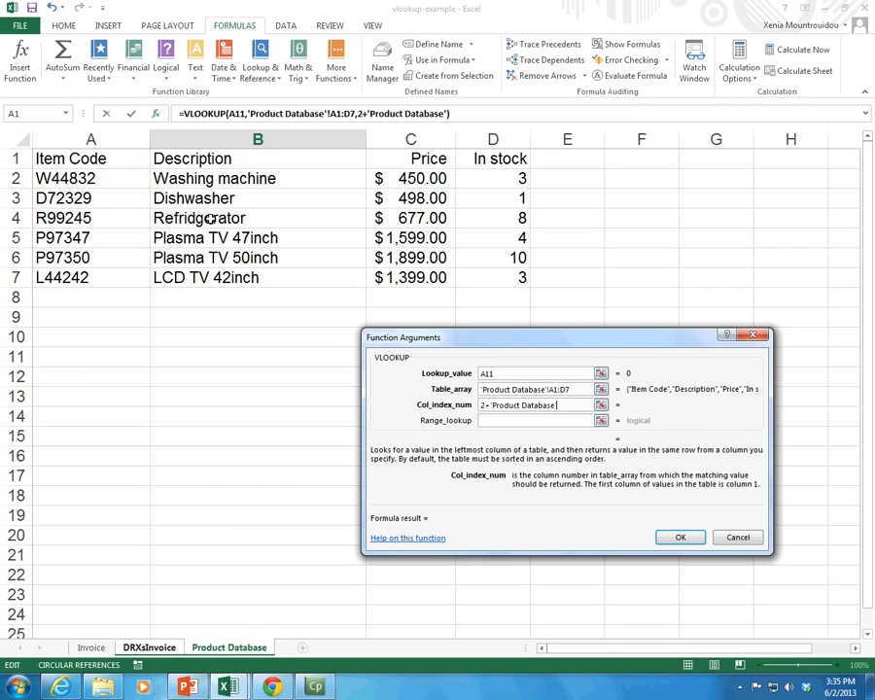
{"action": "key", "text": "BackSpace"}
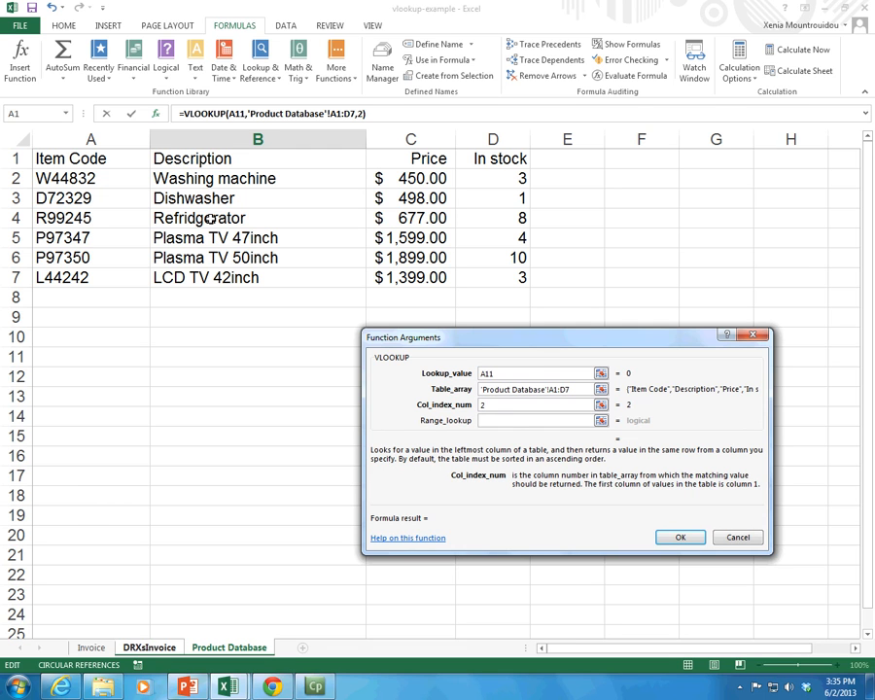
{"action": "type", "text": "+"}
{"action": "left_click", "coordinate": [141, 647]}
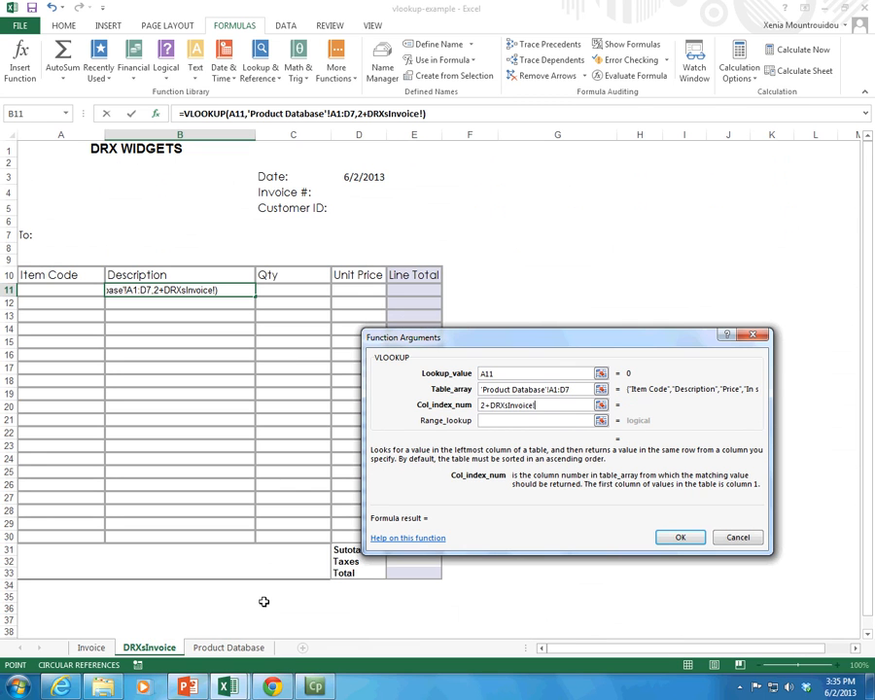
{"action": "left_click_drag", "start_coordinate": [542, 404], "coordinate": [485, 405]}
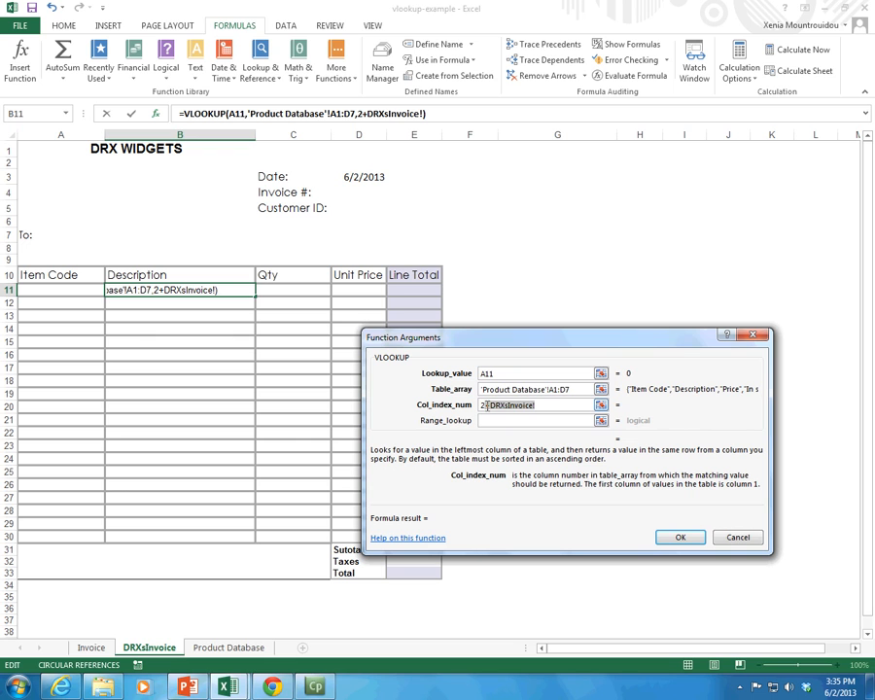
{"action": "type", "text": "\\"}
{"action": "key", "text": "BackSpace"}
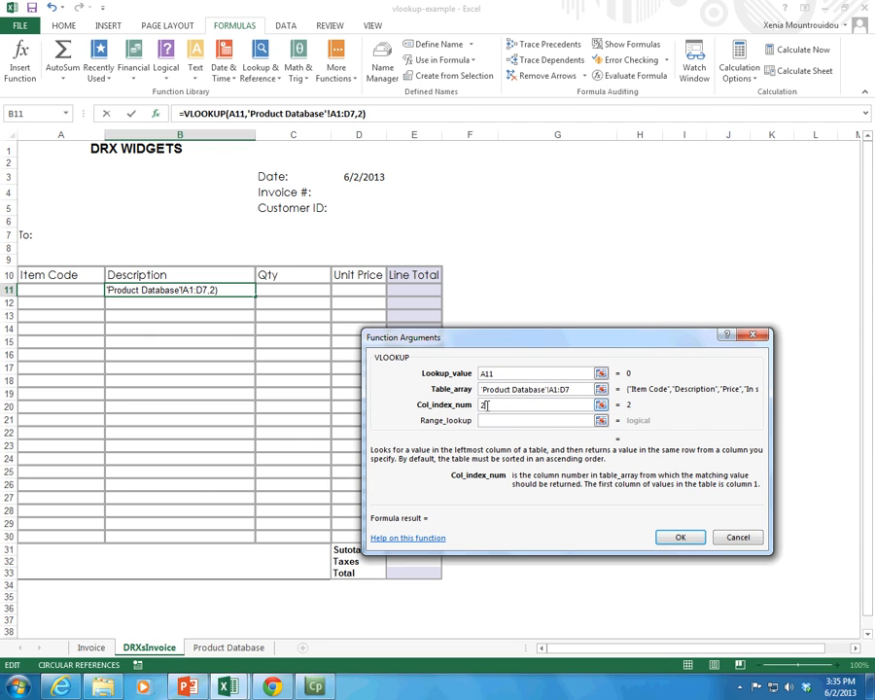
Step: Set the VLOOKUP range lookup to false for an exact match and commit the formula in B11
{"action": "left_click", "coordinate": [498, 420]}
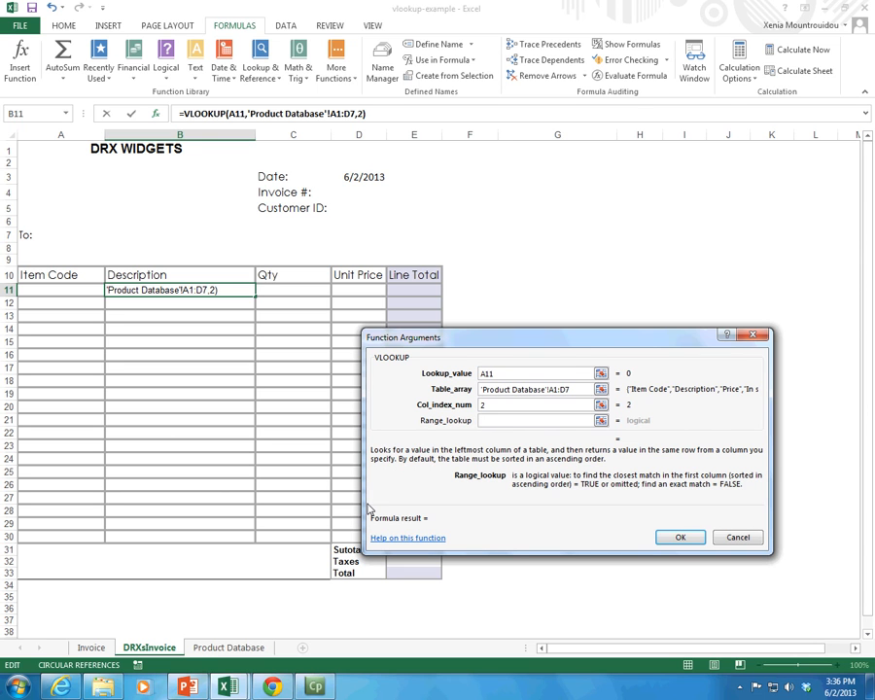
{"action": "left_click", "coordinate": [199, 647]}
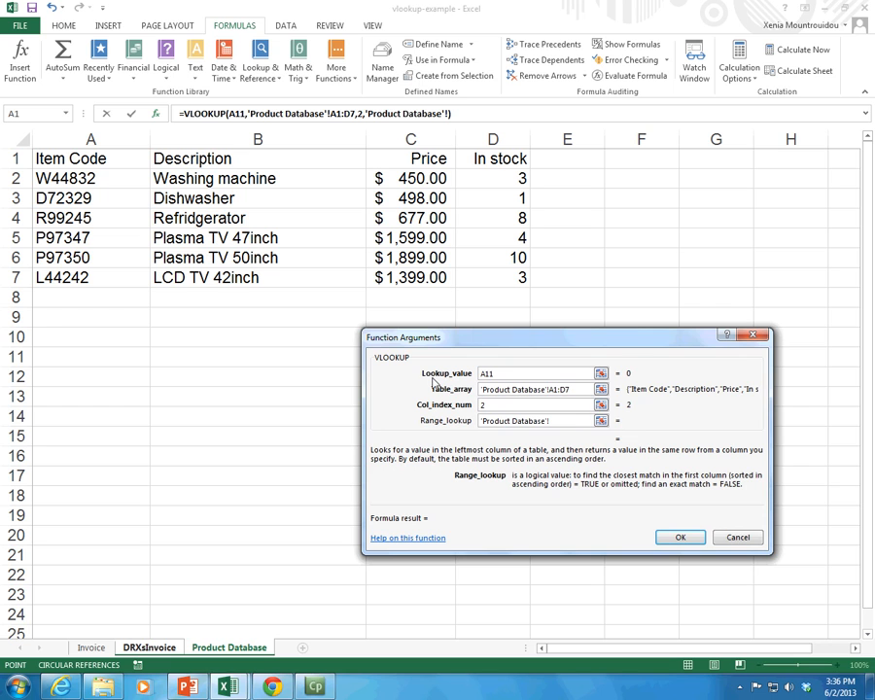
{"action": "left_click_drag", "start_coordinate": [564, 418], "coordinate": [464, 428]}
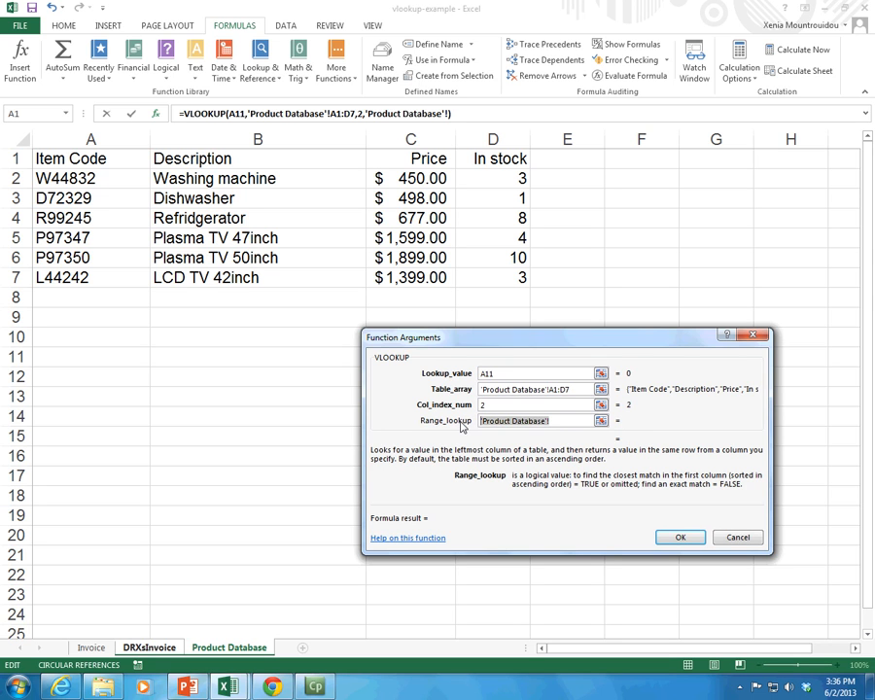
{"action": "key", "text": "BackSpace"}
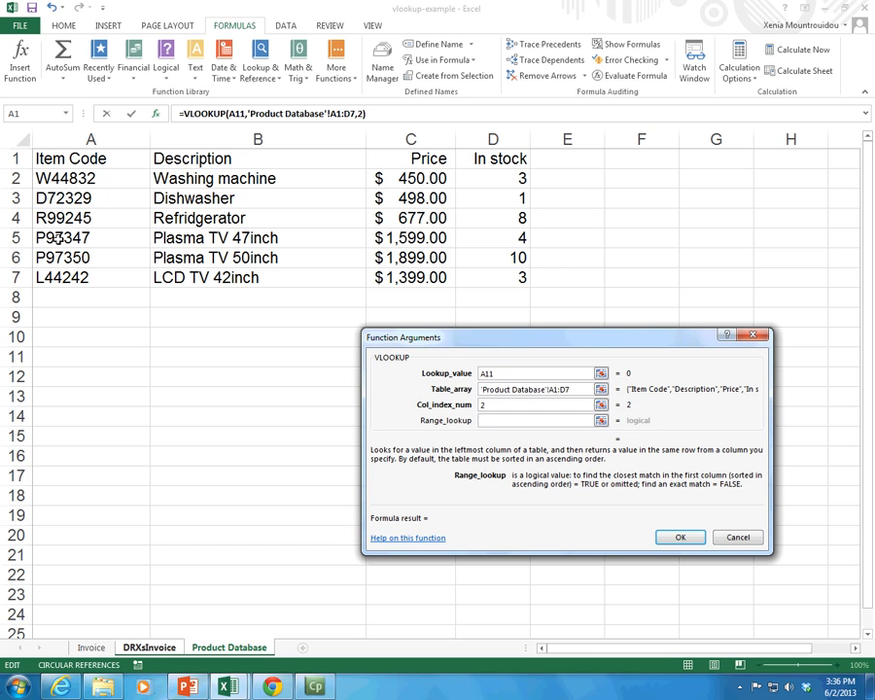
{"action": "type", "text": "false"}
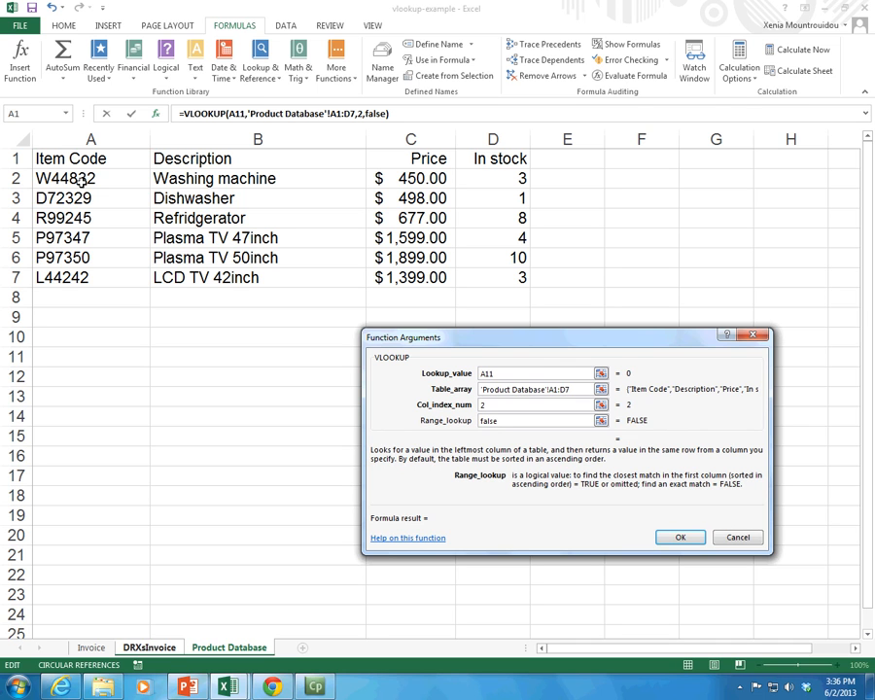
{"action": "left_click", "coordinate": [678, 536]}
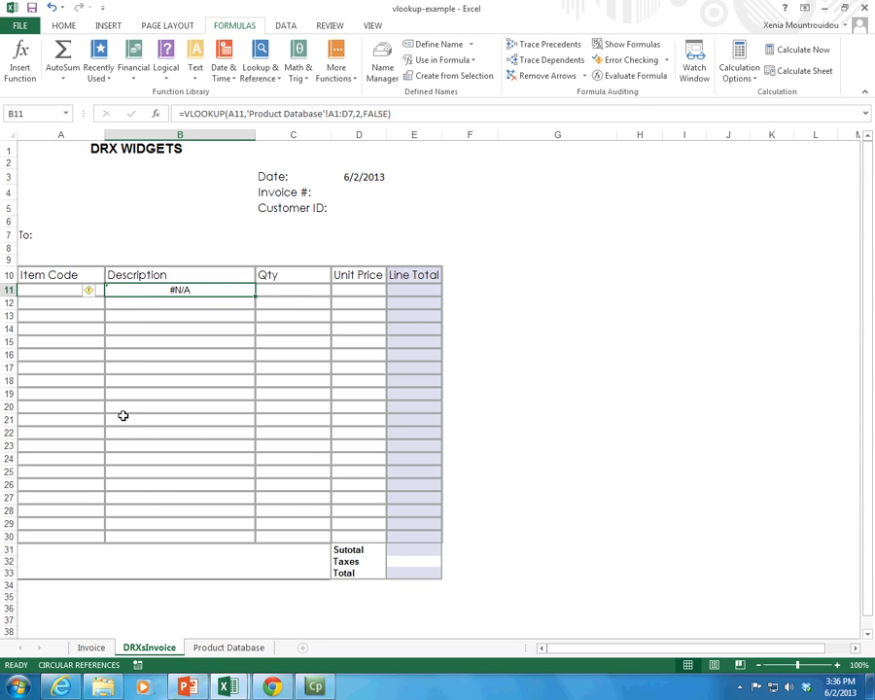
Step: Copy item code P97350 from A6 of the Product Database sheet into item code cell A11 of the DRXsInvoice sheet
{"action": "left_click", "coordinate": [225, 647]}
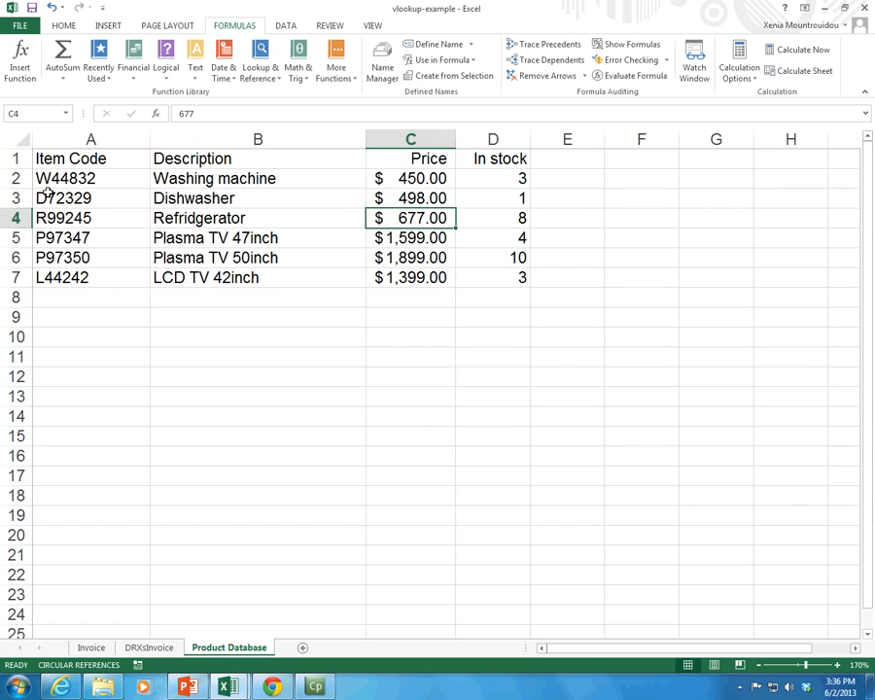
{"action": "left_click", "coordinate": [61, 181]}
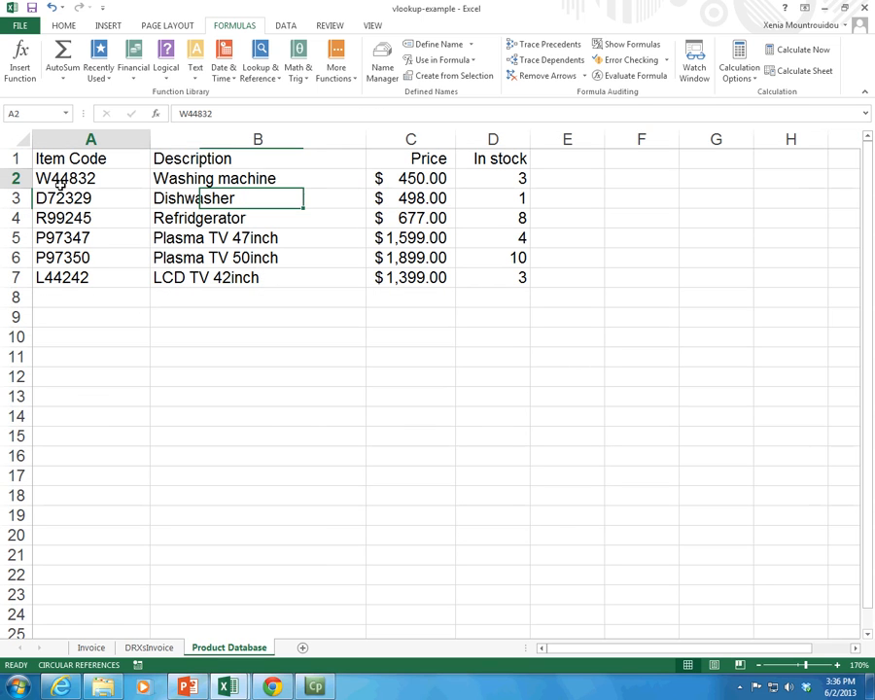
{"action": "left_click", "coordinate": [130, 256]}
{"action": "double_click", "coordinate": [194, 113]}
{"action": "key", "text": "ctrl+c"}
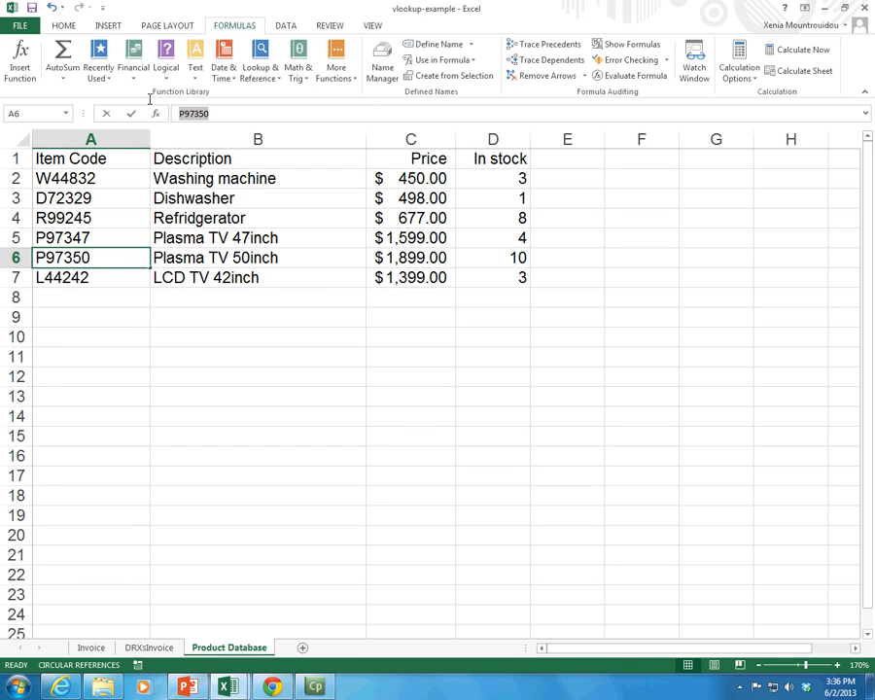
{"action": "left_click", "coordinate": [86, 647]}
{"action": "left_click", "coordinate": [141, 647]}
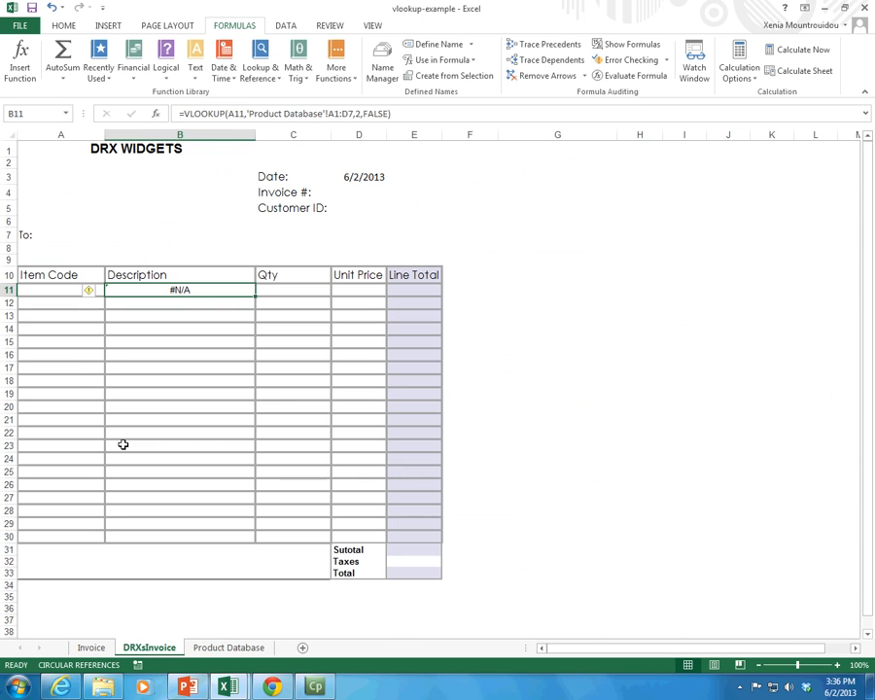
{"action": "left_click", "coordinate": [52, 289]}
{"action": "key", "text": "ctrl+v"}
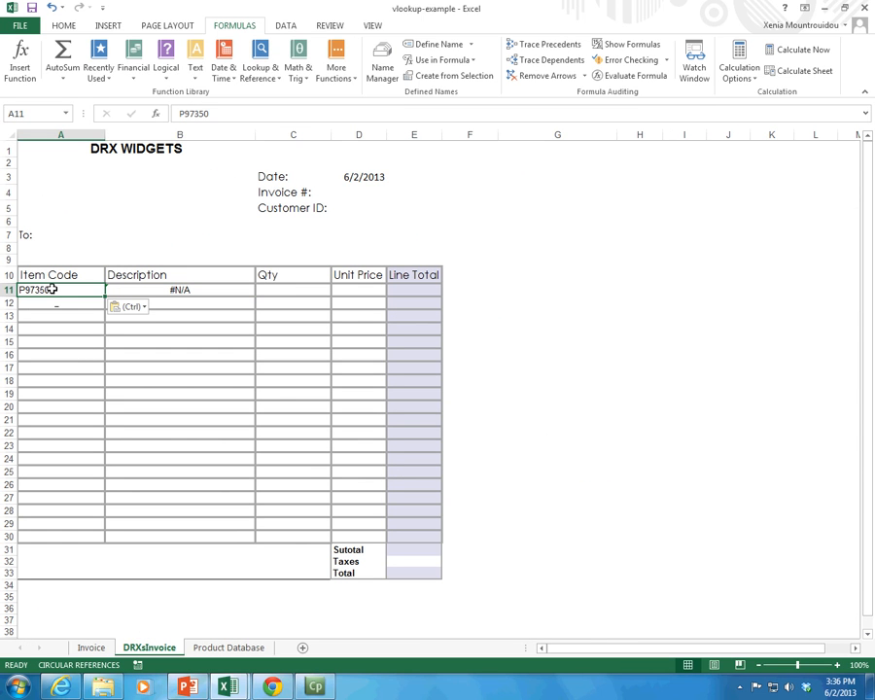
Step: Check the VLOOKUP formula in description cell B11 against the item code in A11
{"action": "key", "text": "Return"}
{"action": "key", "text": "Up"}
{"action": "key", "text": "Right"}
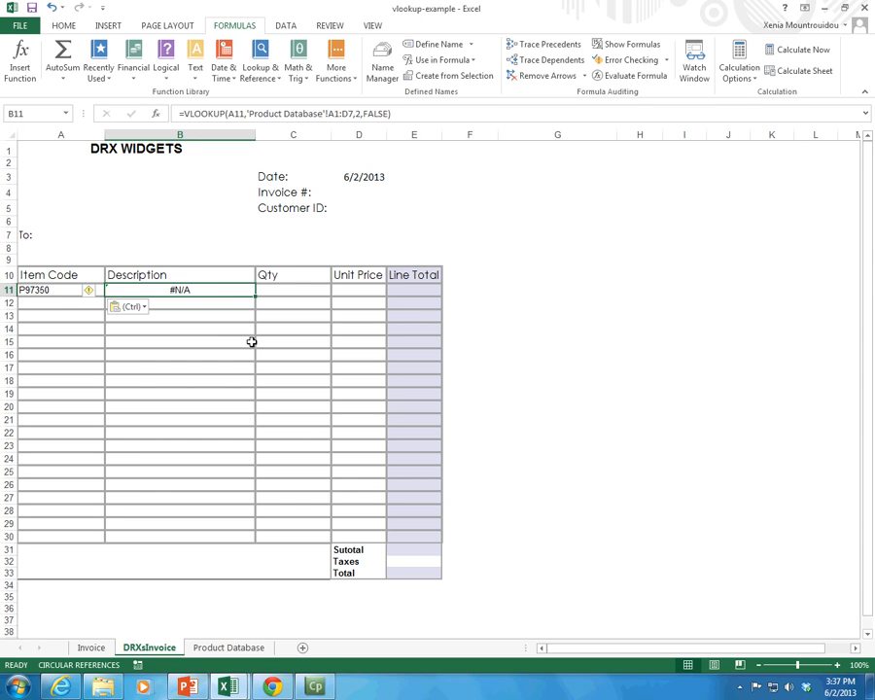
{"action": "left_click", "coordinate": [170, 342]}
{"action": "left_click", "coordinate": [180, 288]}
{"action": "key", "text": "Escape"}
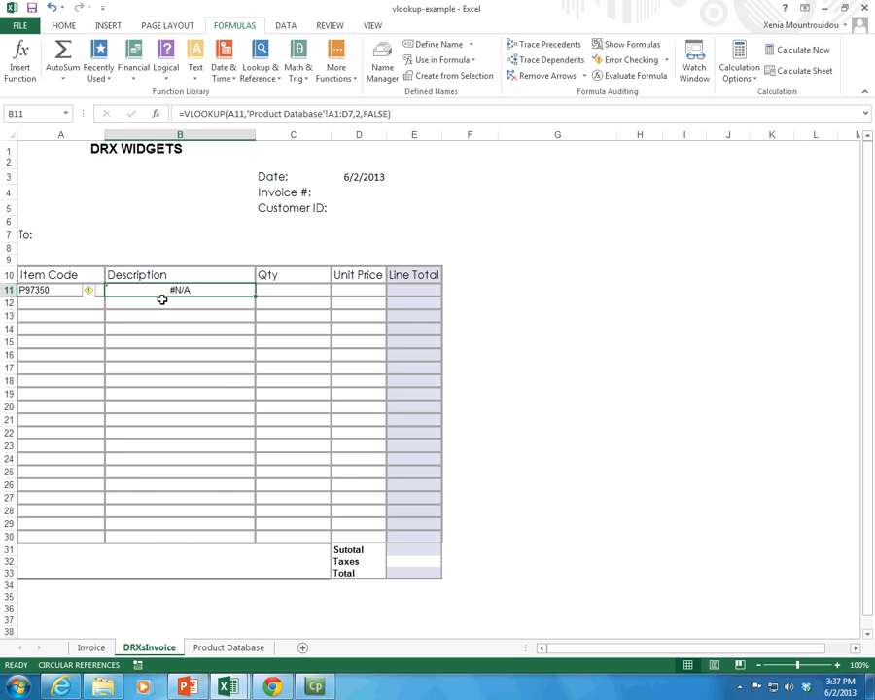
{"action": "left_click", "coordinate": [45, 289]}
{"action": "left_click", "coordinate": [179, 289]}
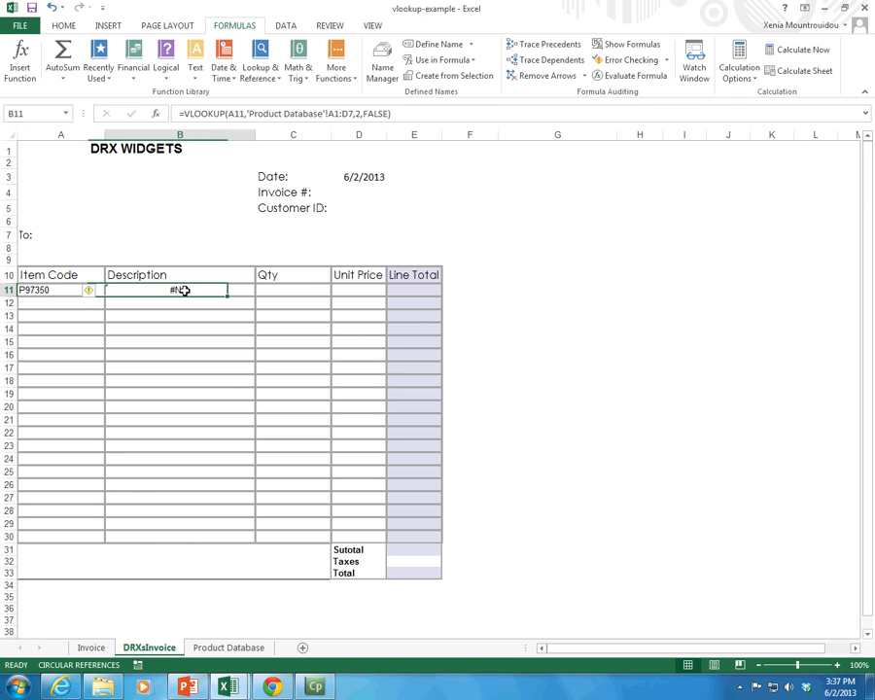
{"action": "left_click", "coordinate": [377, 115]}
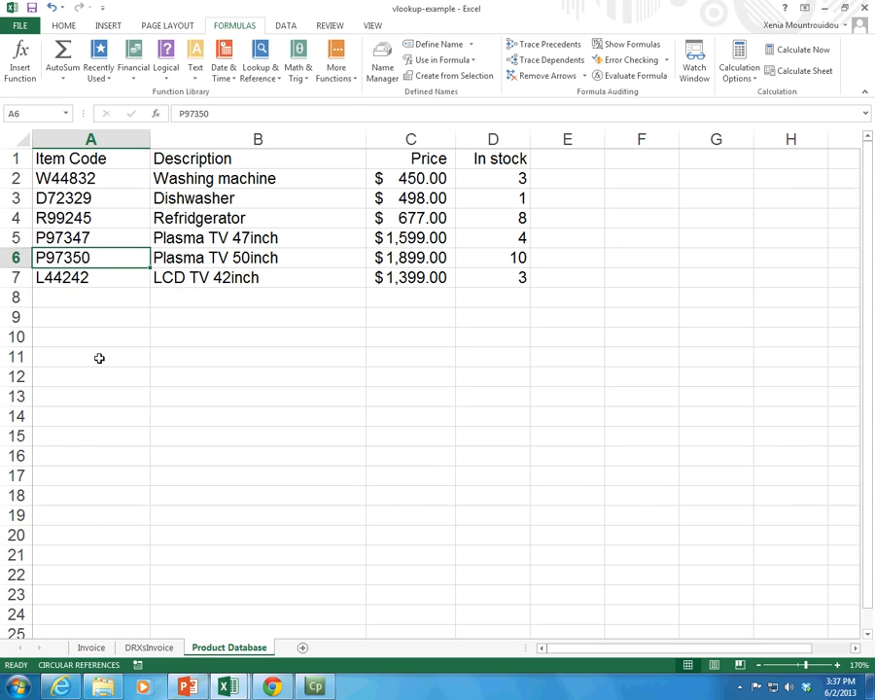
Step: Compare the item codes on the Product Database sheet with the description in row 11 of the DRXsInvoice sheet
{"action": "left_click", "coordinate": [102, 183]}
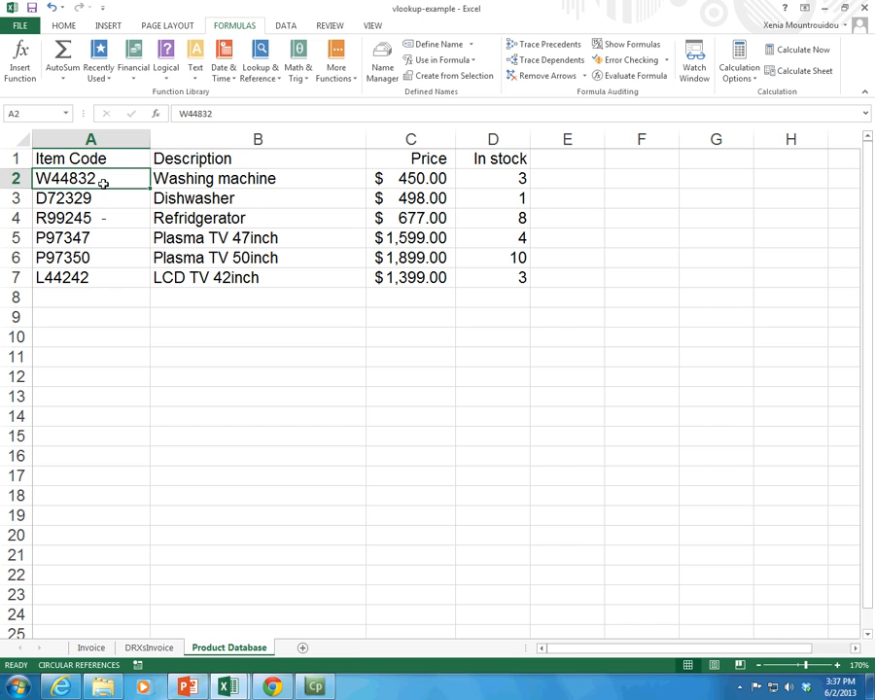
{"action": "left_click", "coordinate": [97, 236]}
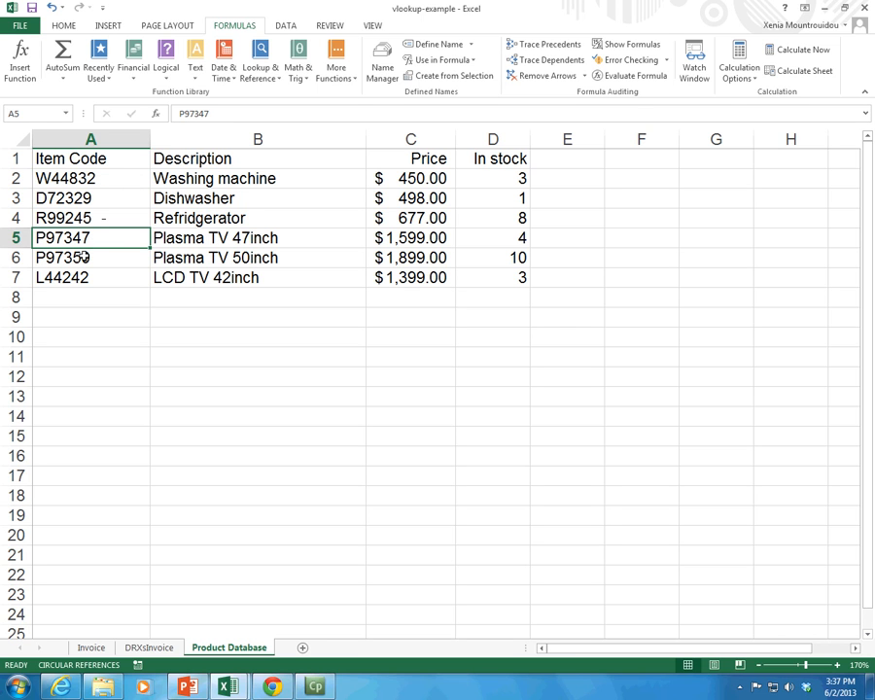
{"action": "left_click", "coordinate": [84, 257]}
{"action": "left_click", "coordinate": [146, 647]}
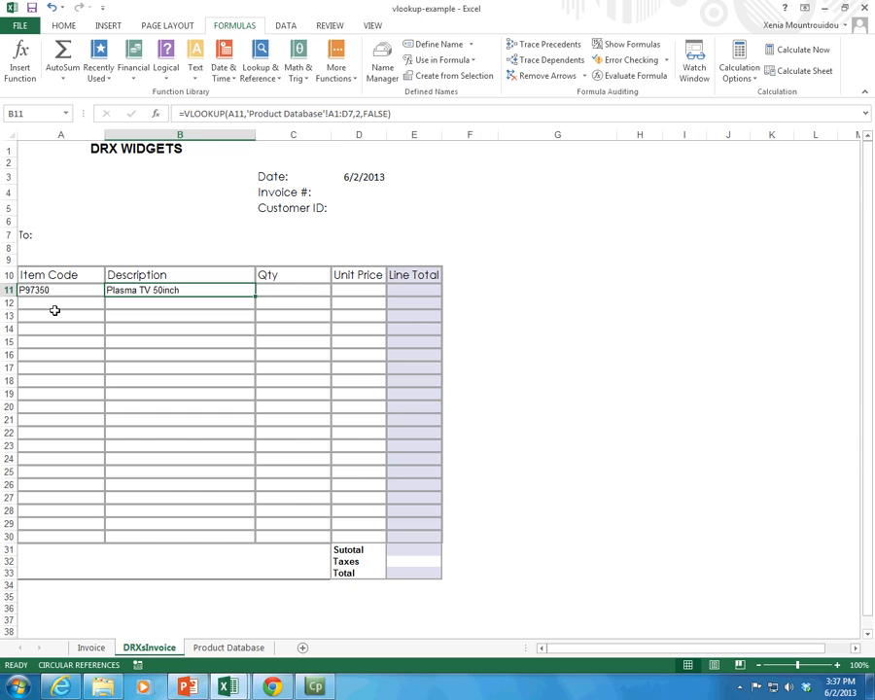
Step: Fill the VLOOKUP formula from B11 down the Description column through B30 and check the copy in B12
{"action": "left_click", "coordinate": [229, 647]}
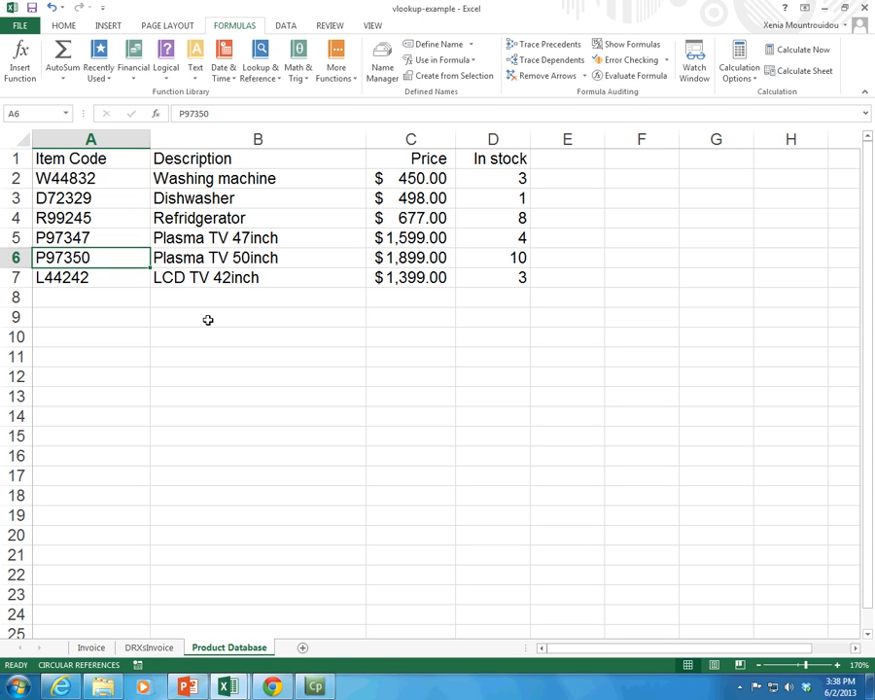
{"action": "left_click", "coordinate": [149, 647]}
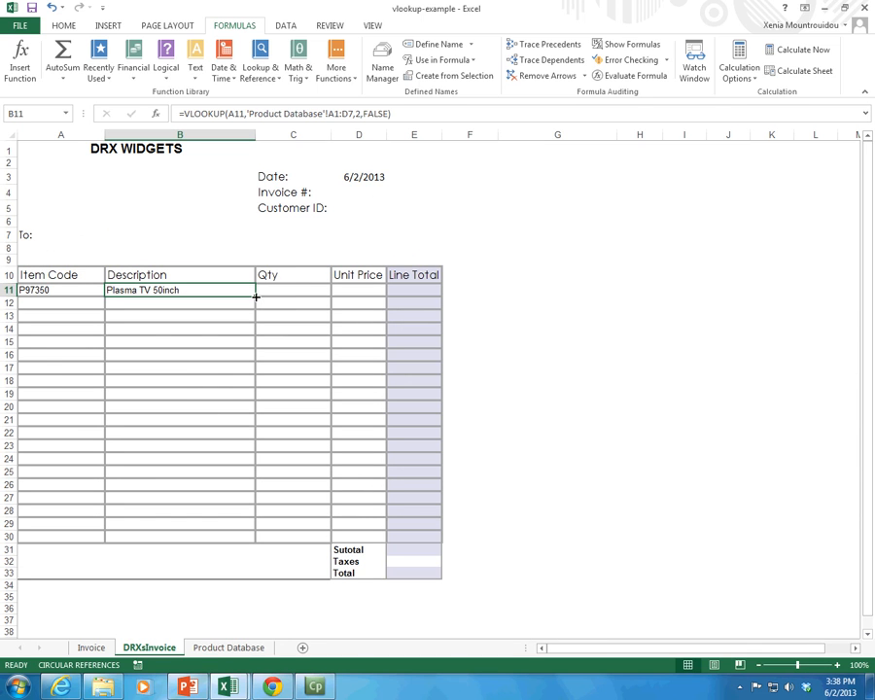
{"action": "left_click_drag", "start_coordinate": [256, 294], "coordinate": [234, 543]}
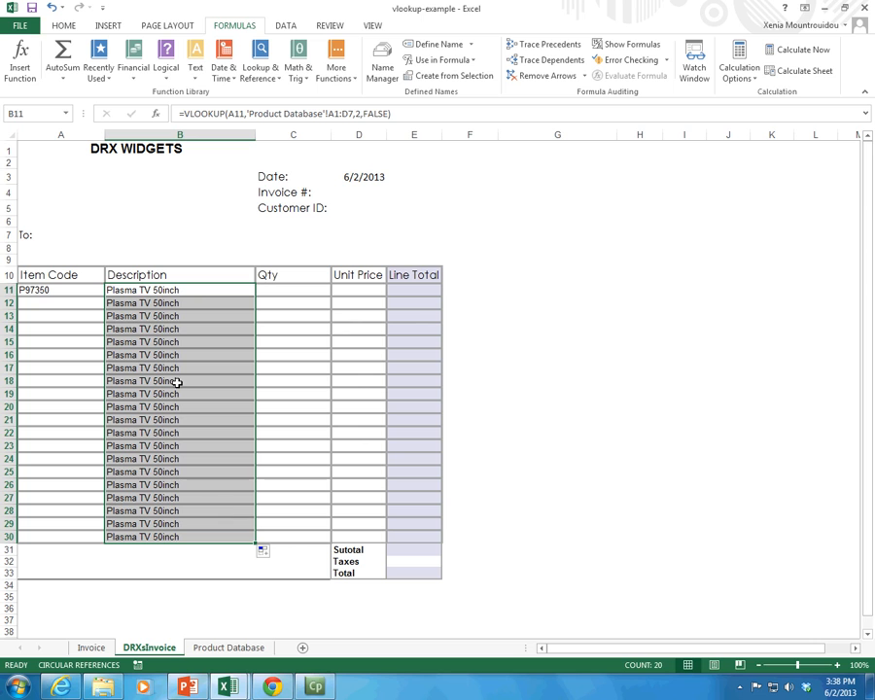
{"action": "left_click", "coordinate": [160, 305]}
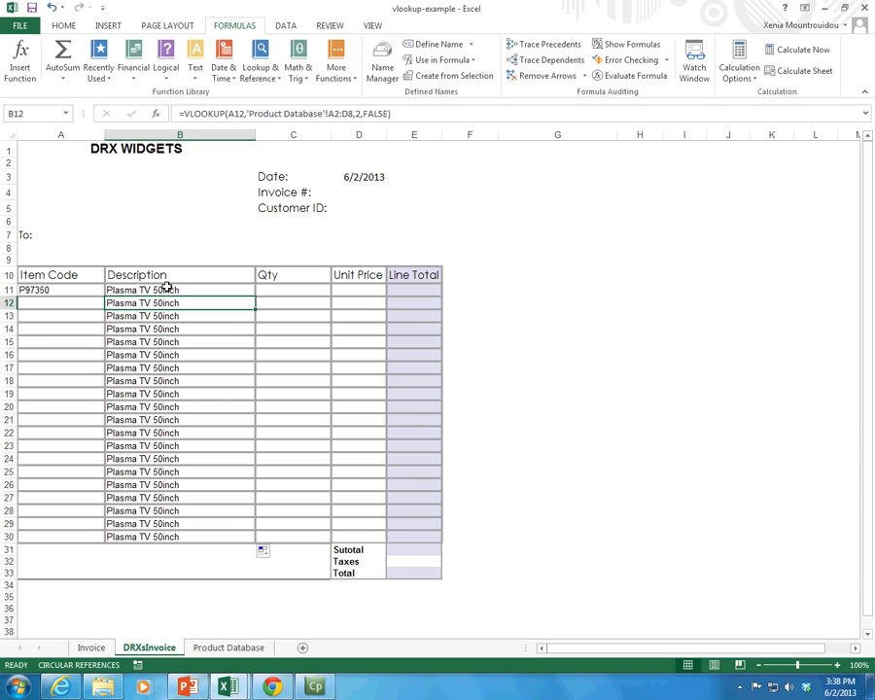
Step: Copy item code R99245 from A4 of the Product Database sheet into item code cell A12 of the DRXsInvoice sheet
{"action": "left_click", "coordinate": [37, 302]}
{"action": "left_click", "coordinate": [231, 647]}
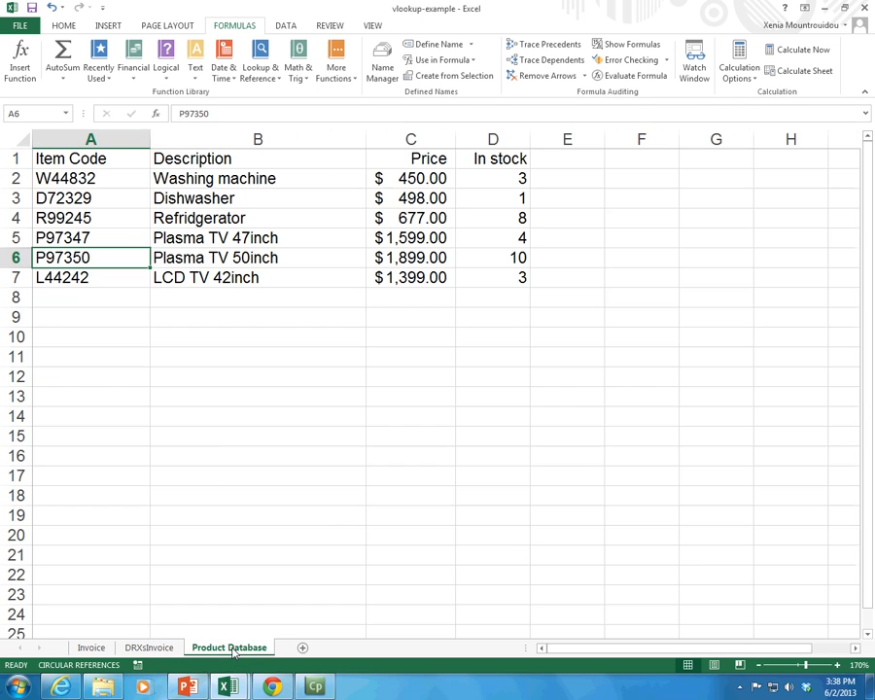
{"action": "left_click", "coordinate": [86, 220]}
{"action": "key", "text": "ctrl+c"}
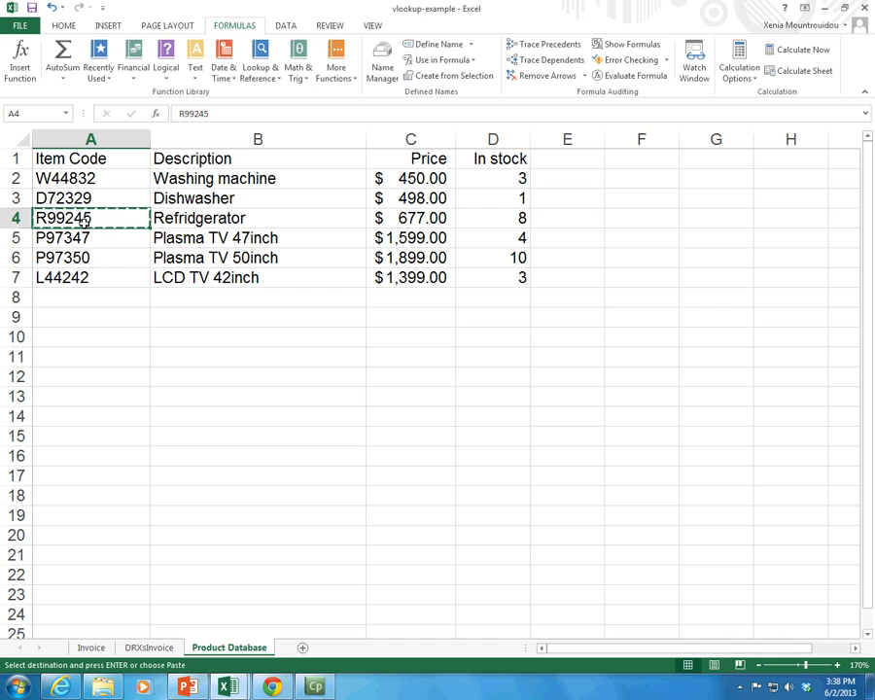
{"action": "left_click", "coordinate": [136, 647]}
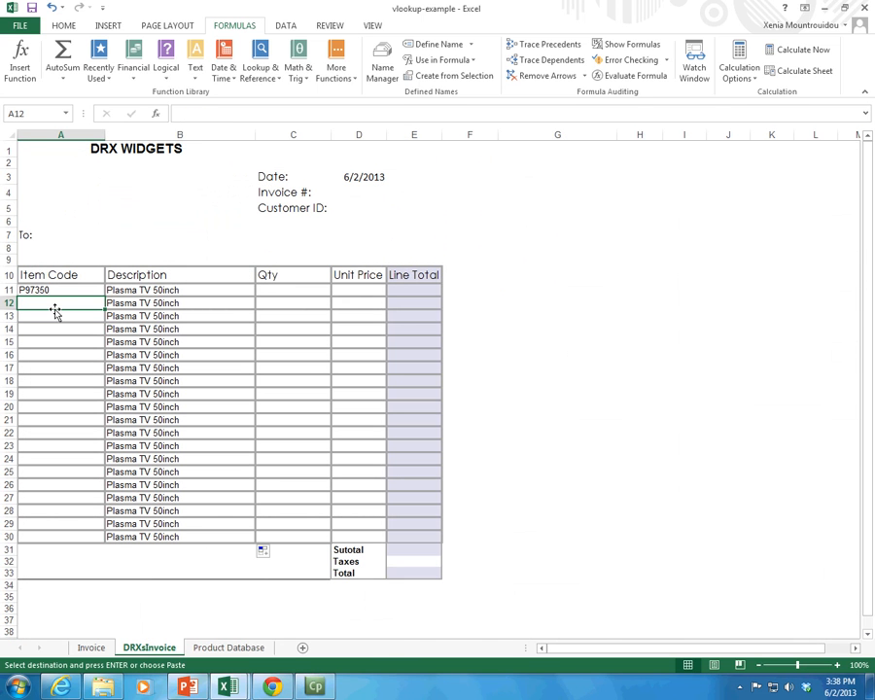
{"action": "key", "text": "ctrl+v"}
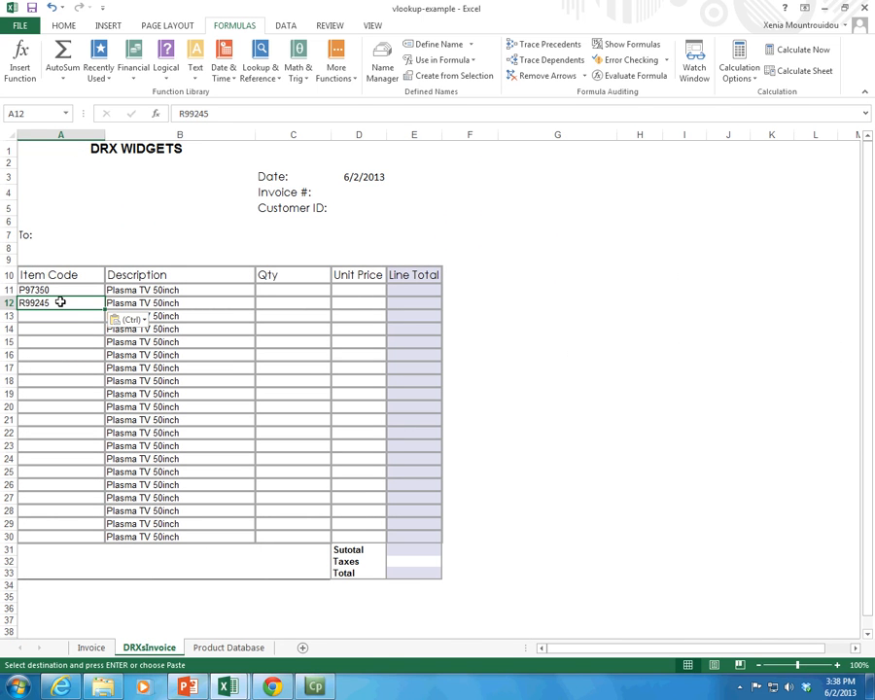
{"action": "key", "text": "Escape"}
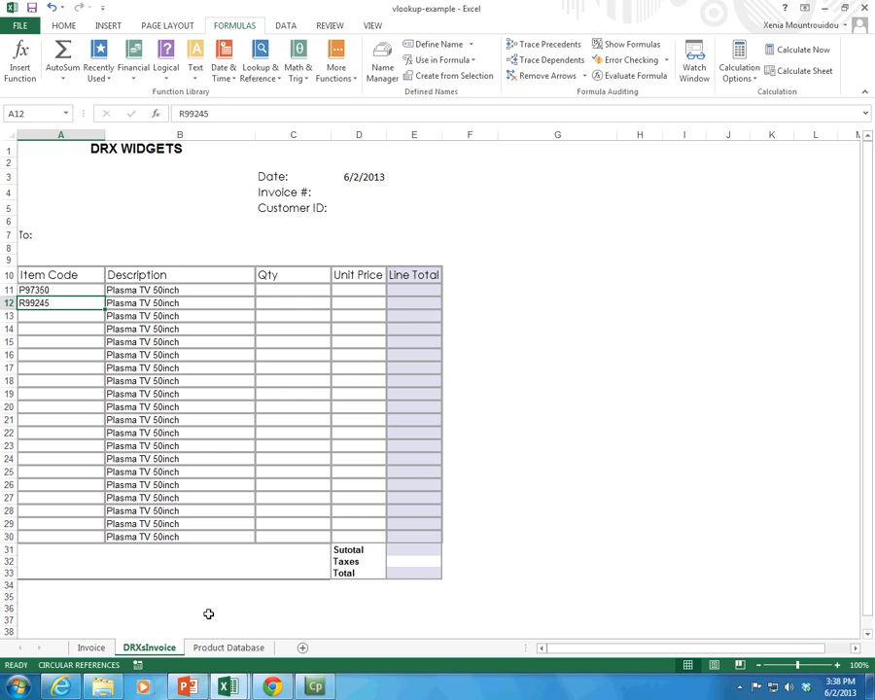
Step: Compare the item codes in A11 and A12 with the VLOOKUP formula in B12 and the descriptions filled below it
{"action": "left_click", "coordinate": [204, 648]}
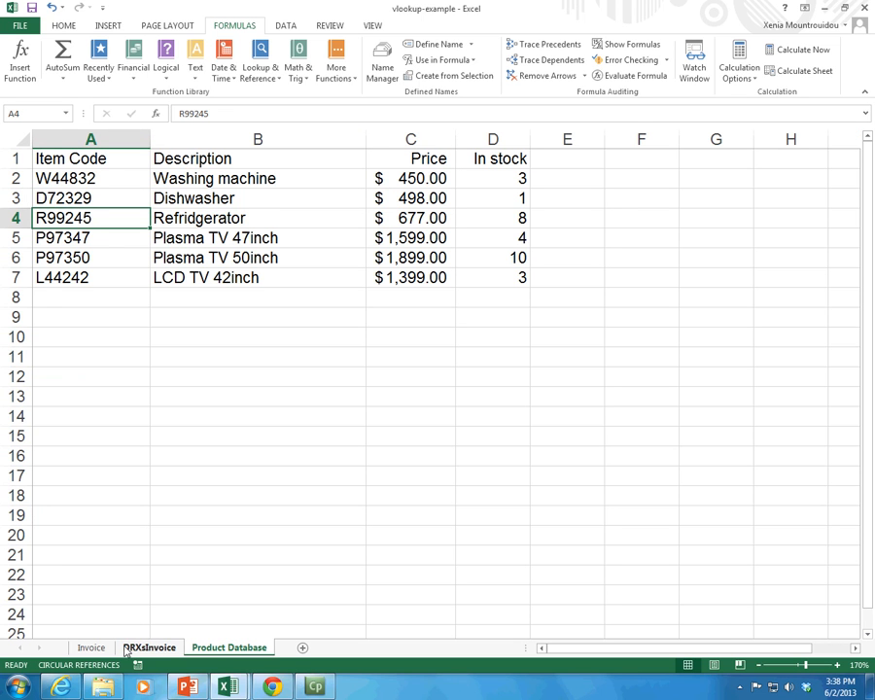
{"action": "left_click", "coordinate": [132, 650]}
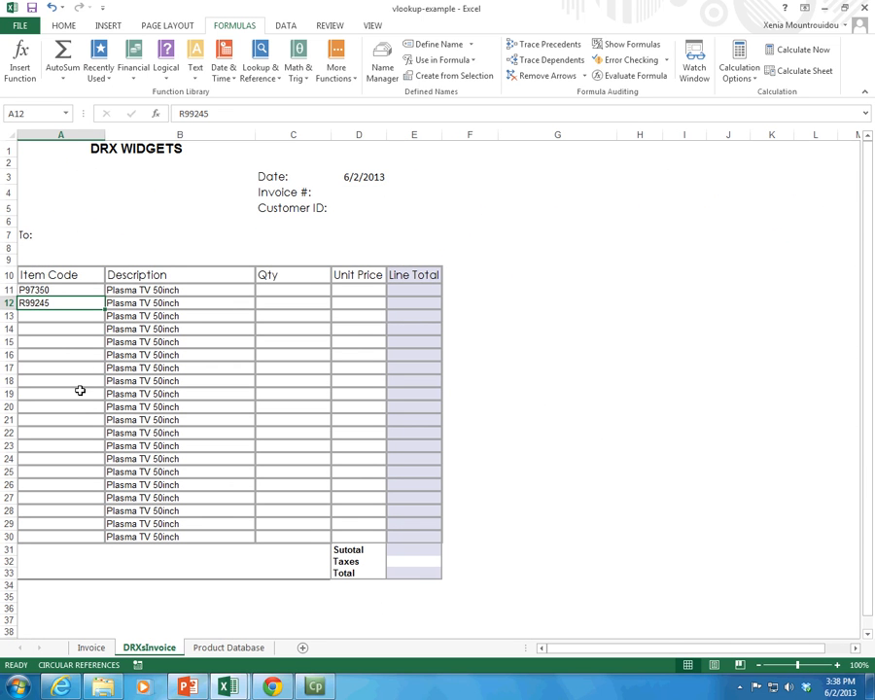
{"action": "left_click", "coordinate": [68, 343]}
{"action": "left_click", "coordinate": [72, 307]}
{"action": "key", "text": "Return"}
{"action": "left_click", "coordinate": [72, 306]}
{"action": "key", "text": "Tab"}
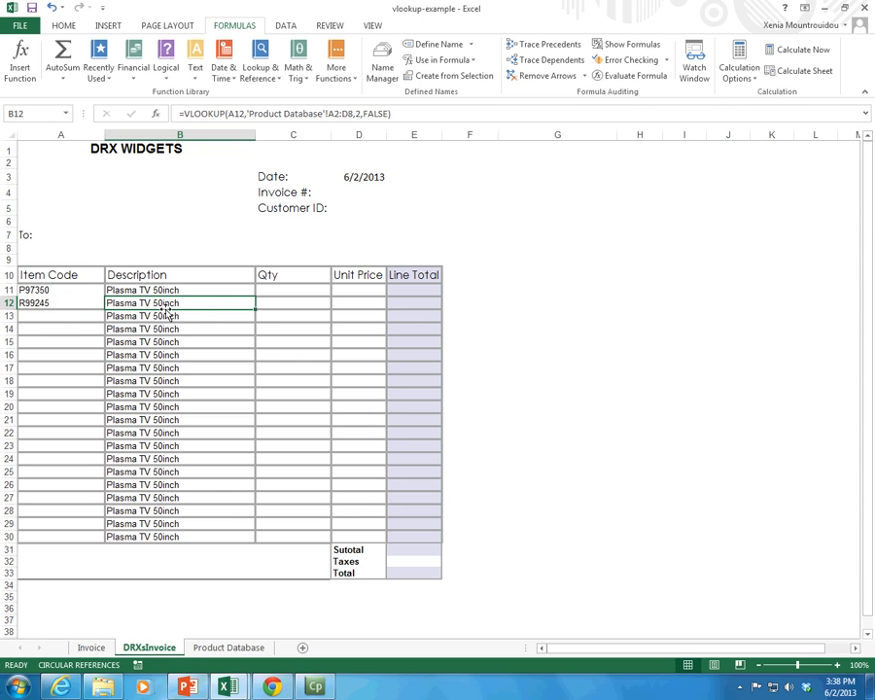
{"action": "left_click", "coordinate": [84, 294]}
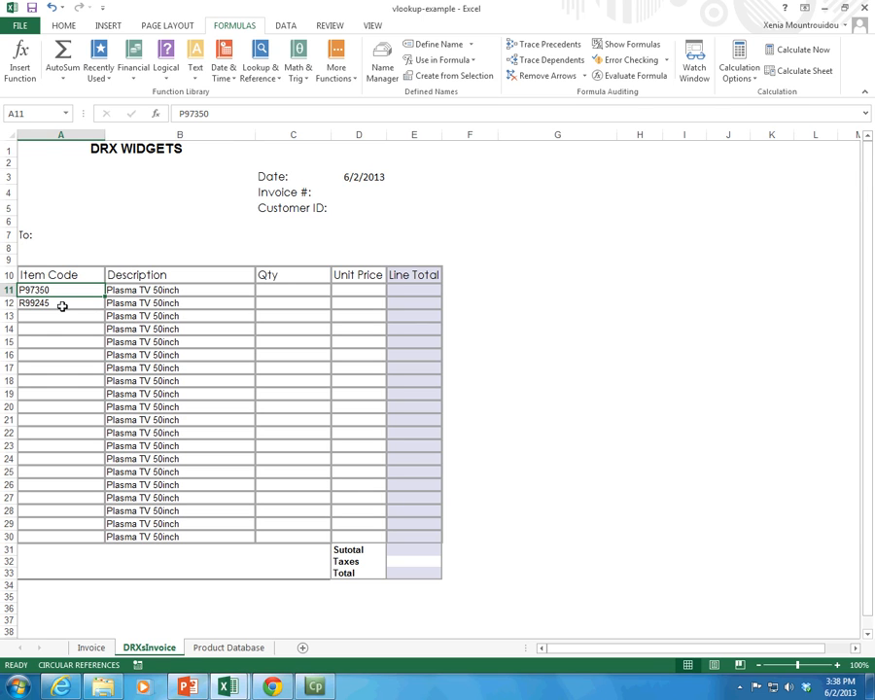
{"action": "left_click_drag", "start_coordinate": [62, 304], "coordinate": [142, 303]}
{"action": "left_click_drag", "start_coordinate": [60, 302], "coordinate": [173, 511]}
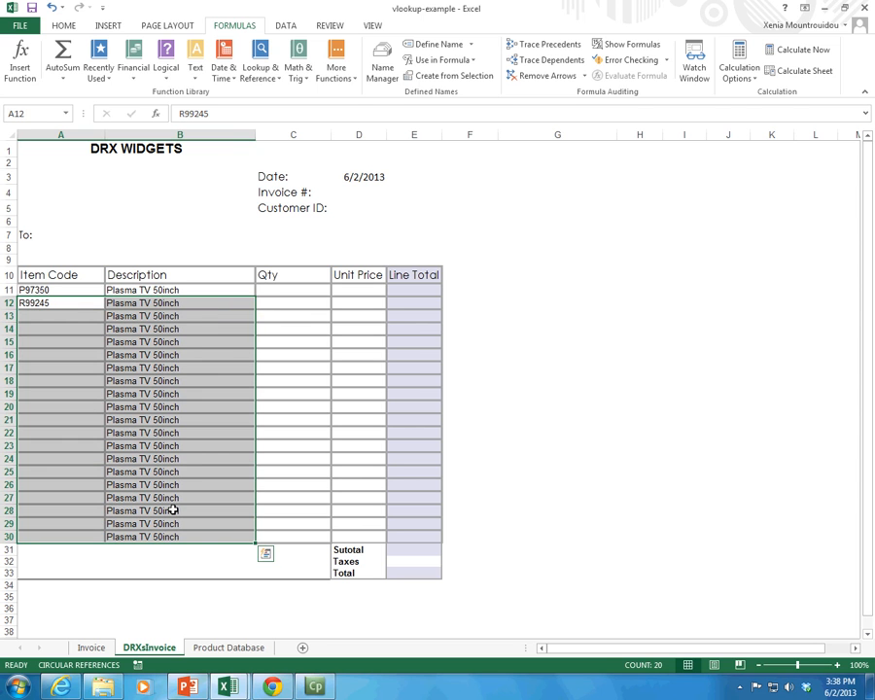
Step: Undo the pasted item code in A12 and the formula fill below B11
{"action": "left_click", "coordinate": [52, 8]}
{"action": "left_click", "coordinate": [52, 7]}
{"action": "left_click", "coordinate": [53, 7]}
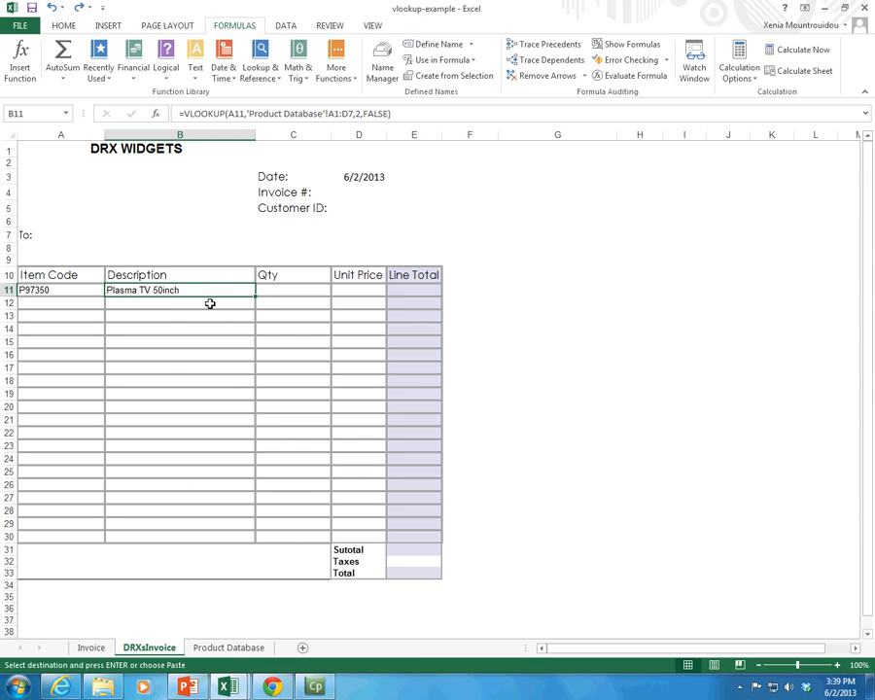
Step: Fill the VLOOKUP formula from B11 down through B30 again and check the copies in B12 and B13
{"action": "left_click_drag", "start_coordinate": [255, 295], "coordinate": [261, 547]}
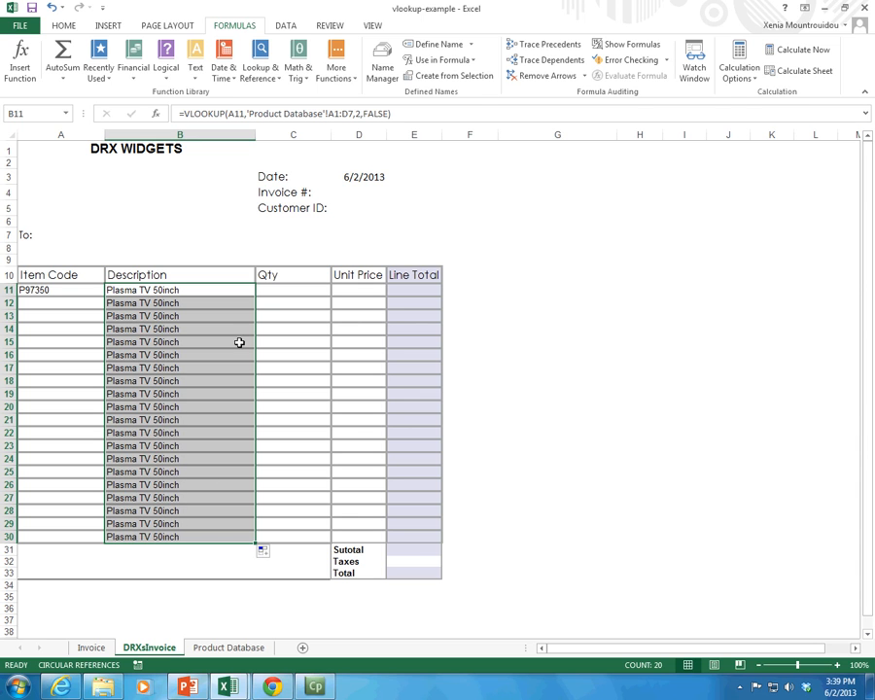
{"action": "left_click", "coordinate": [214, 302]}
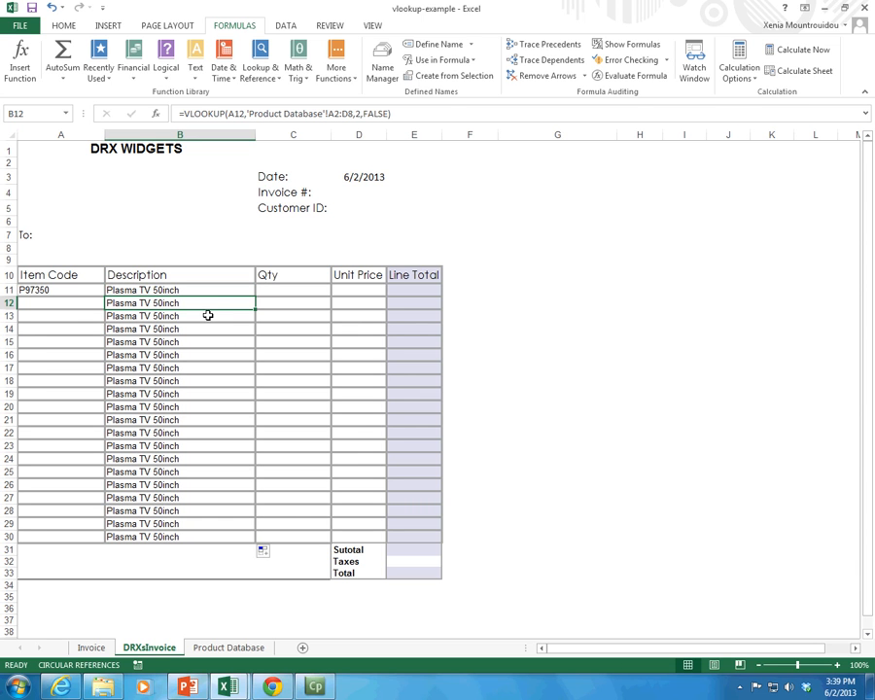
{"action": "left_click", "coordinate": [207, 318]}
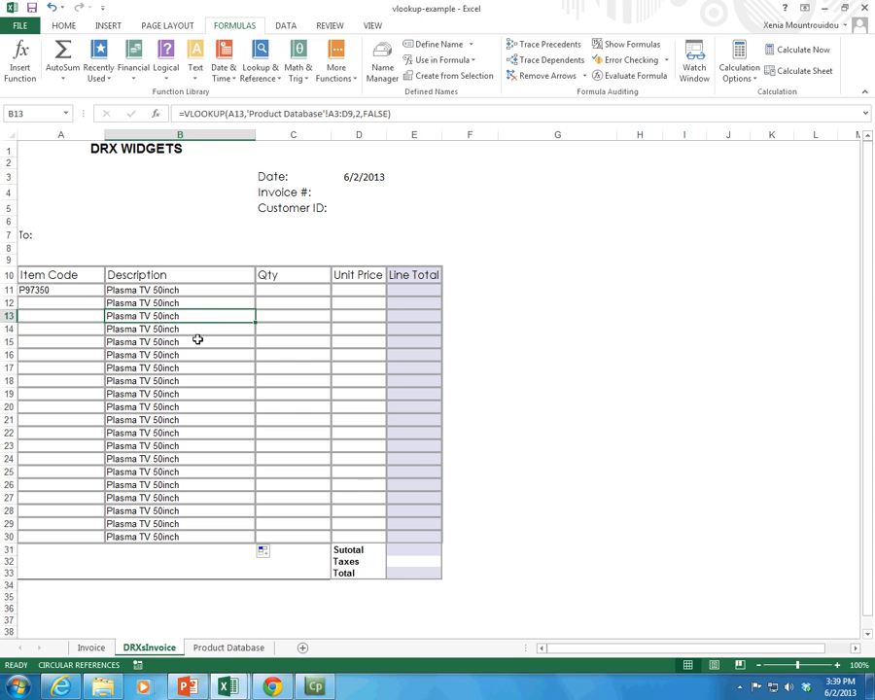
Step: Examine how the lookup cell and table range references change between the Description formulas in B11 and the rows below
{"action": "key", "text": "Down"}
{"action": "key", "text": "Up"}
{"action": "key", "text": "Up"}
{"action": "key", "text": "Up"}
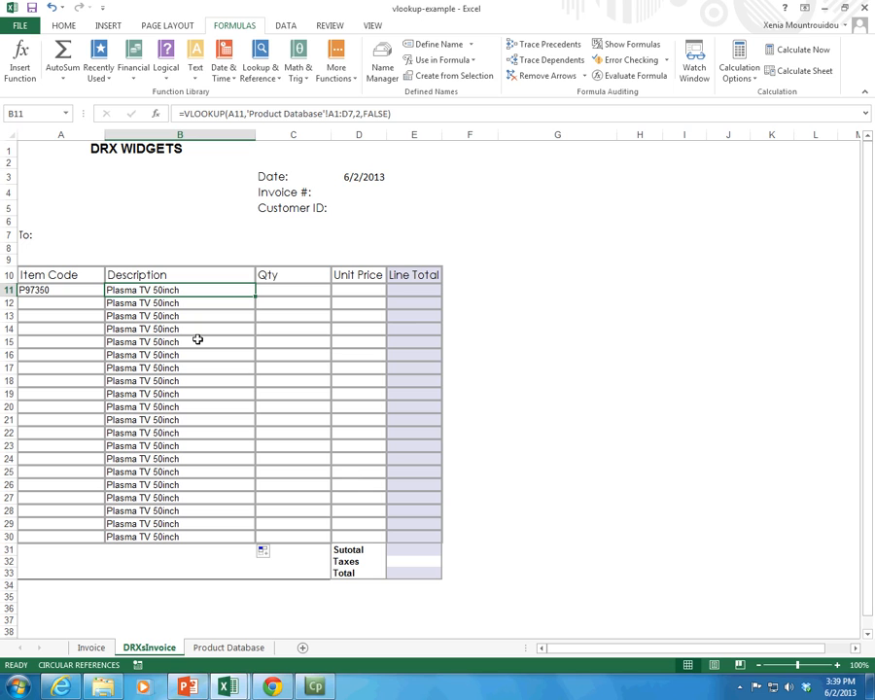
{"action": "key", "text": "Down"}
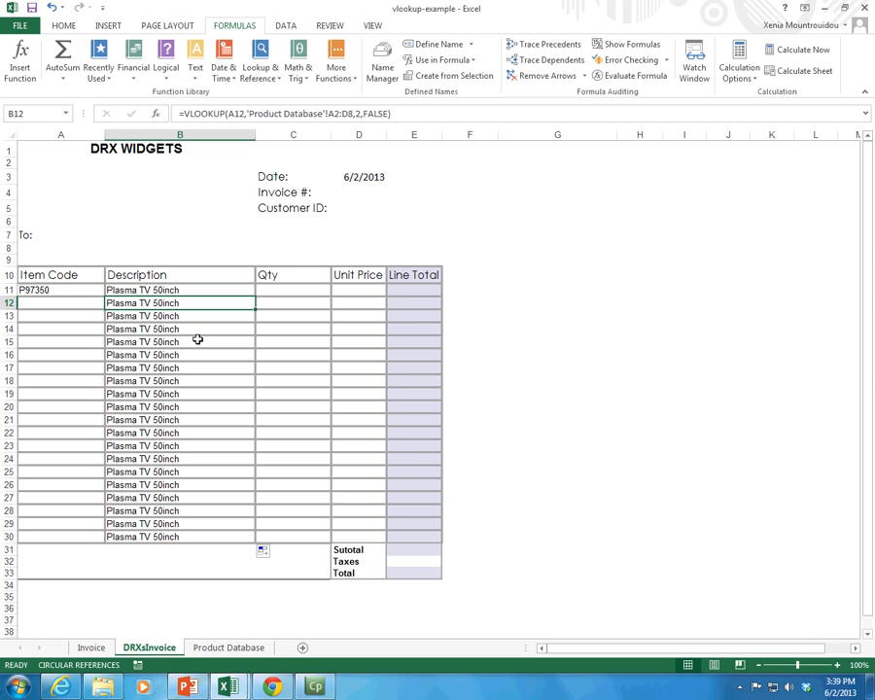
{"action": "key", "text": "Left"}
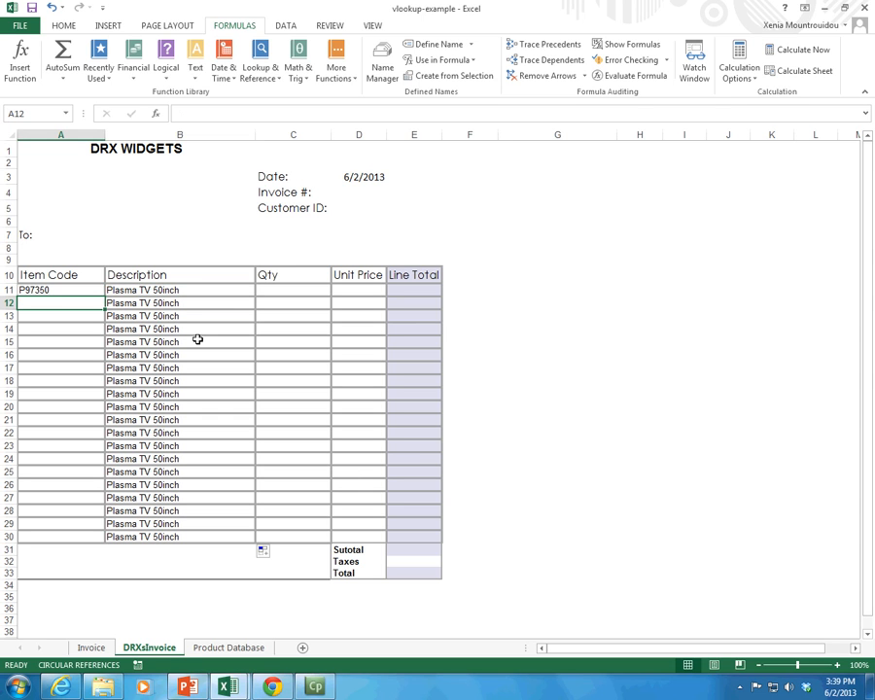
{"action": "key", "text": "Right"}
{"action": "key", "text": "Left"}
{"action": "left_click", "coordinate": [121, 303]}
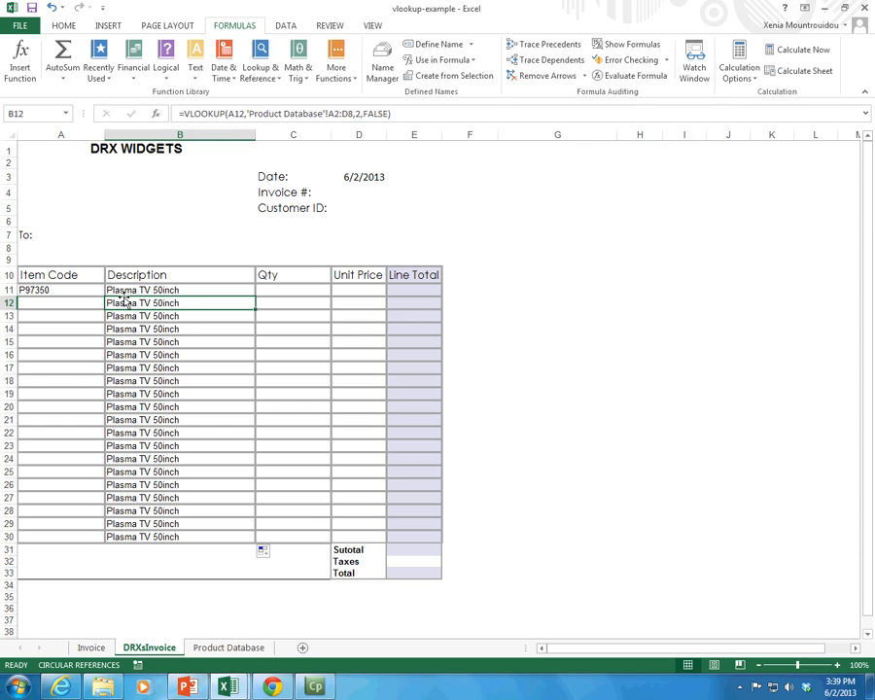
Step: Inspect the table range in B12's formula against the Product Database sheet, and check B13's formula against item code cell A13
{"action": "left_click", "coordinate": [347, 114]}
{"action": "left_click_drag", "start_coordinate": [330, 113], "coordinate": [352, 115]}
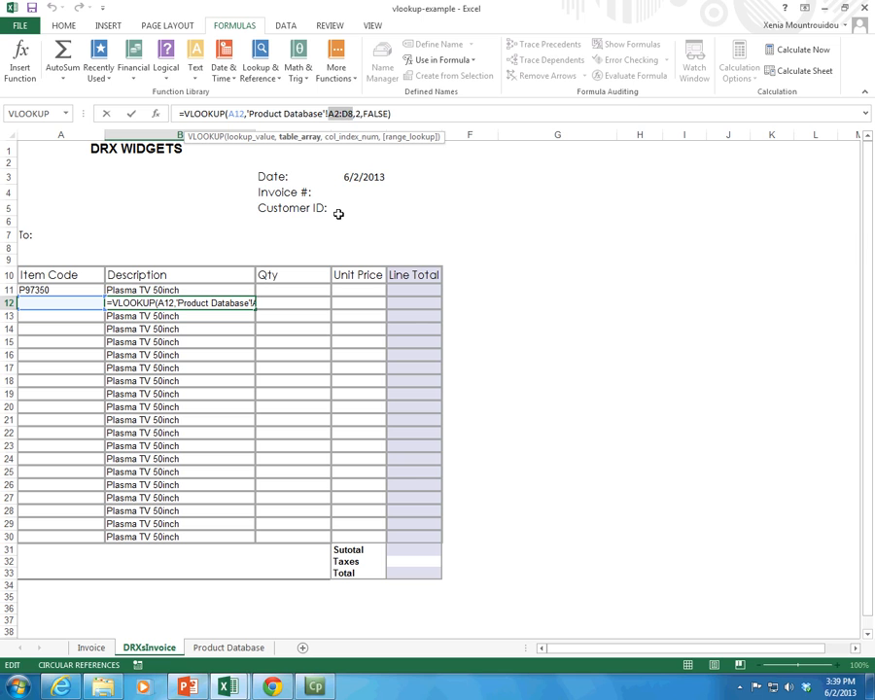
{"action": "left_click", "coordinate": [232, 651]}
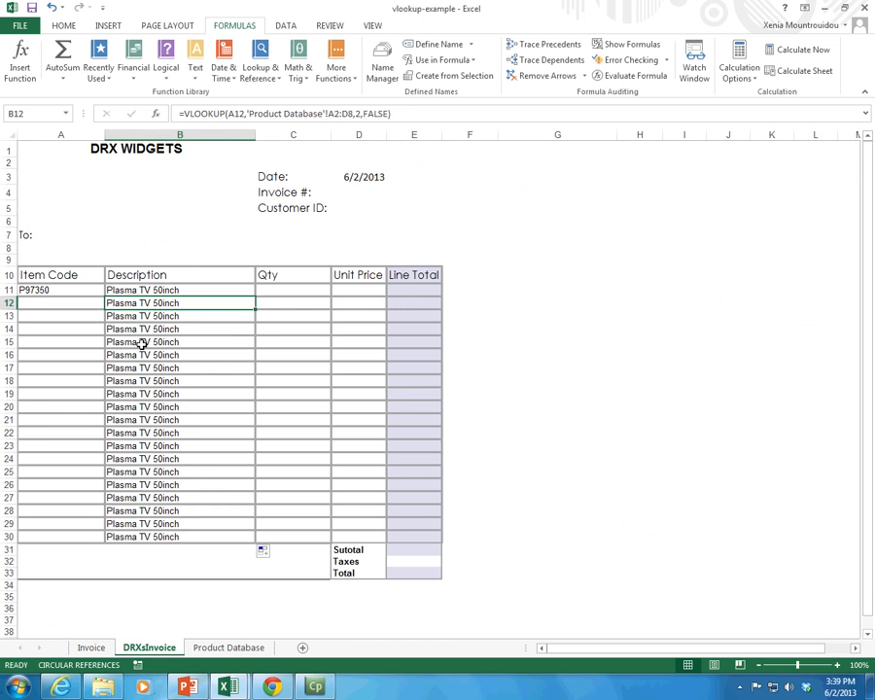
{"action": "left_click", "coordinate": [148, 316]}
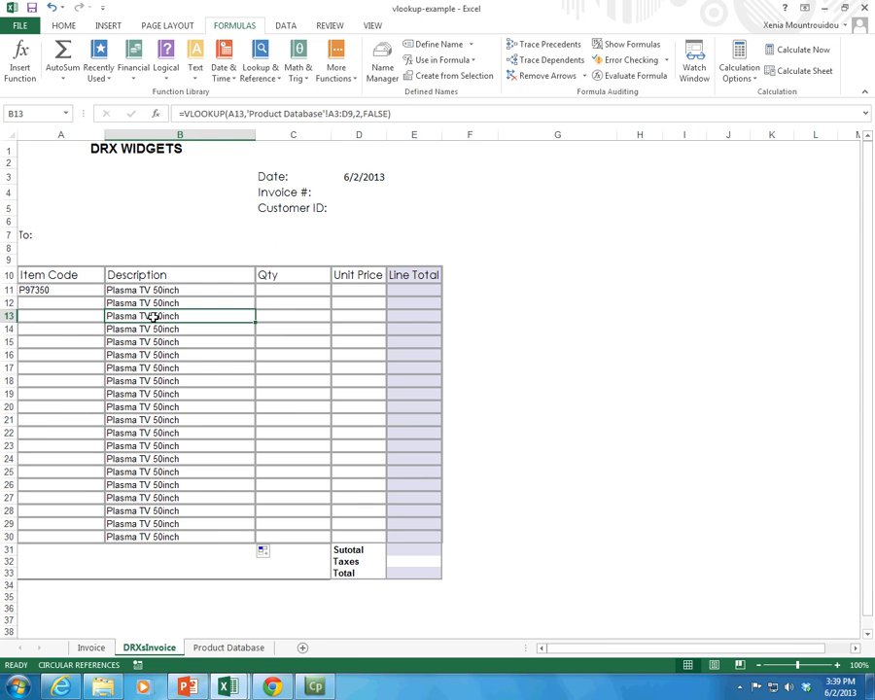
{"action": "key", "text": "Left"}
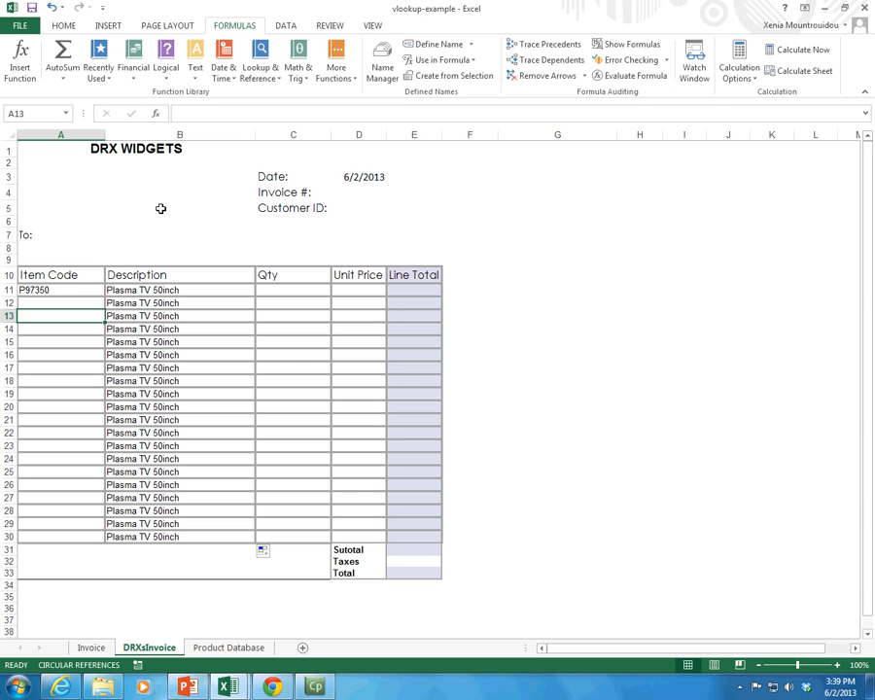
{"action": "key", "text": "Right"}
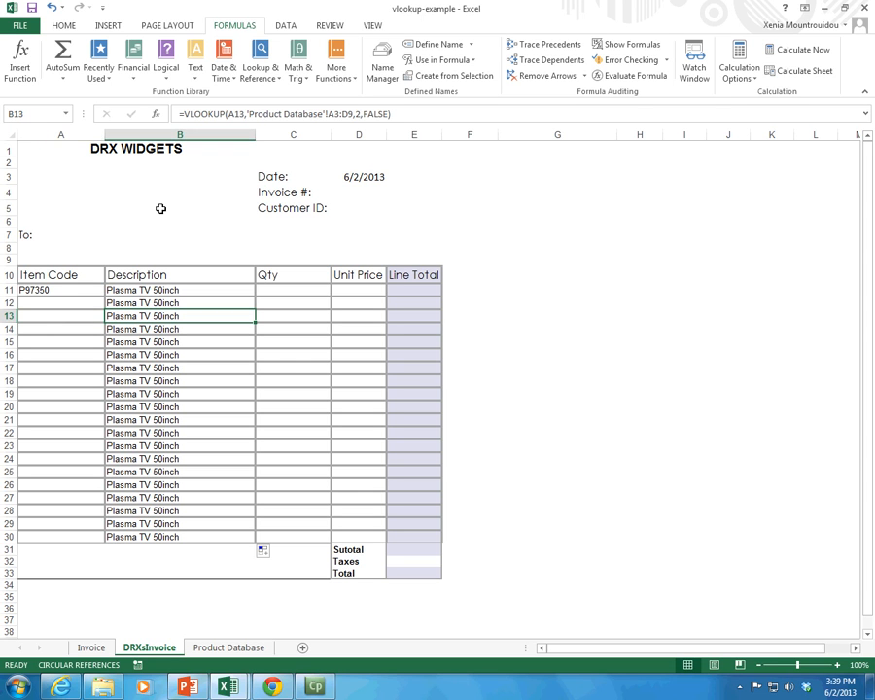
Step: Shade header cells A10:D10, from Item Code to Unit Price, with the light purple fill of the Line Total column
{"action": "left_click_drag", "start_coordinate": [33, 273], "coordinate": [360, 274]}
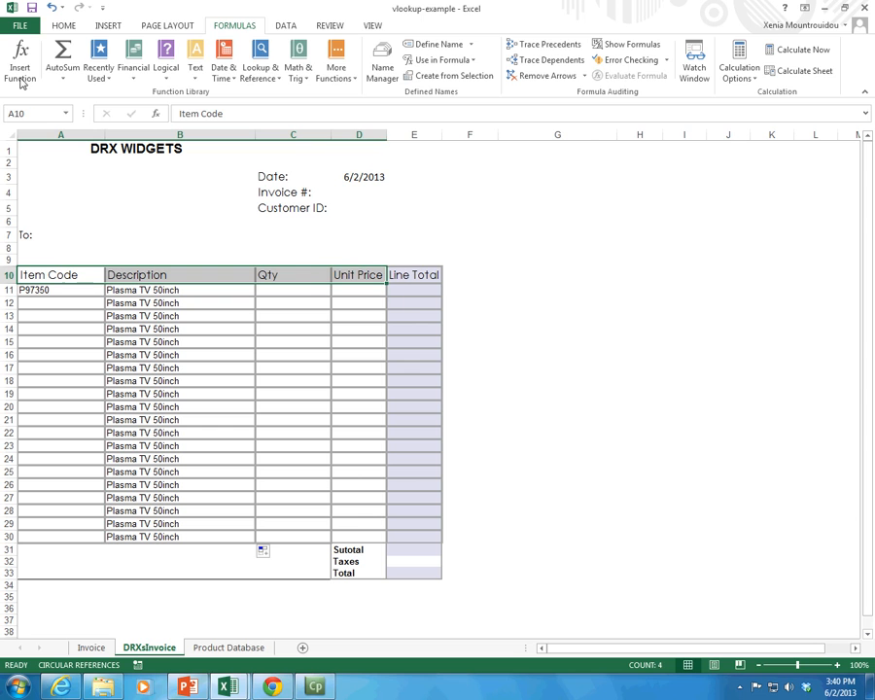
{"action": "left_click", "coordinate": [63, 27]}
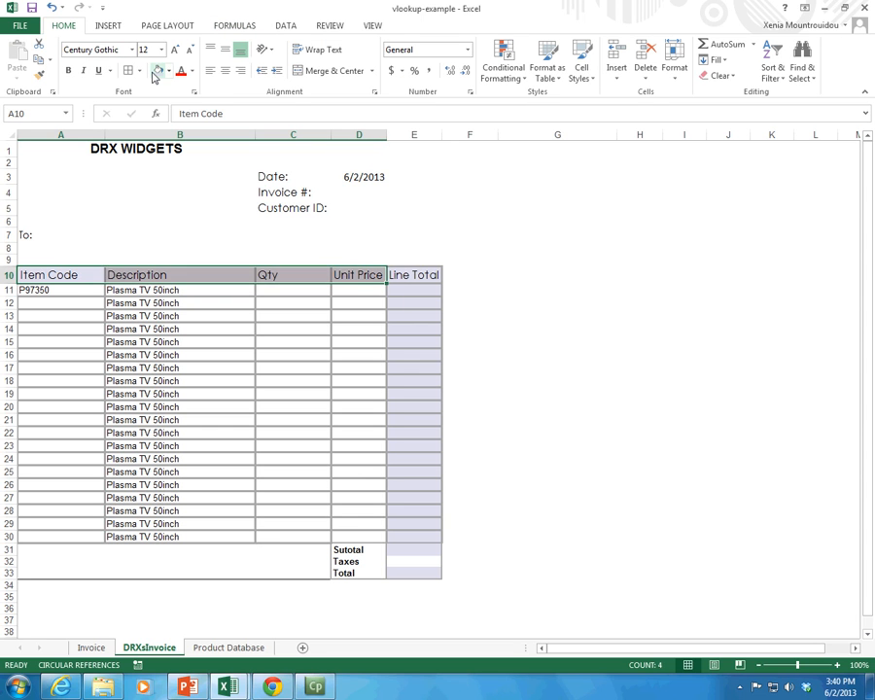
{"action": "left_click", "coordinate": [116, 313]}
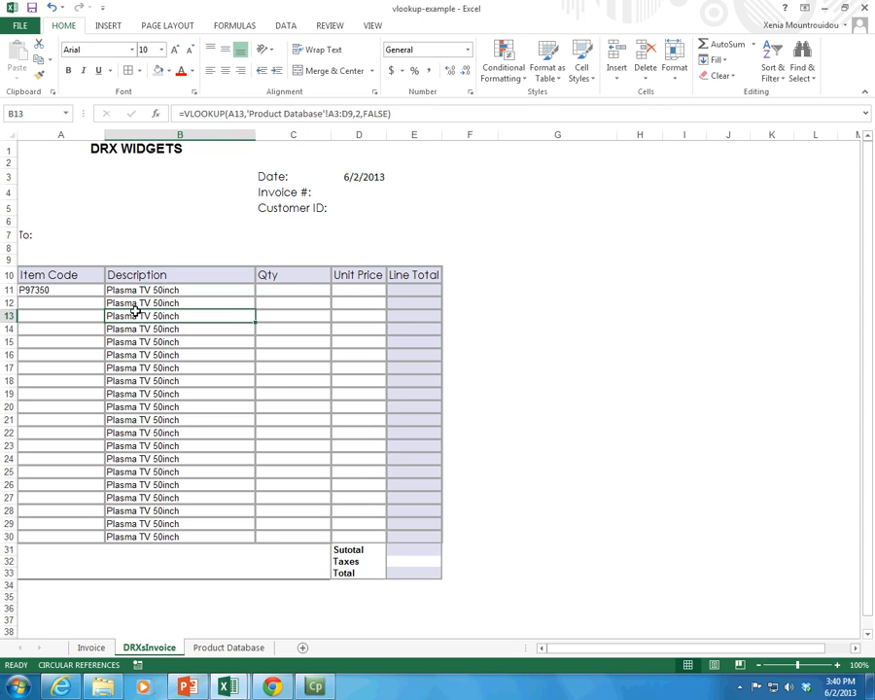
Step: Examine the product table A1:D7 on the Product Database sheet and compare it with the table range in B11's formula on DRXsInvoice
{"action": "left_click", "coordinate": [224, 649]}
{"action": "left_click_drag", "start_coordinate": [58, 159], "coordinate": [482, 283]}
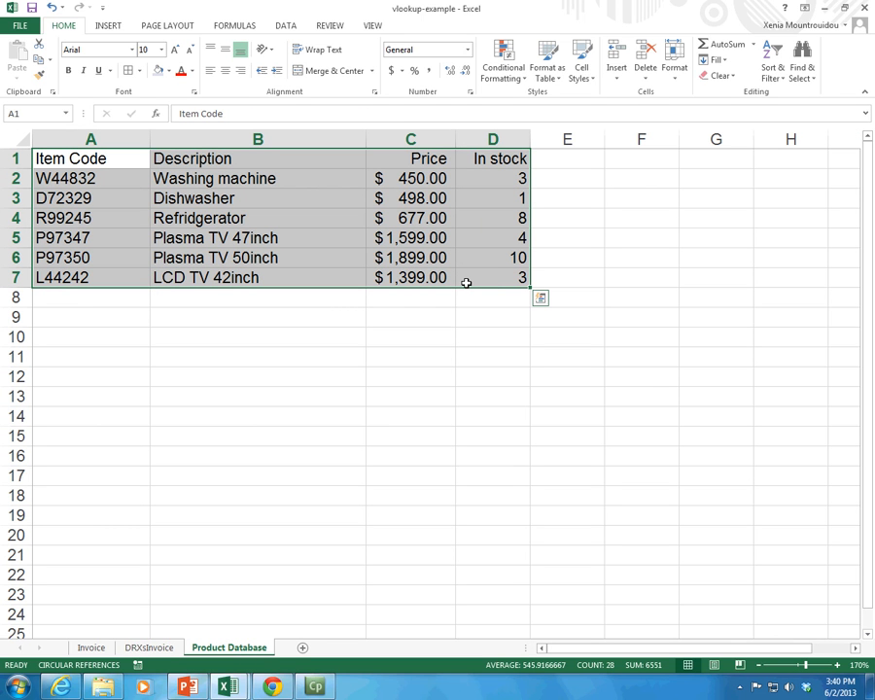
{"action": "left_click", "coordinate": [155, 649]}
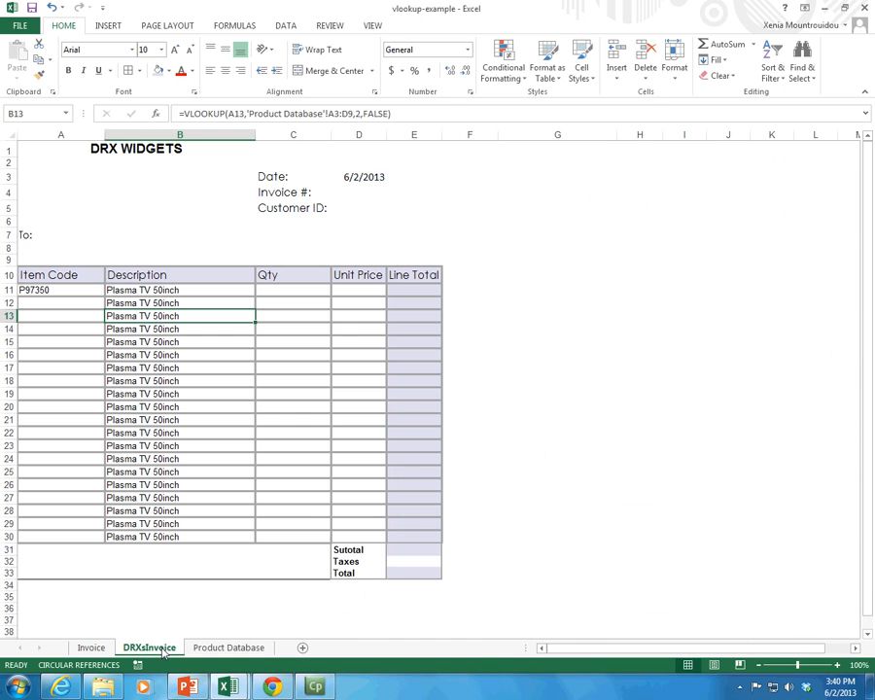
{"action": "left_click", "coordinate": [153, 290]}
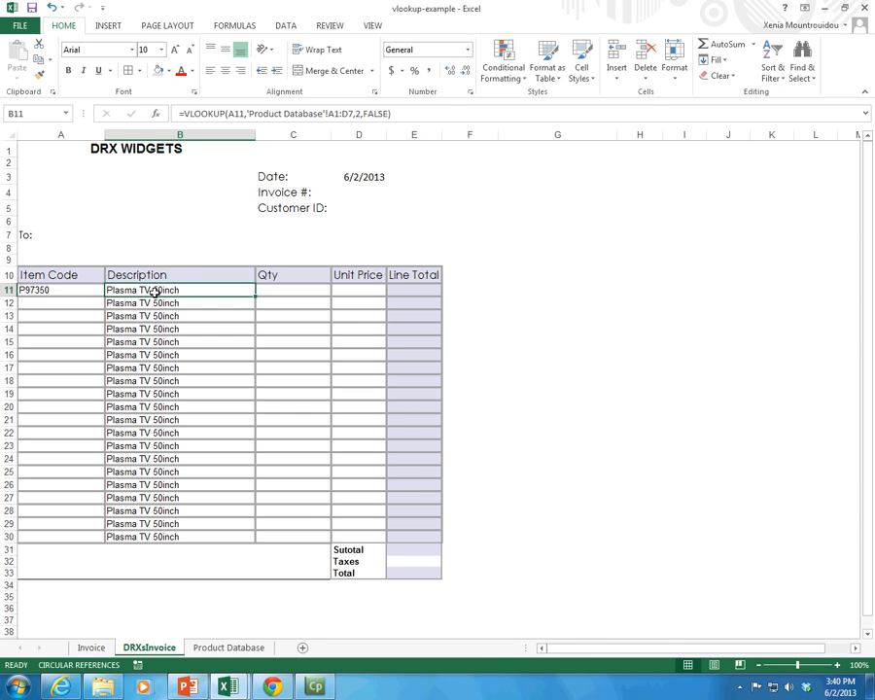
Step: Inspect the Product Database table range in the Description formulas of B12, B13 and B14, re-entering each formula as it is
{"action": "left_click", "coordinate": [151, 301]}
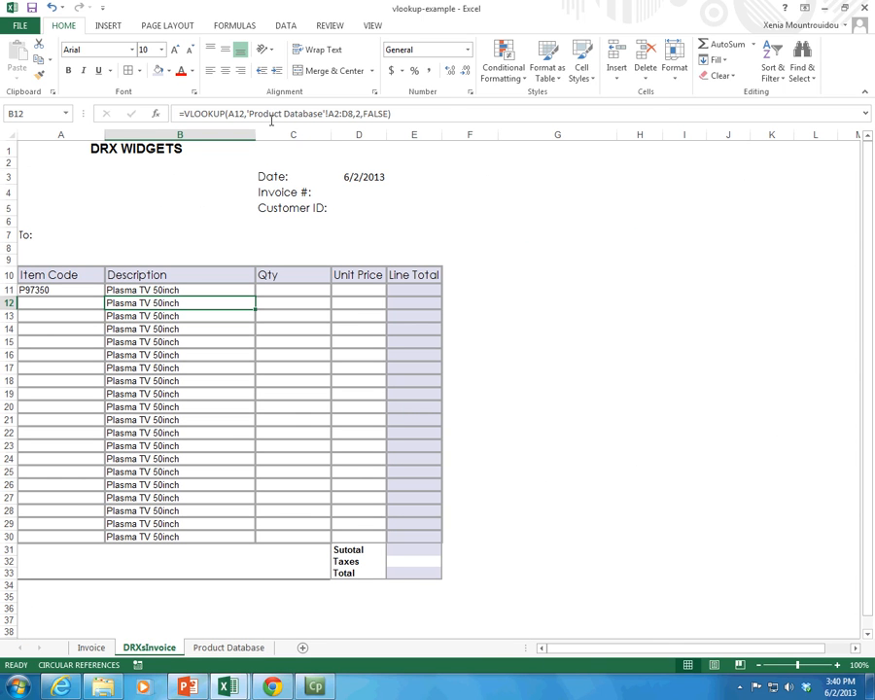
{"action": "left_click_drag", "start_coordinate": [248, 114], "coordinate": [352, 114]}
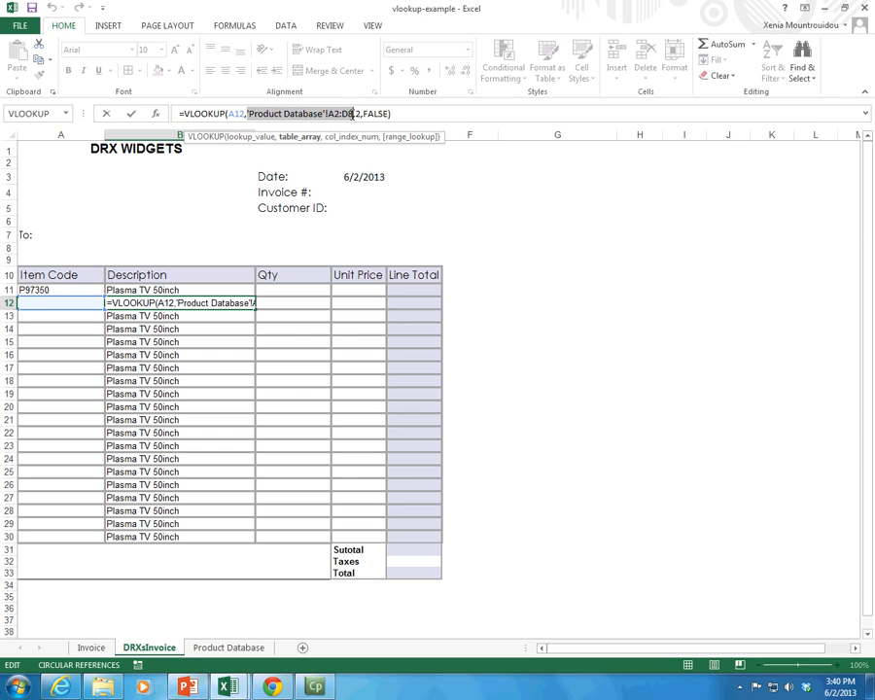
{"action": "key", "text": "Return"}
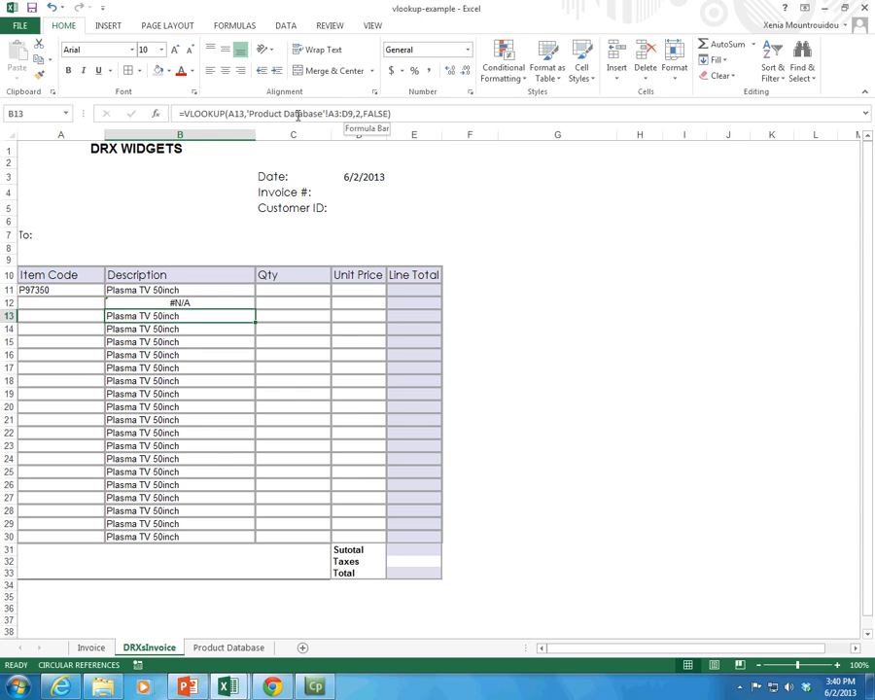
{"action": "left_click_drag", "start_coordinate": [247, 114], "coordinate": [348, 112]}
{"action": "key", "text": "Return"}
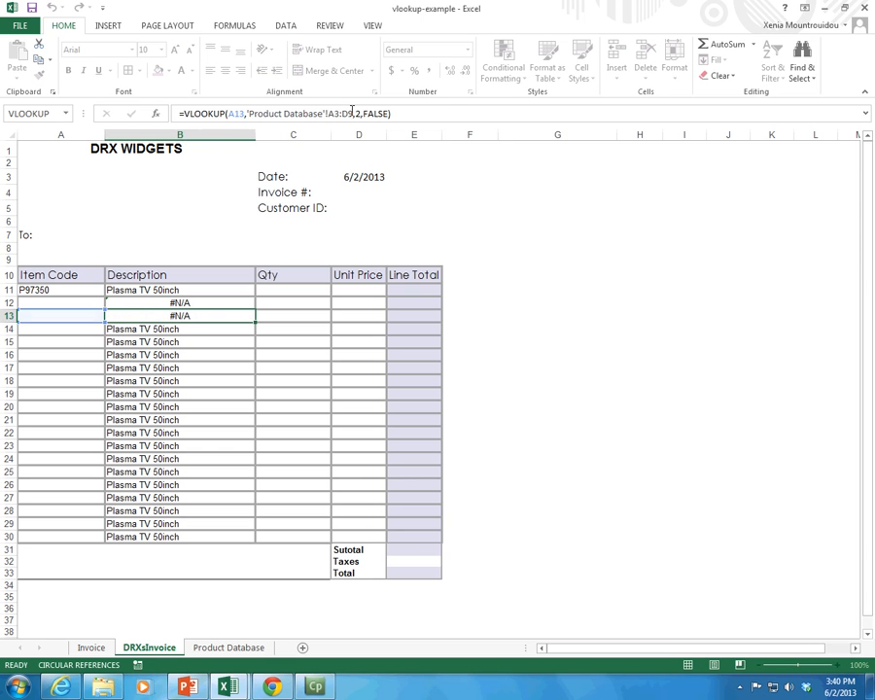
{"action": "left_click_drag", "start_coordinate": [247, 114], "coordinate": [363, 110]}
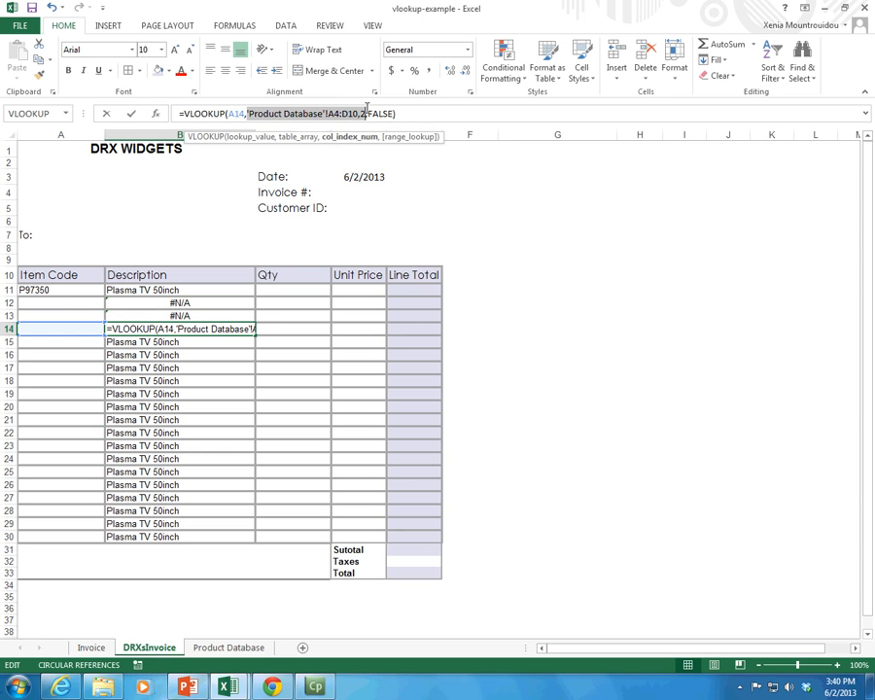
{"action": "key", "text": "Return"}
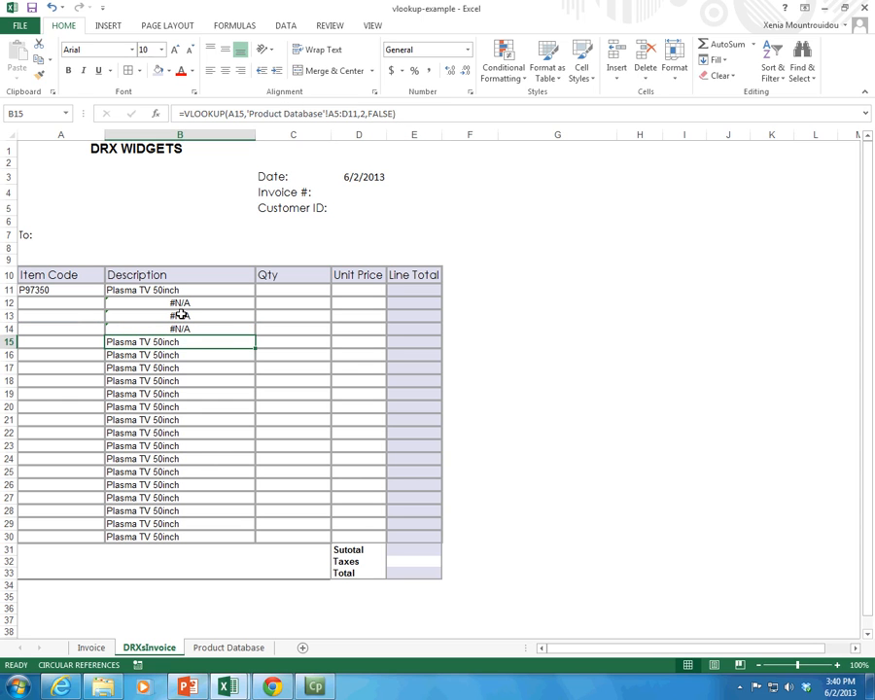
Step: Check the table range in the Description formulas of B15 and B16, and re-enter B15's formula as it is
{"action": "left_click_drag", "start_coordinate": [170, 342], "coordinate": [169, 537]}
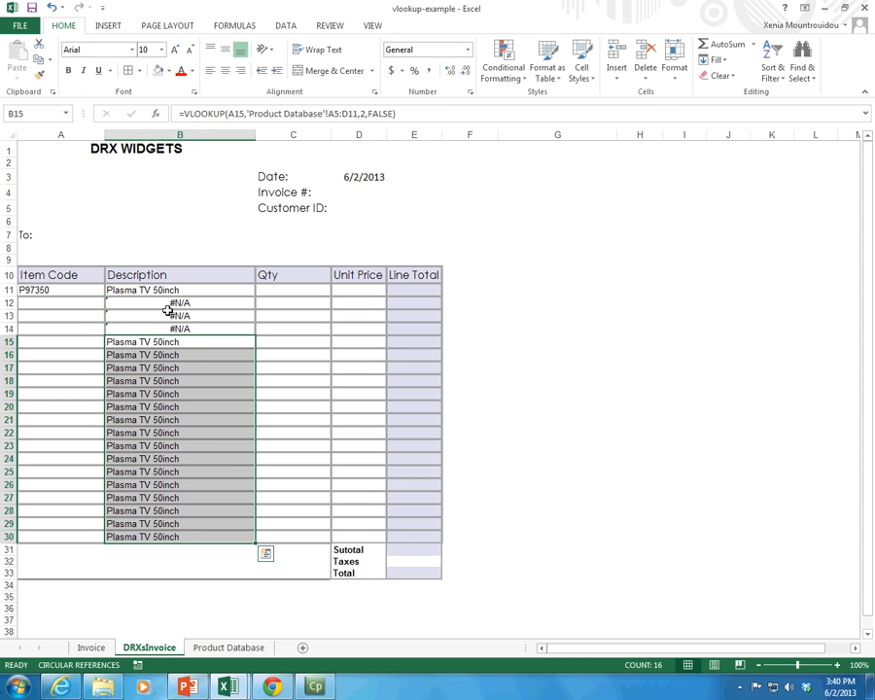
{"action": "left_click", "coordinate": [121, 340]}
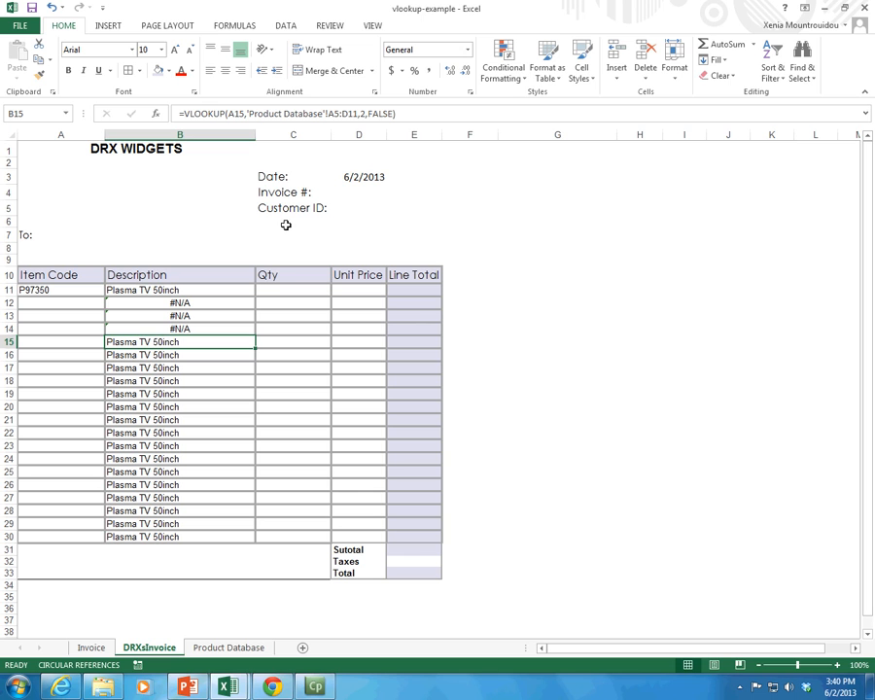
{"action": "key", "text": "Down"}
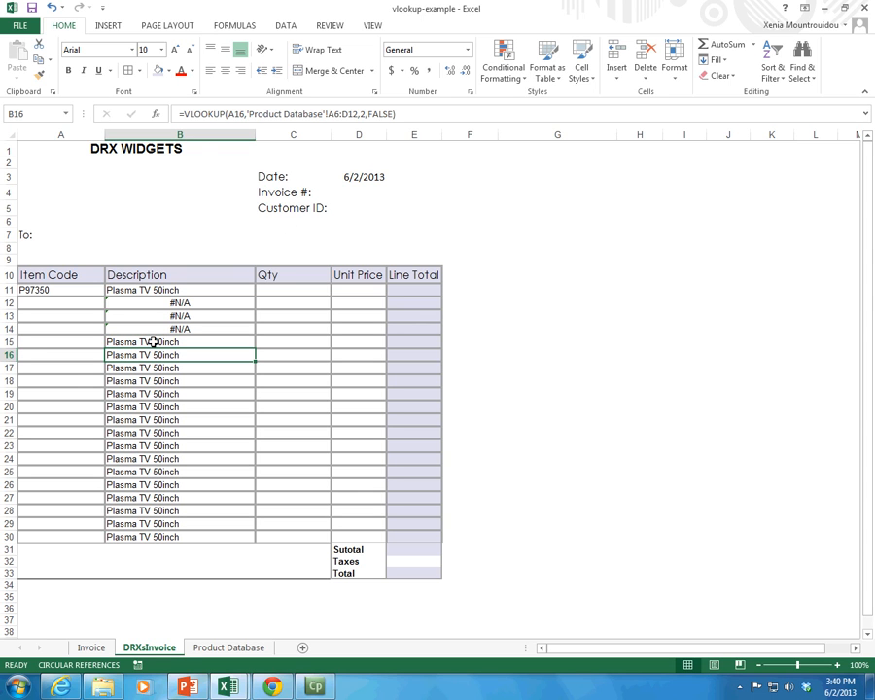
{"action": "left_click", "coordinate": [148, 341]}
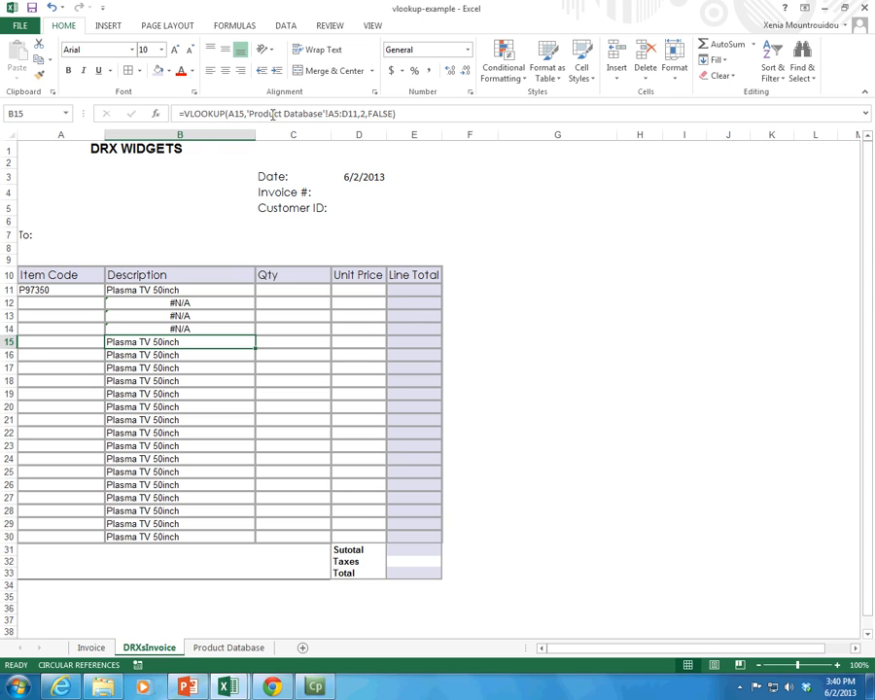
{"action": "left_click_drag", "start_coordinate": [245, 114], "coordinate": [352, 114]}
{"action": "key", "text": "Return"}
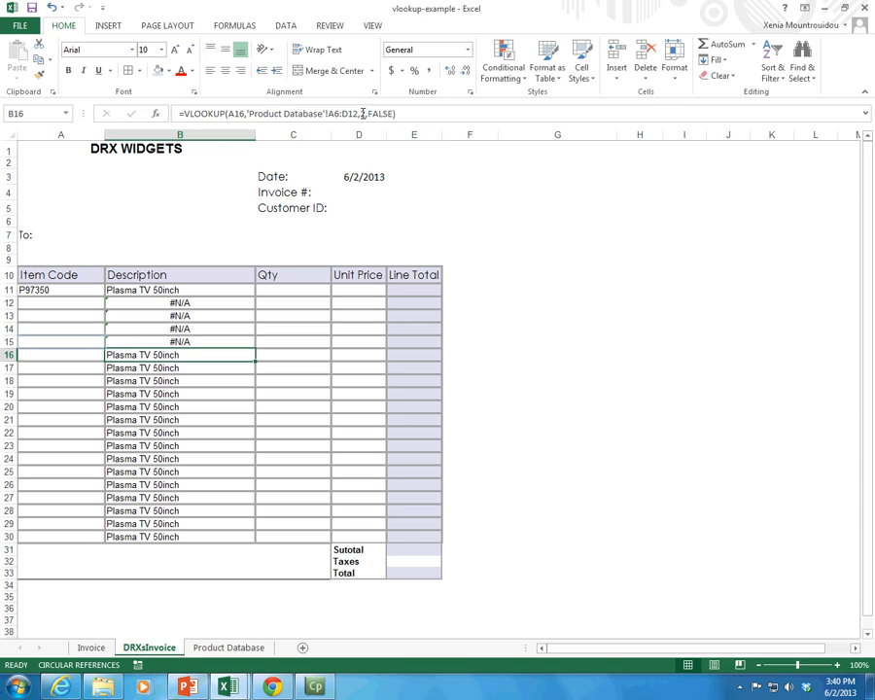
Step: Clear the copied VLOOKUP formulas from Description cells B12:B30, keeping the original in B11
{"action": "key", "text": "Up"}
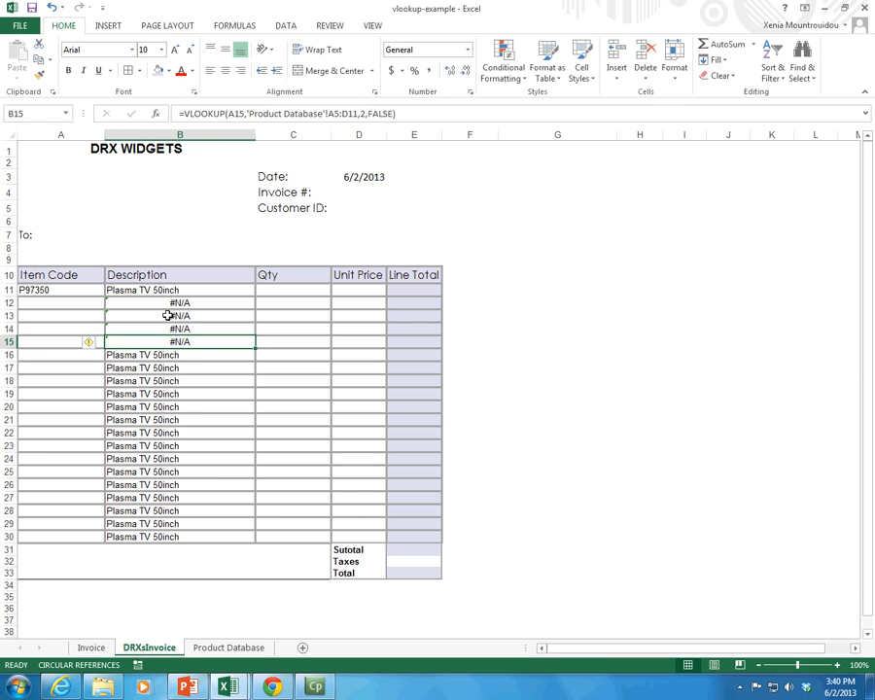
{"action": "left_click_drag", "start_coordinate": [118, 302], "coordinate": [172, 521]}
{"action": "key", "text": "Delete"}
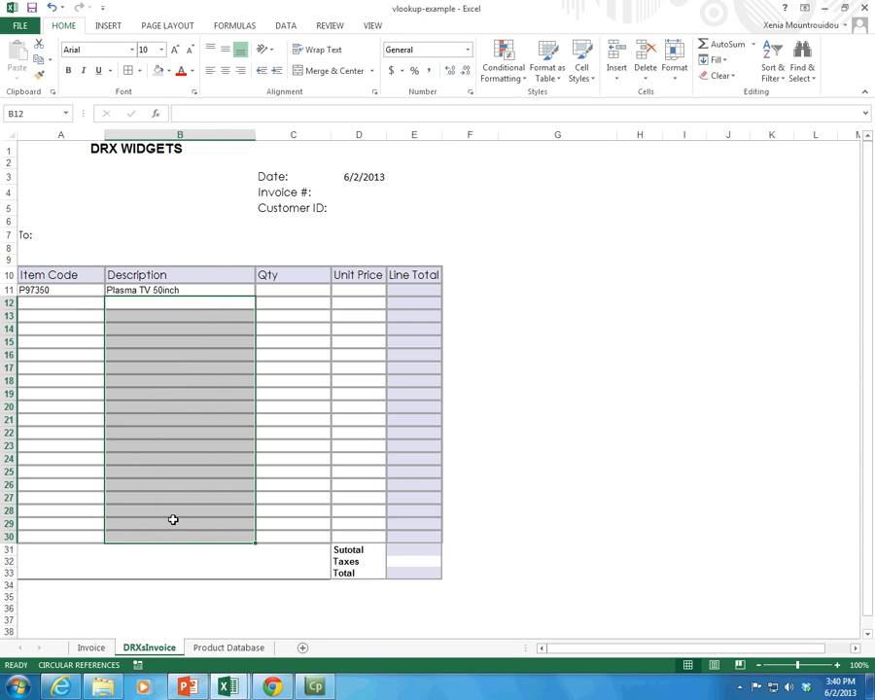